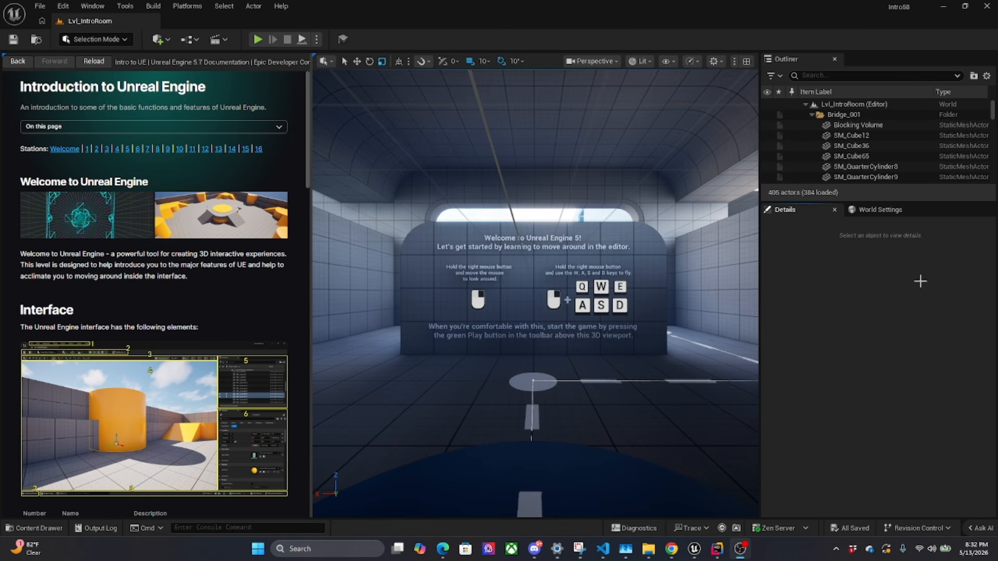
Open the plugin browser and search all plugins for "mcp"
{"action": "left_click", "coordinate": [125, 6]}
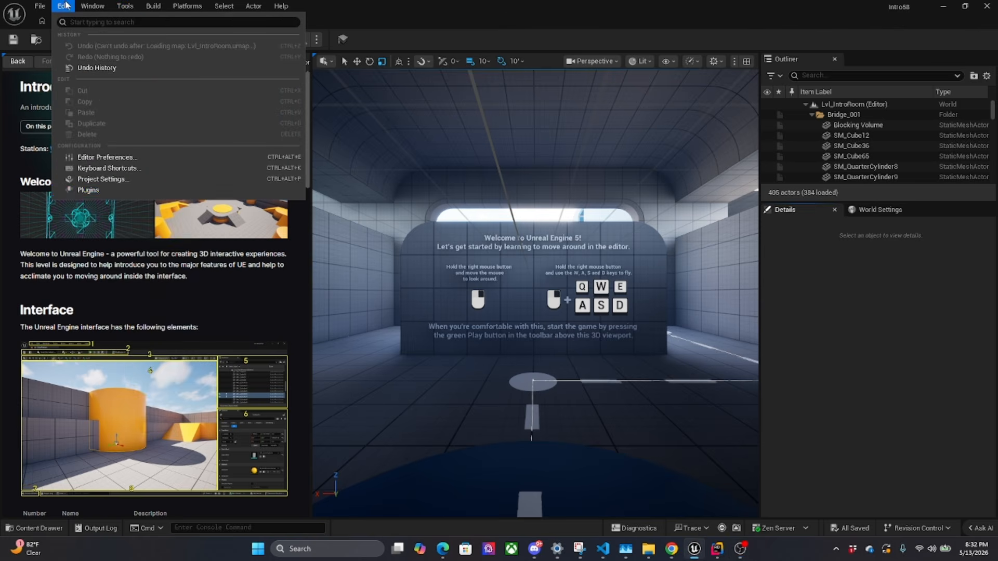
{"action": "left_click", "coordinate": [165, 193]}
{"action": "type", "text": "mcp"}
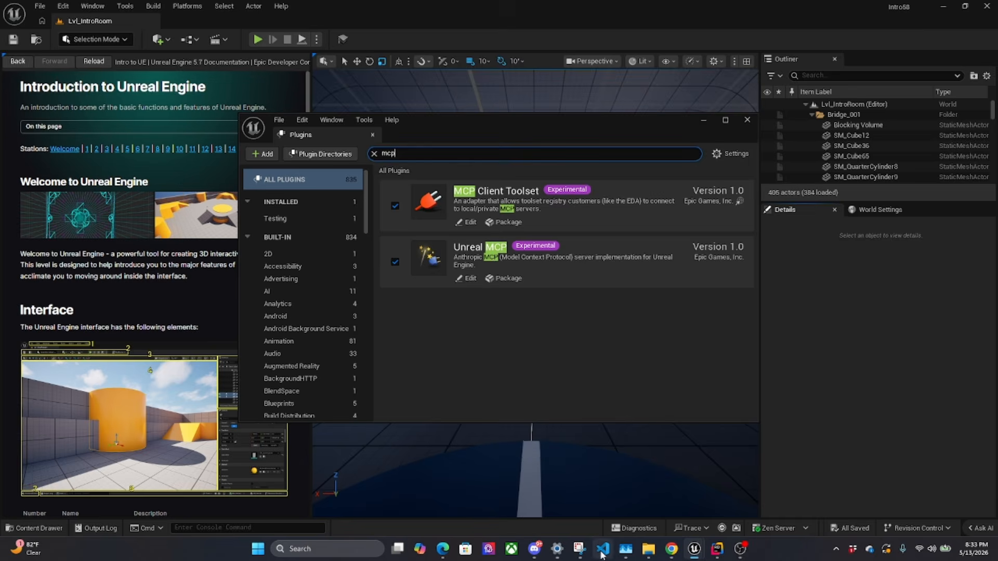
Switch to Visual Studio Code and open the list of available models in Kilo Code
{"action": "mouse_move", "coordinate": [603, 549]}
{"action": "left_click", "coordinate": [612, 519]}
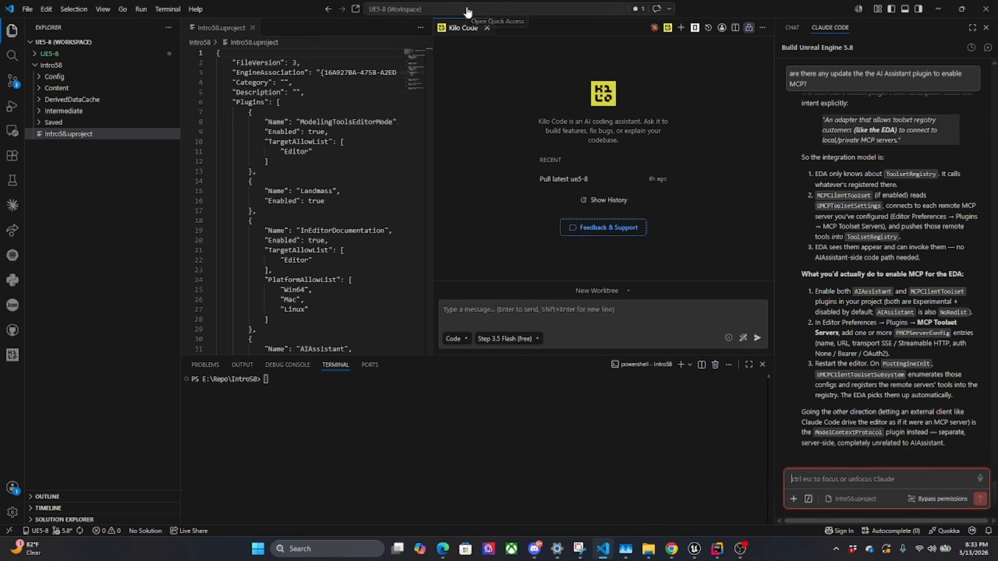
{"action": "left_click", "coordinate": [533, 339]}
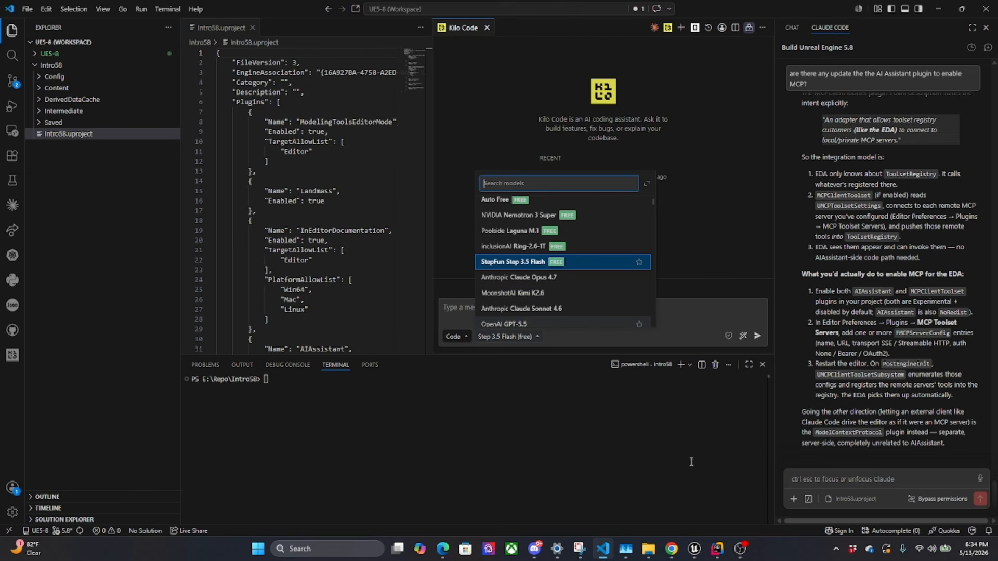
Return to Unreal Editor, close the Plugins window and search Editor Preferences for "mcp"
{"action": "mouse_move", "coordinate": [695, 549]}
{"action": "left_click", "coordinate": [760, 486]}
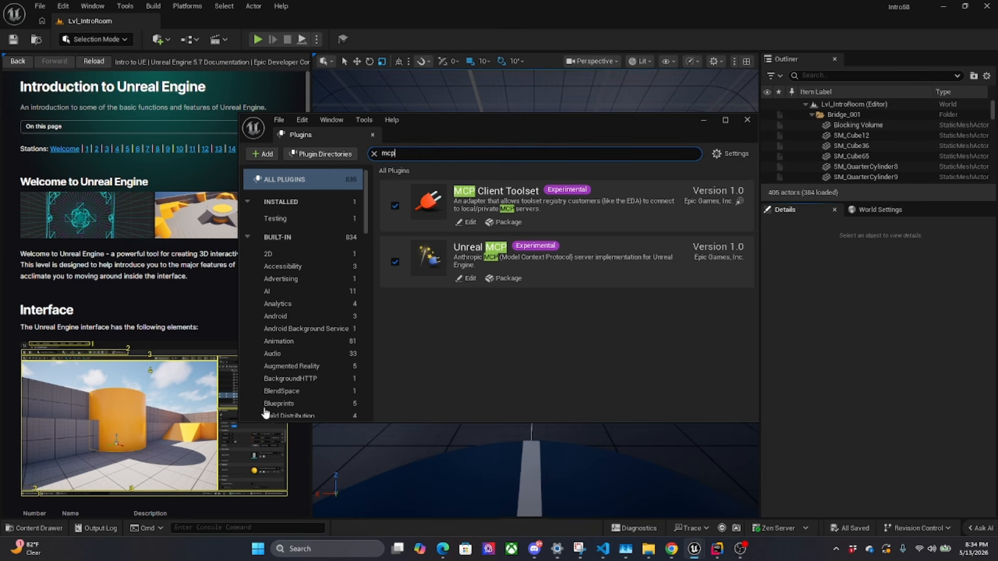
{"action": "left_click", "coordinate": [746, 120]}
{"action": "left_click", "coordinate": [63, 6]}
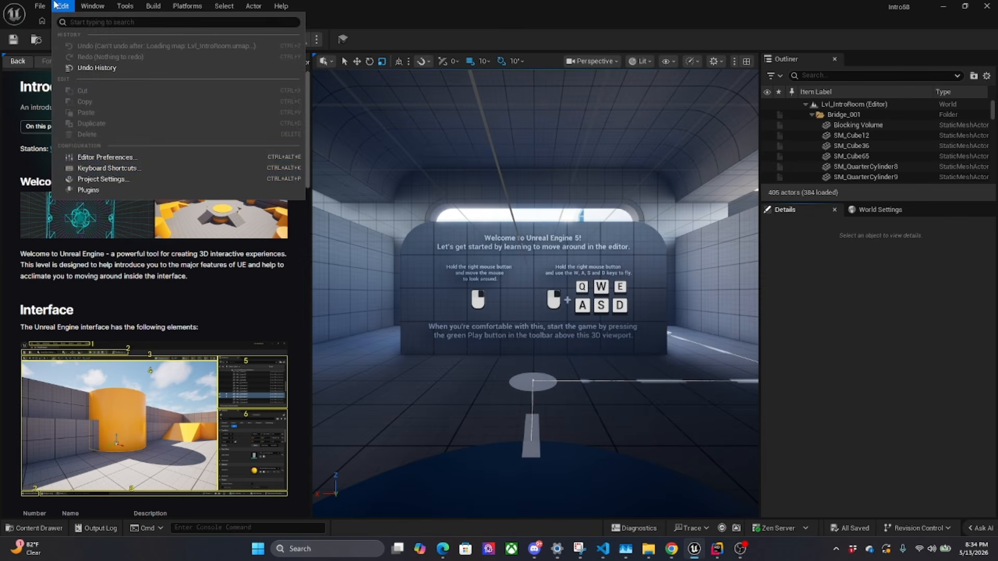
{"action": "left_click", "coordinate": [110, 159]}
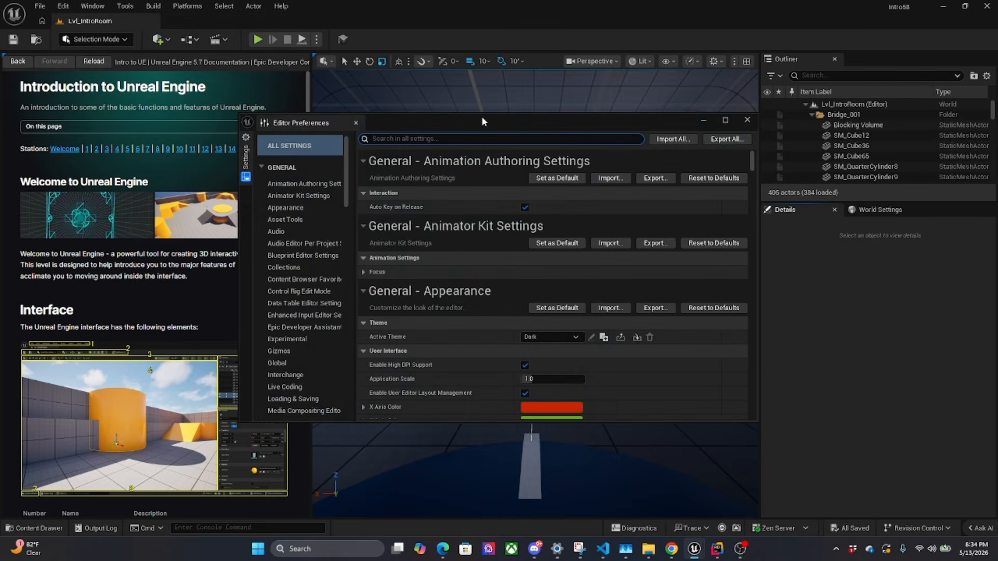
{"action": "type", "text": "mcp"}
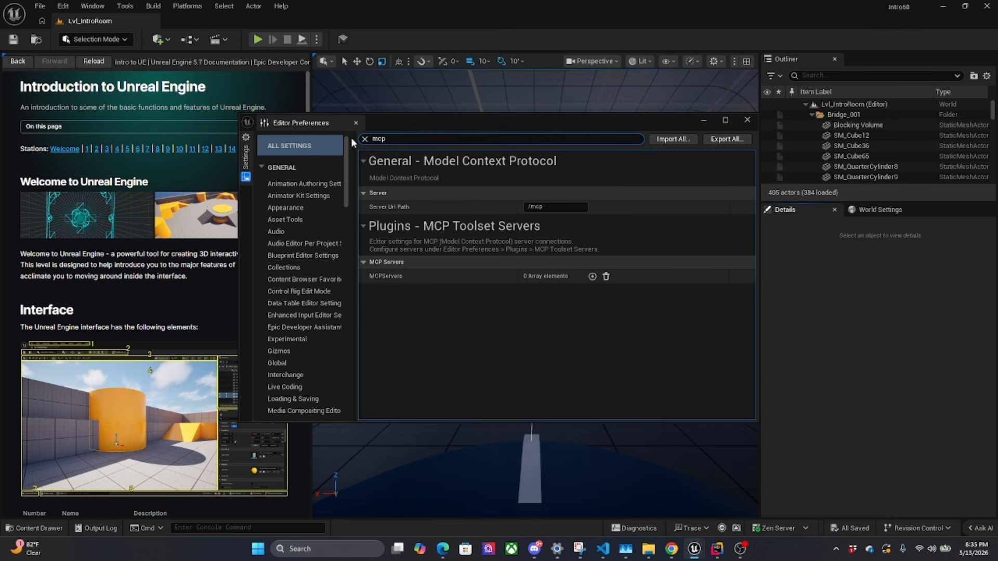
Clear the preferences search and view the General Model Context Protocol settings, cancelling the settings export
{"action": "left_click", "coordinate": [364, 139]}
{"action": "scroll", "coordinate": [277, 173], "scroll_direction": "down", "scroll_amount": 5}
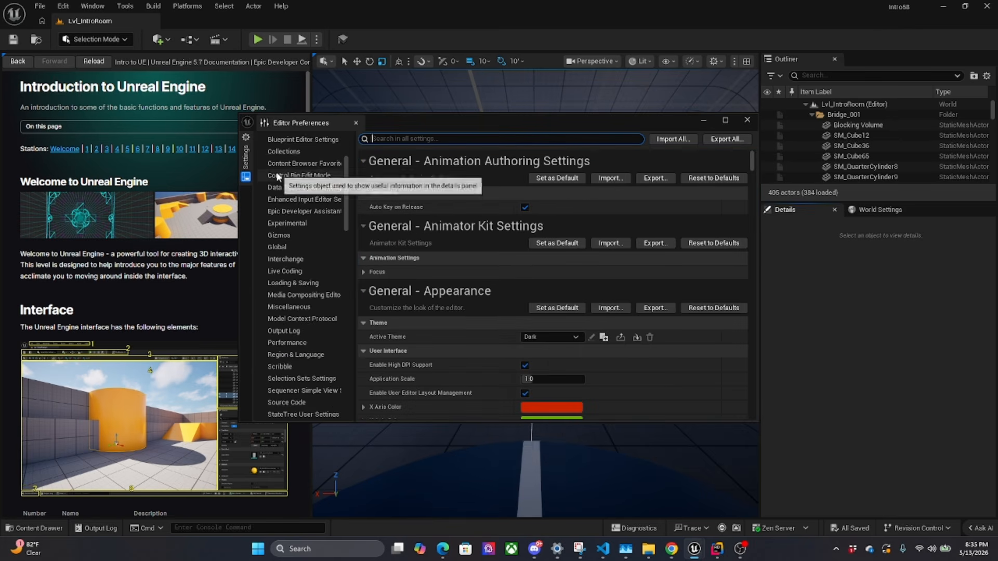
{"action": "left_click", "coordinate": [307, 319]}
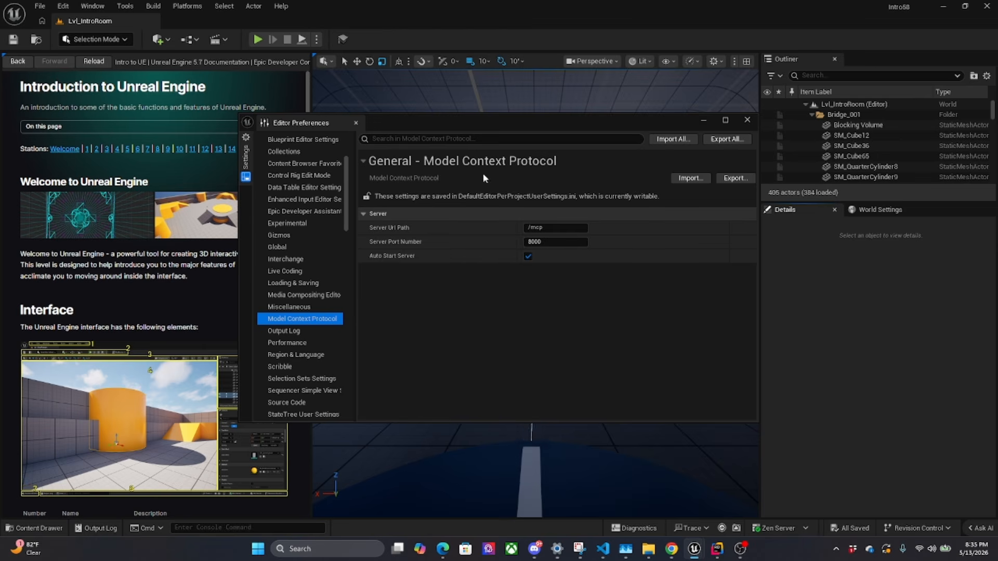
{"action": "left_click", "coordinate": [736, 179]}
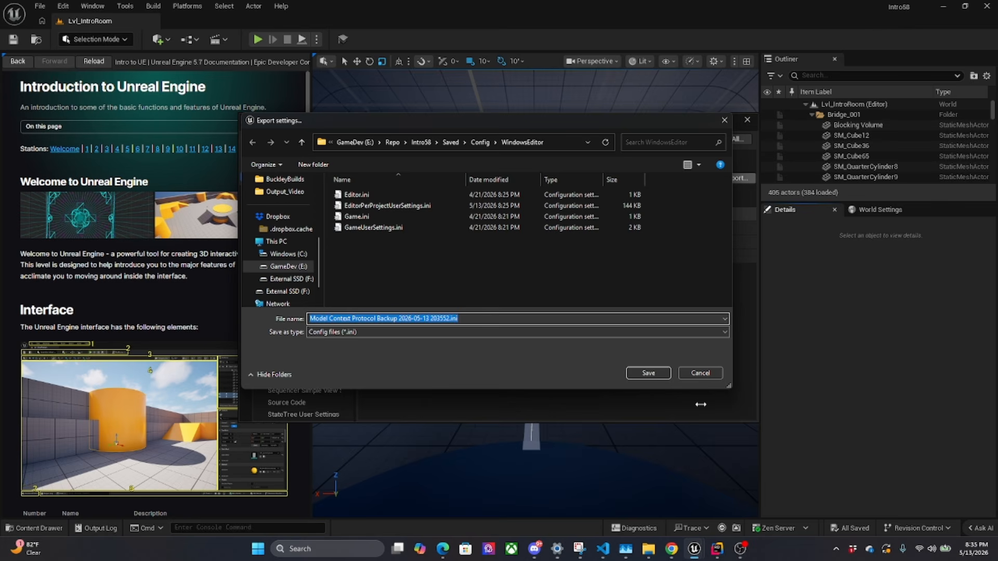
{"action": "left_click", "coordinate": [707, 371]}
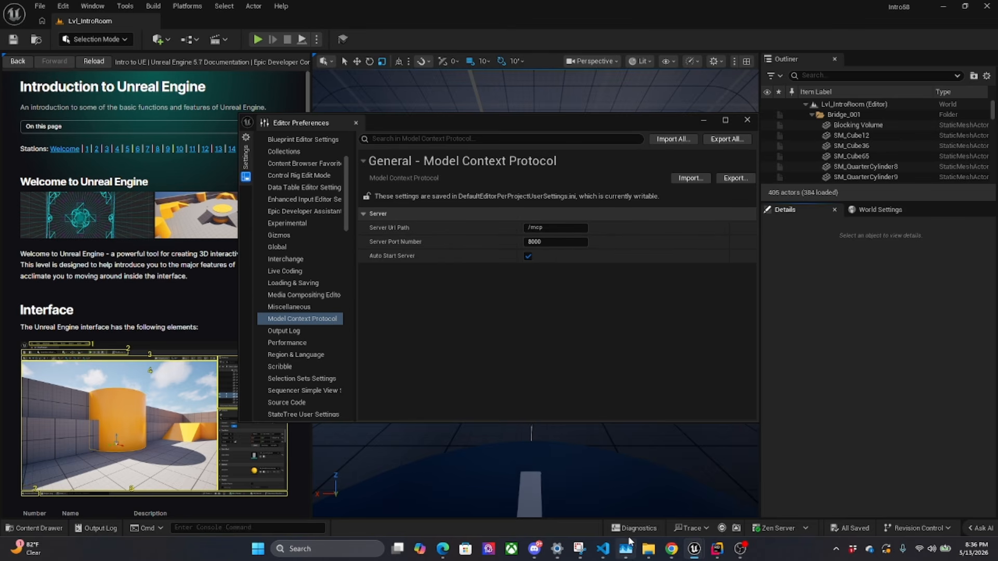
Switch to Chrome to view the "Preview Epic Games Official Unreal Engine MCP" video page, and return to Unreal Editor
{"action": "mouse_move", "coordinate": [653, 550]}
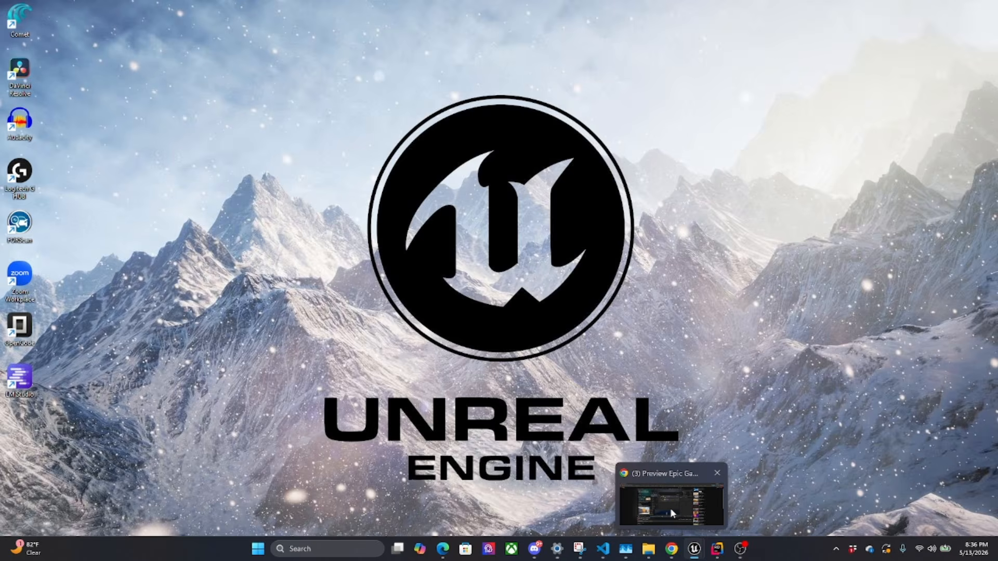
{"action": "left_click", "coordinate": [671, 509]}
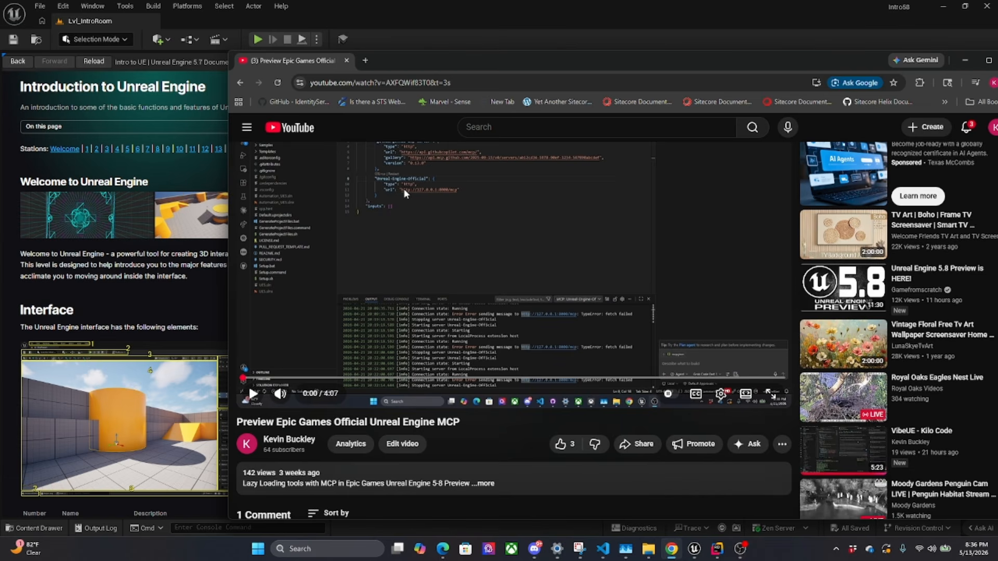
{"action": "scroll", "coordinate": [411, 188], "scroll_direction": "up", "scroll_amount": 1}
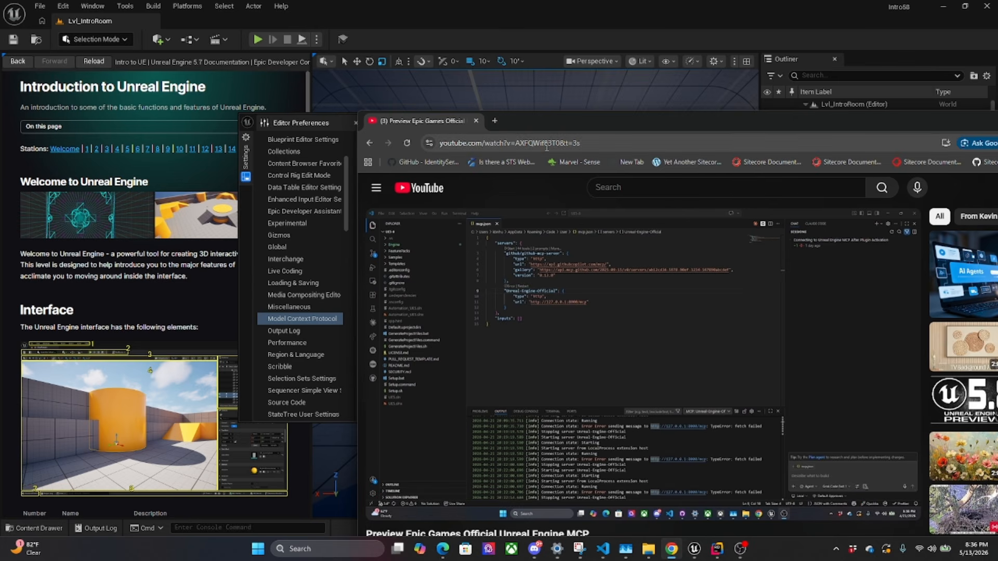
{"action": "left_click", "coordinate": [244, 288]}
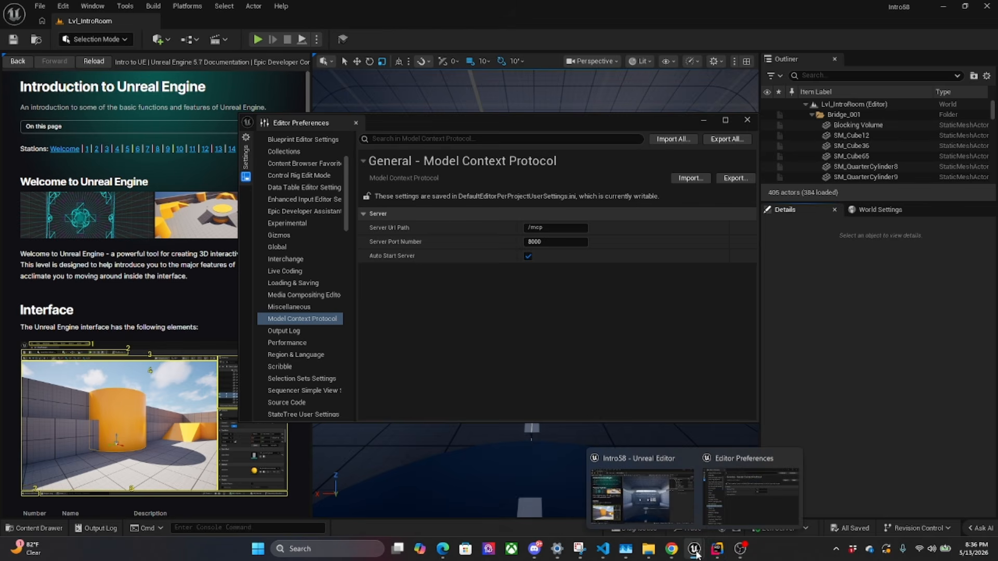
Switch to Visual Studio Code, open a new Claude Code conversation beside Kilo Code and close the existing side chat
{"action": "mouse_move", "coordinate": [693, 550]}
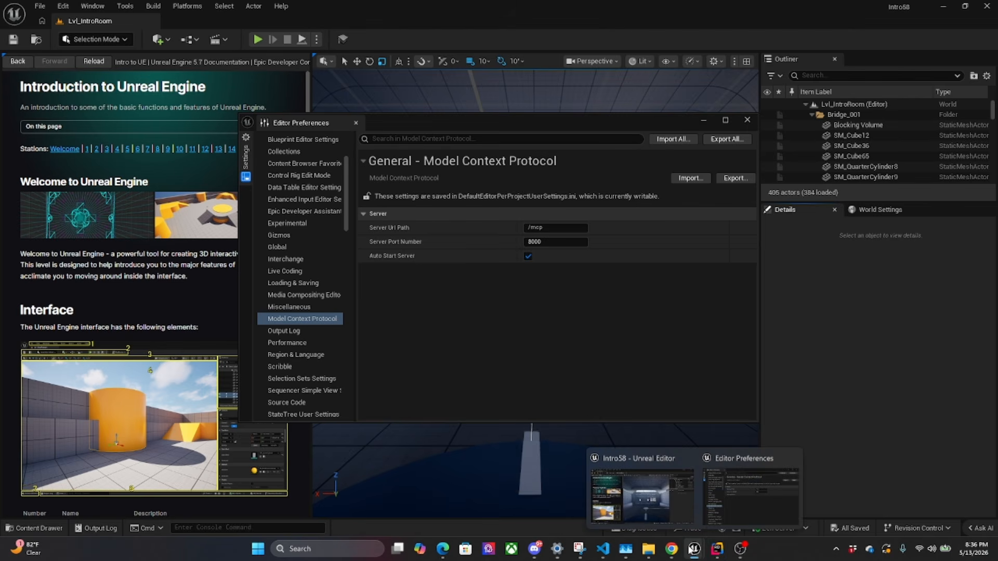
{"action": "left_click", "coordinate": [603, 550]}
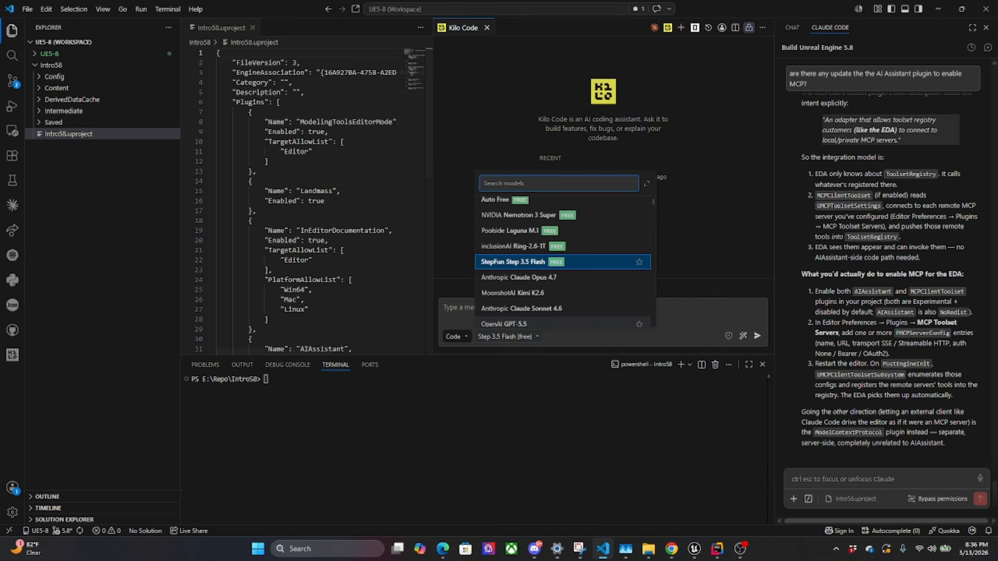
{"action": "left_click", "coordinate": [895, 470]}
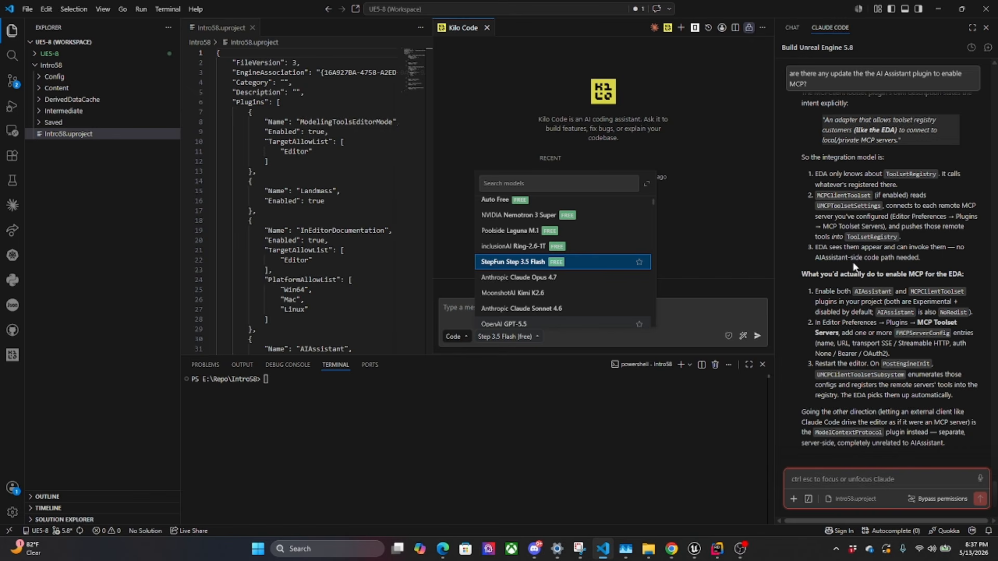
{"action": "left_click", "coordinate": [721, 26]}
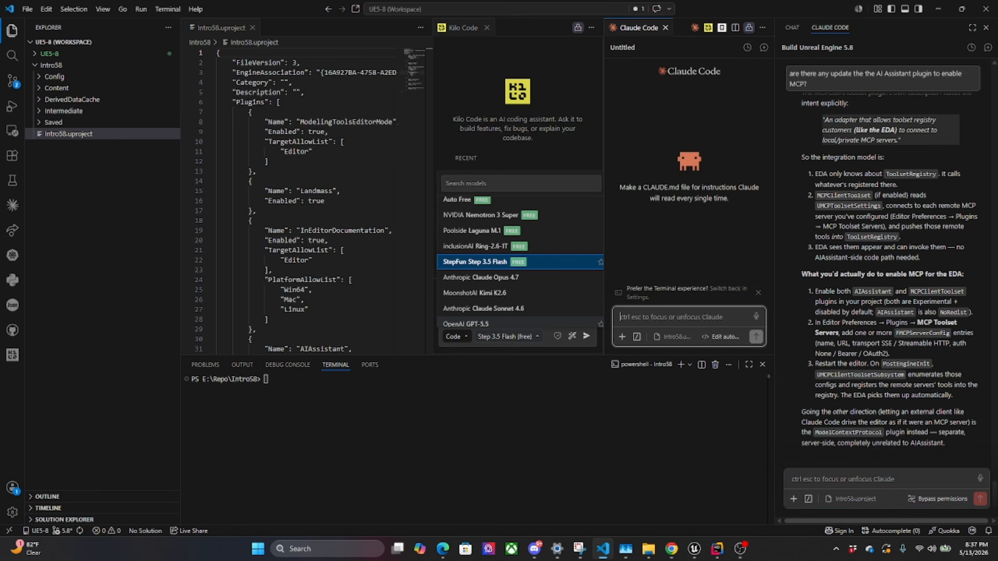
{"action": "left_click", "coordinate": [986, 27]}
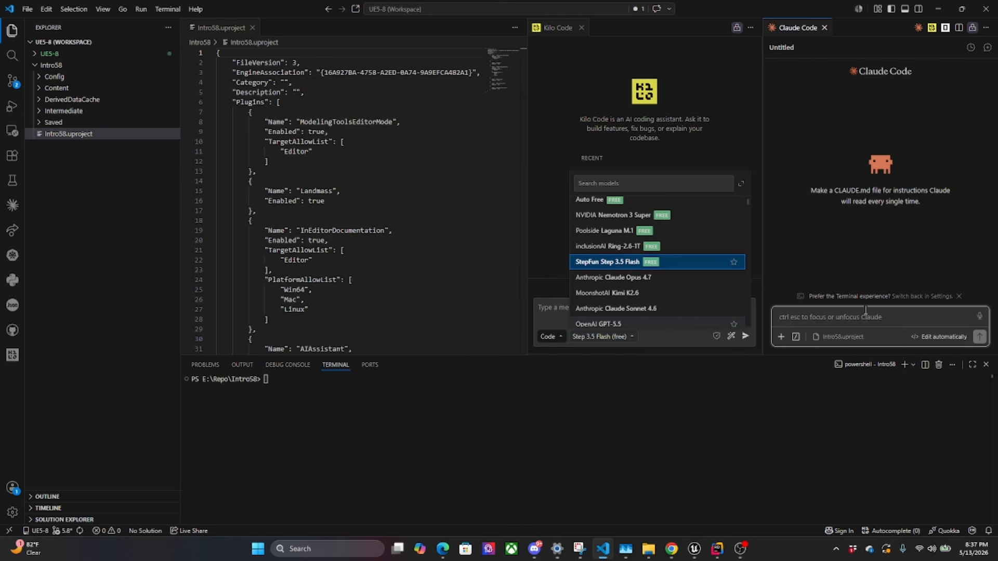
Run /mcp in the new Claude Code conversation to review its MCP servers, and close the server list
{"action": "type", "text": "/mcp"}
{"action": "key", "text": "Return"}
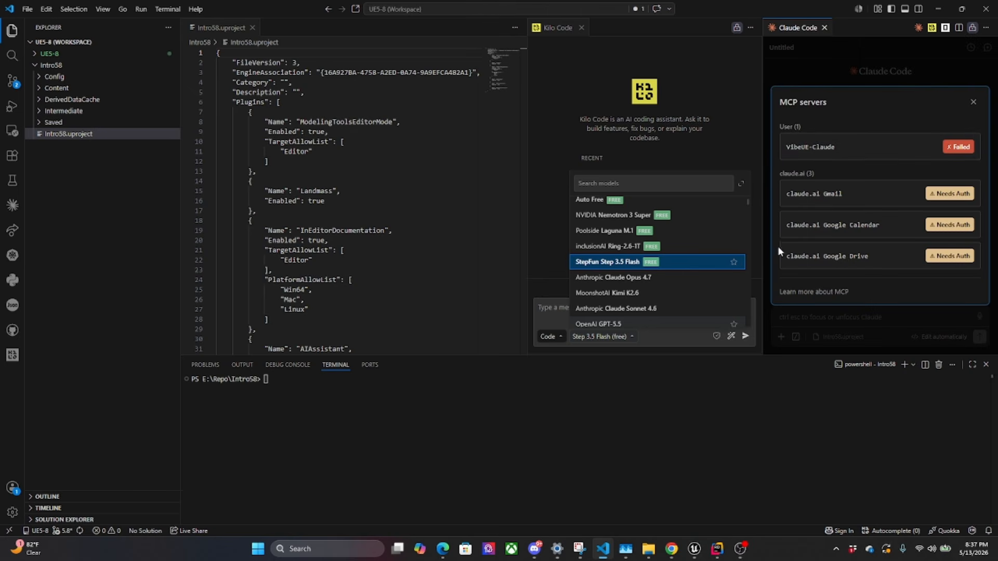
{"action": "left_click", "coordinate": [974, 100]}
{"action": "left_click", "coordinate": [800, 318]}
{"action": "type", "text": "/mcp a"}
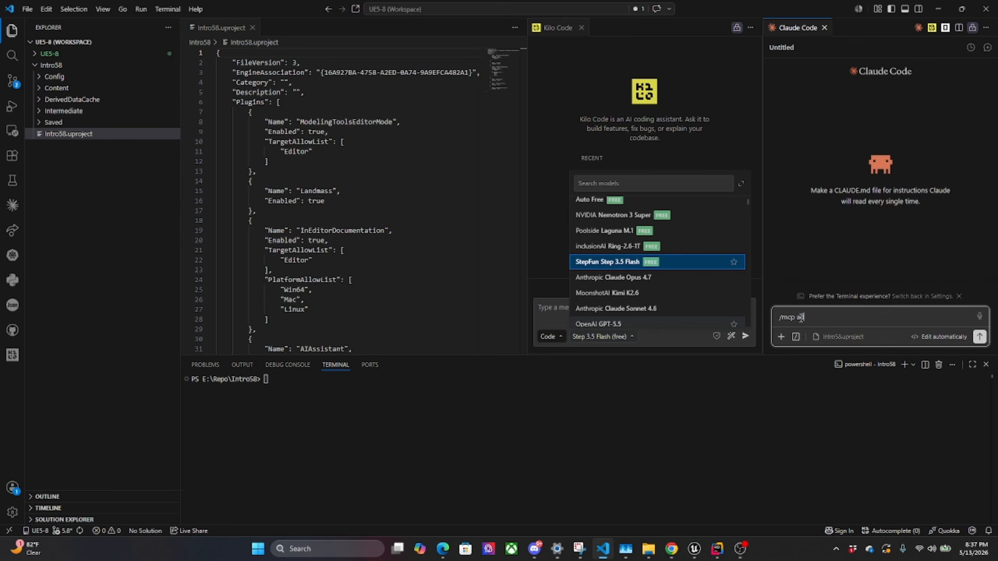
{"action": "key", "text": "BackSpace"}
{"action": "key", "text": "BackSpace"}
{"action": "key", "text": "BackSpace"}
{"action": "key", "text": "BackSpace"}
{"action": "key", "text": "BackSpace"}
{"action": "key", "text": "BackSpace"}
{"action": "type", "text": "I want to add mcp server to claude at http"}
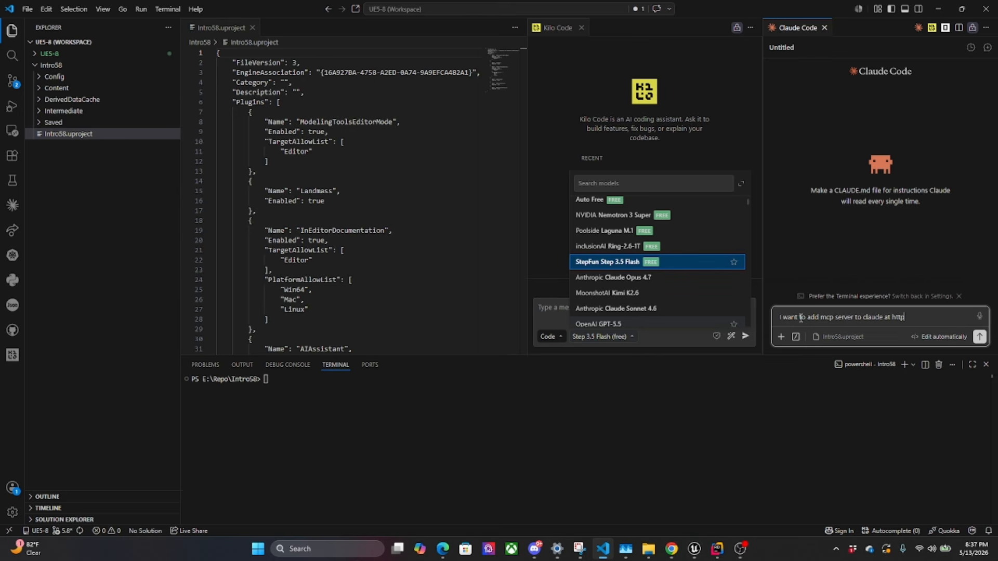
{"action": "type", "text": "://127.0.0.1:8000/mcp"}
{"action": "key", "text": "shift+Left"}
{"action": "key", "text": "shift+Left"}
{"action": "key", "text": "shift+Left"}
{"action": "key", "text": "shift+Left"}
{"action": "key", "text": "shift+Left"}
{"action": "key", "text": "shift+Left"}
{"action": "key", "text": "shift+Left"}
{"action": "key", "text": "shift+Left"}
{"action": "key", "text": "shift+Left"}
{"action": "key", "text": "shift+Left"}
{"action": "key", "text": "shift+Left"}
{"action": "key", "text": "shift+Left"}
{"action": "key", "text": "shift+Left"}
{"action": "key", "text": "shift+Left"}
{"action": "key", "text": "shift+Left"}
{"action": "key", "text": "shift+Left"}
{"action": "key", "text": "shift+Left"}
{"action": "key", "text": "shift+Left"}
{"action": "key", "text": "shift+Left"}
{"action": "key", "text": "shift+Left"}
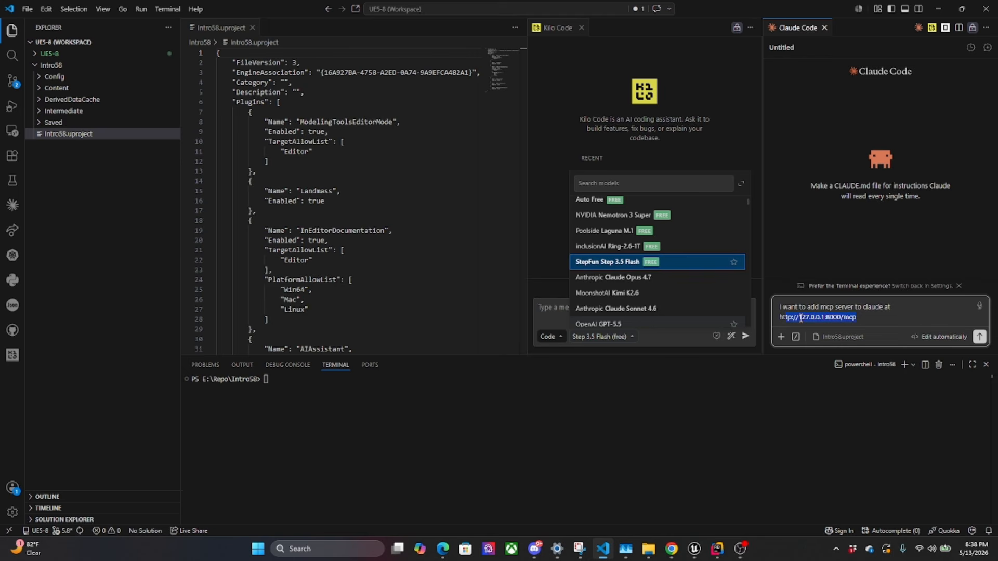
{"action": "key", "text": "Right"}
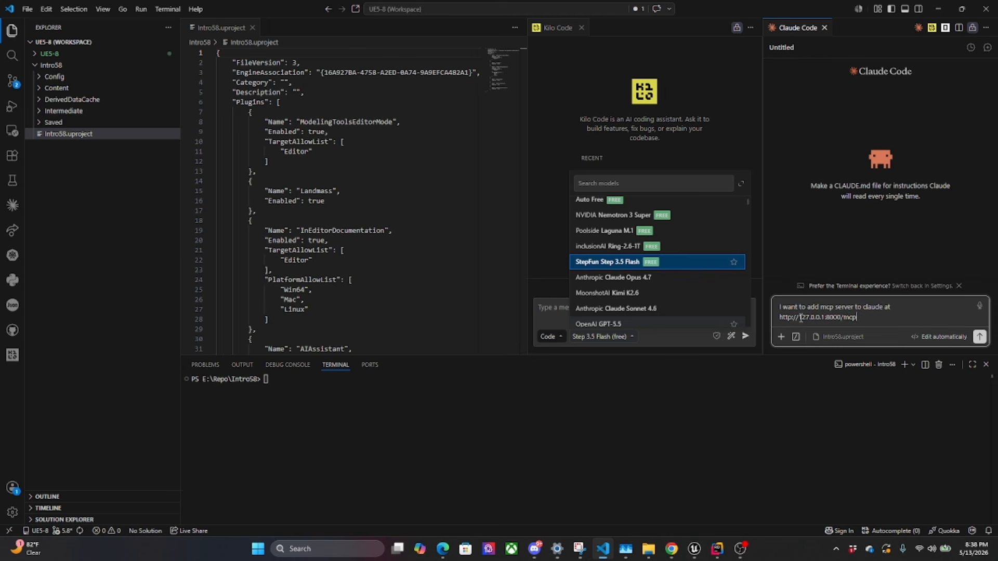
{"action": "key", "text": "Return"}
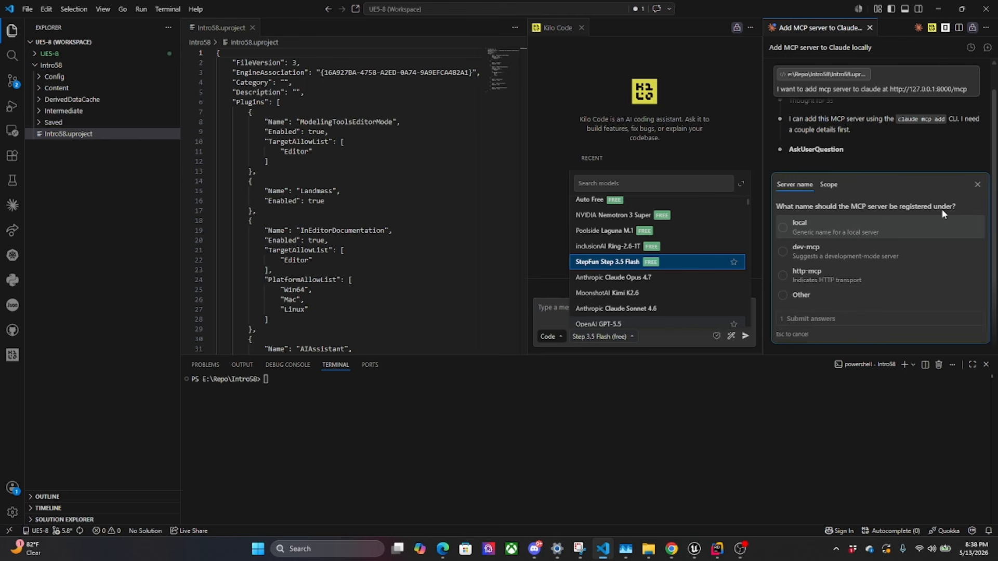
Answer Claude's questions with http-mcp as the server name and user as the scope, and submit the answers
{"action": "left_click", "coordinate": [800, 275]}
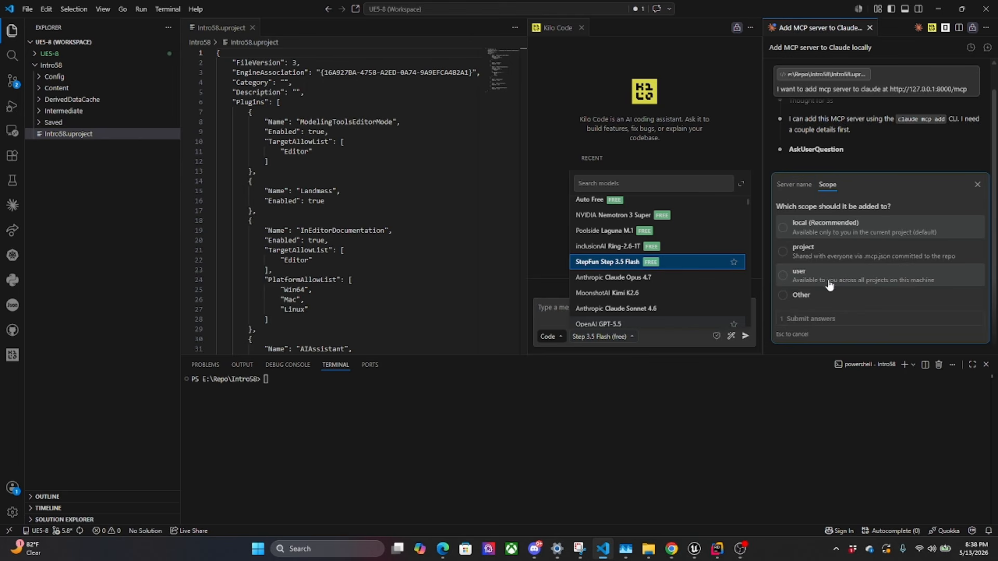
{"action": "left_click", "coordinate": [848, 232]}
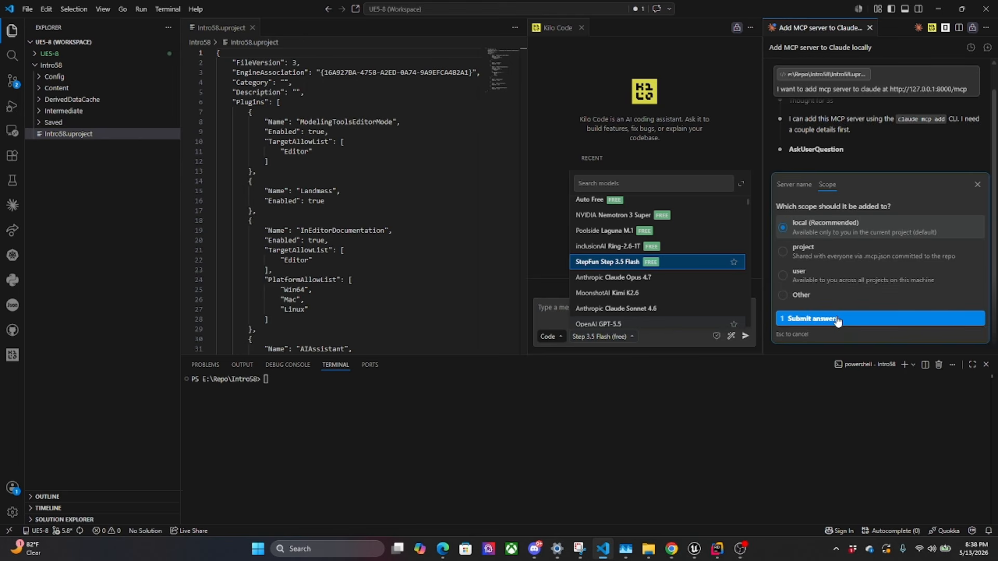
{"action": "left_click", "coordinate": [842, 279]}
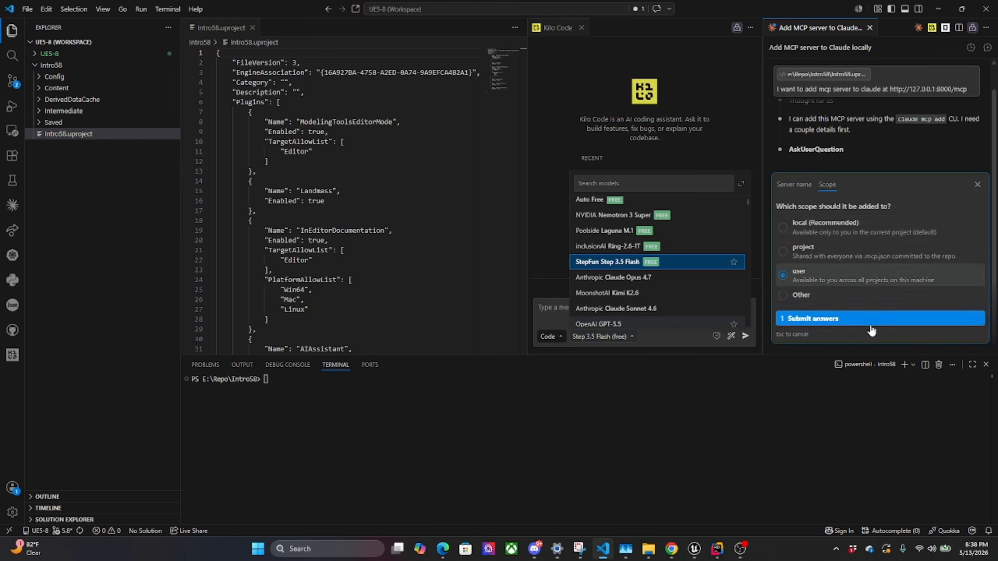
{"action": "left_click", "coordinate": [871, 319]}
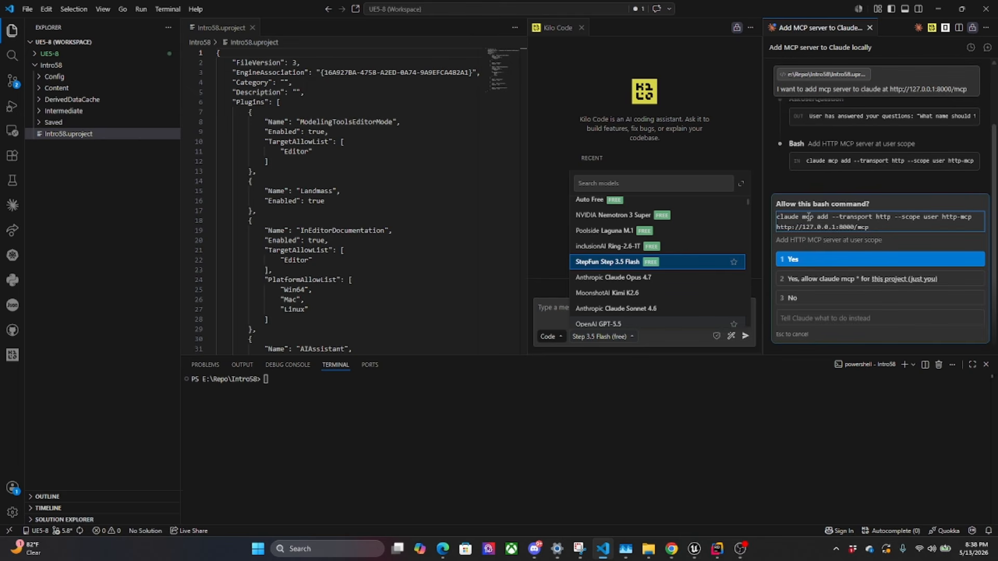
{"action": "left_click_drag", "start_coordinate": [877, 227], "coordinate": [830, 164]}
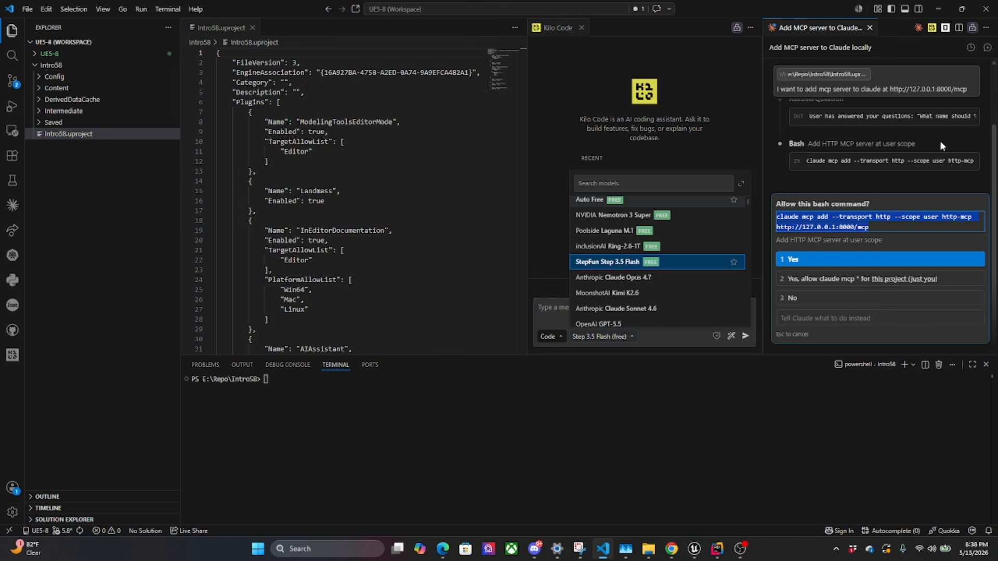
{"action": "right_click", "coordinate": [837, 221]}
{"action": "left_click", "coordinate": [858, 243]}
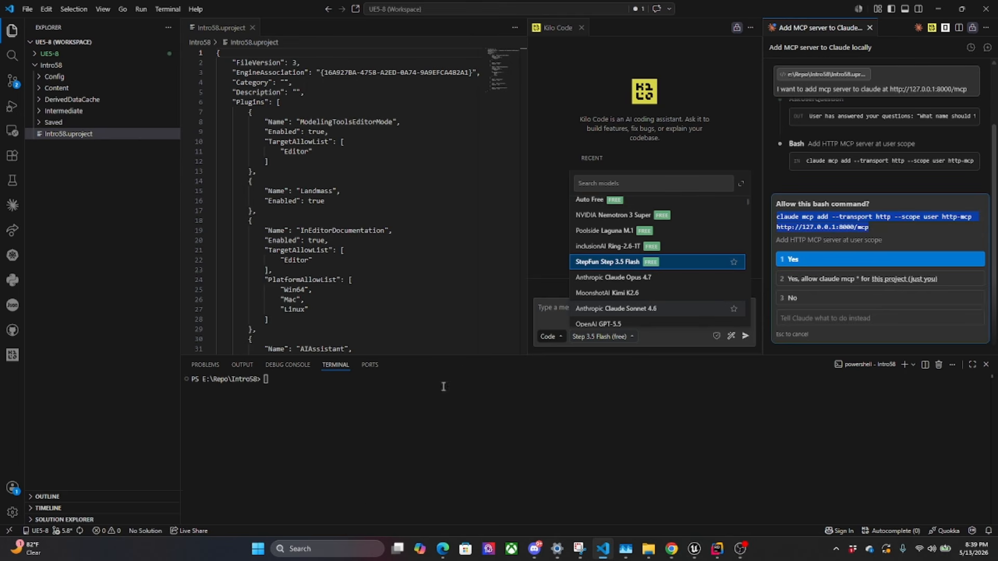
Start claude in the Intro58 terminal and choose "No, exit" for the folder trust question
{"action": "left_click", "coordinate": [283, 382]}
{"action": "type", "text": "claude"}
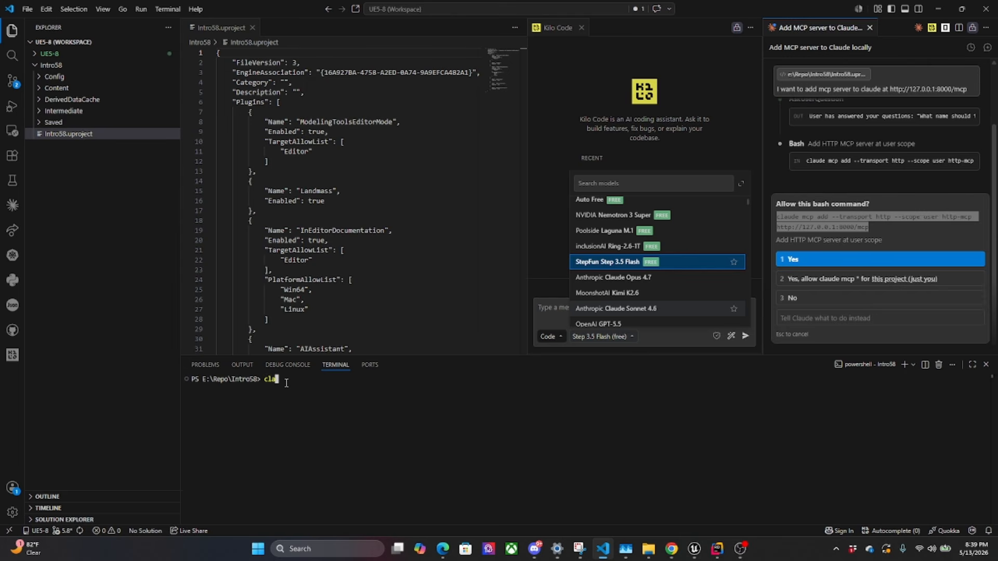
{"action": "key", "text": "Return"}
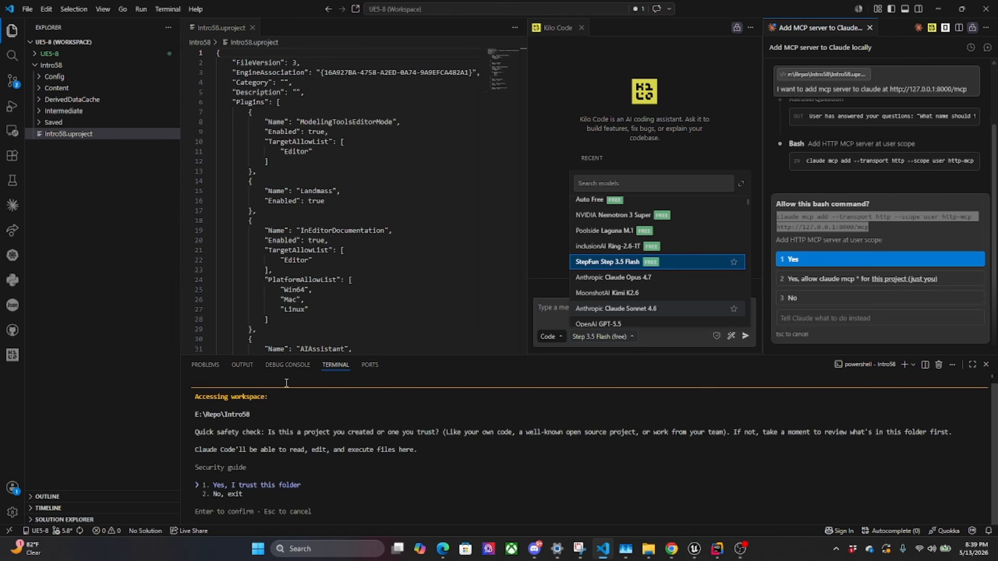
{"action": "key", "text": "Down"}
{"action": "key", "text": "Return"}
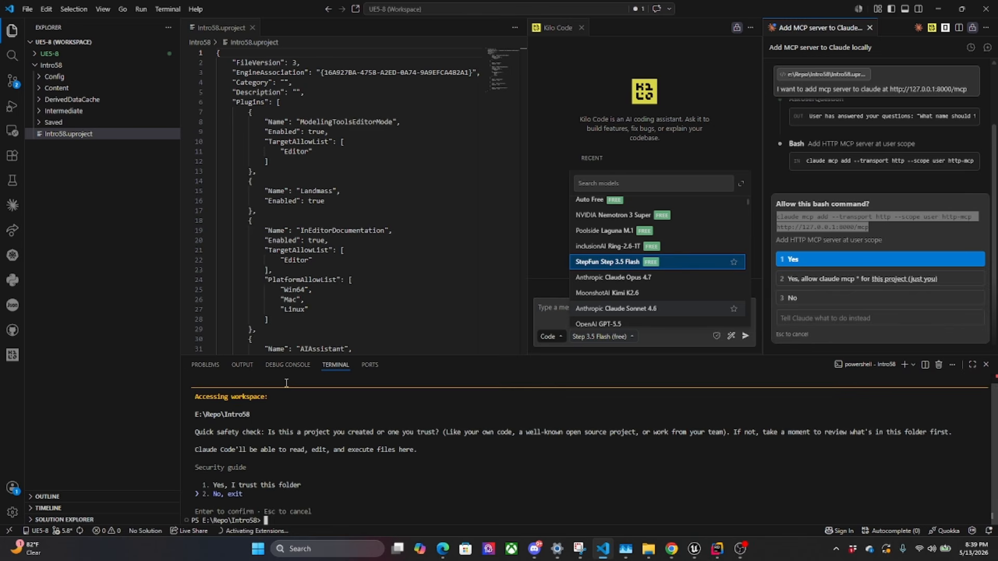
{"action": "type", "text": "cls"}
{"action": "key", "text": "Return"}
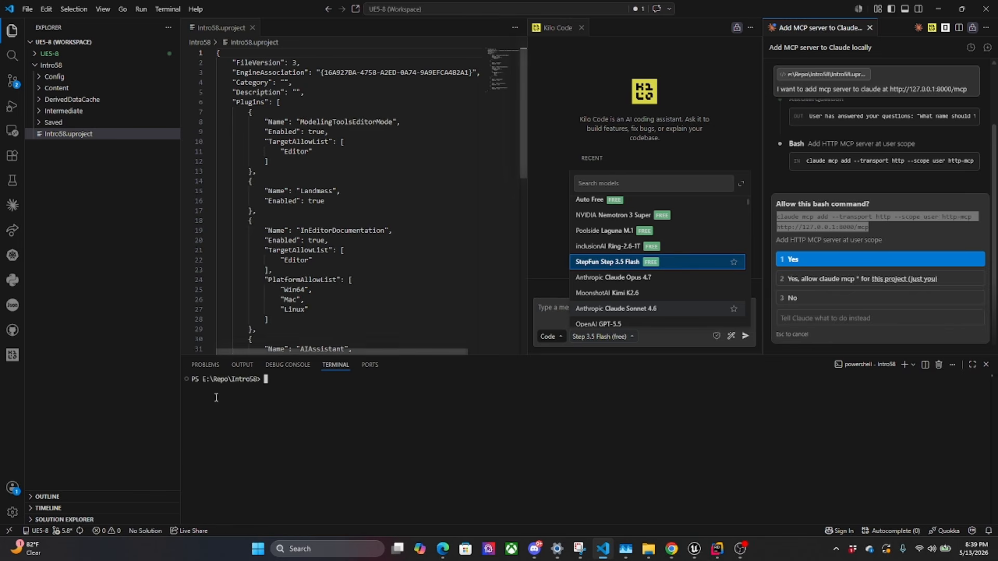
{"action": "left_click", "coordinate": [169, 9]}
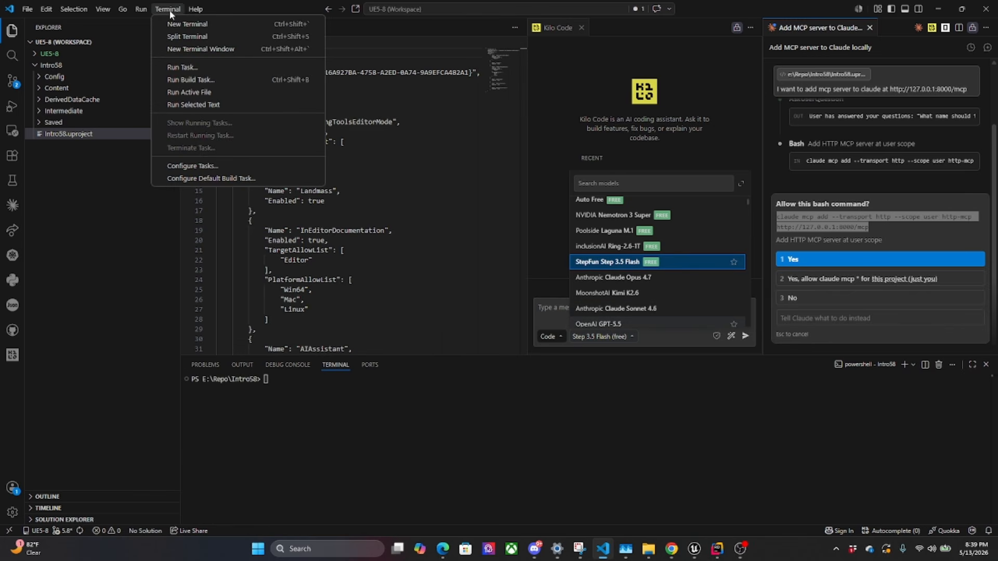
{"action": "mouse_move", "coordinate": [103, 8]}
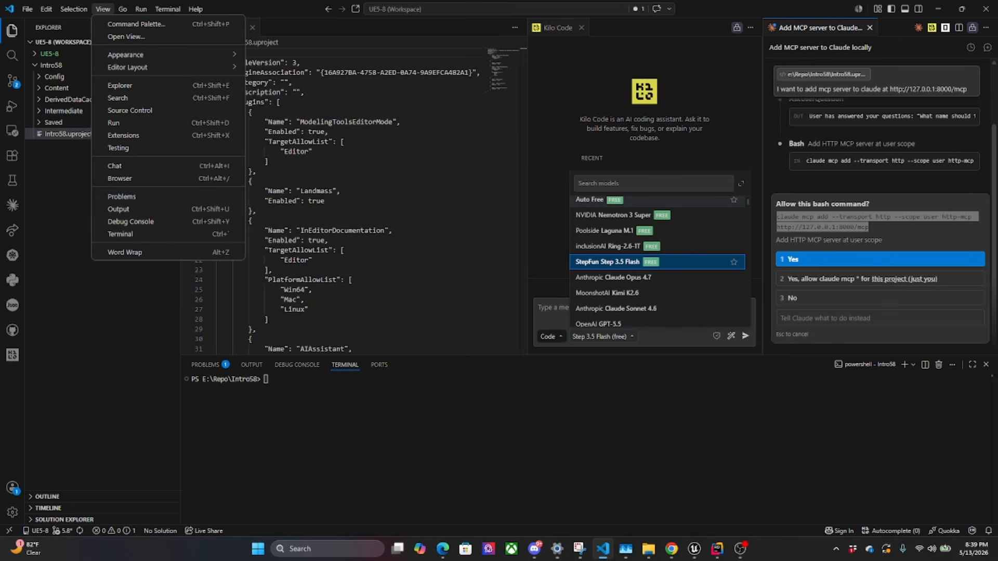
{"action": "left_click", "coordinate": [276, 384]}
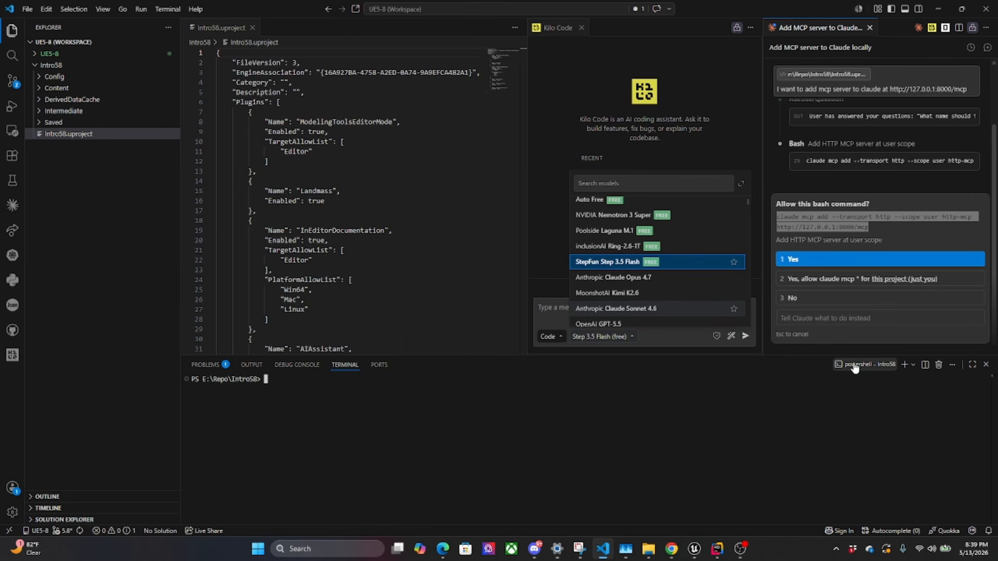
{"action": "key", "text": "ctrl+v"}
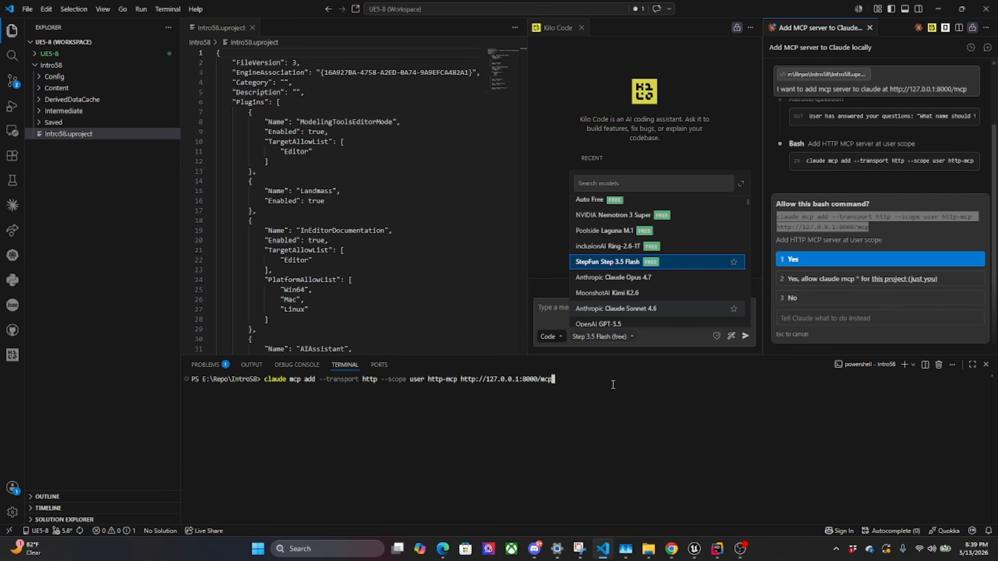
{"action": "key", "text": "Return"}
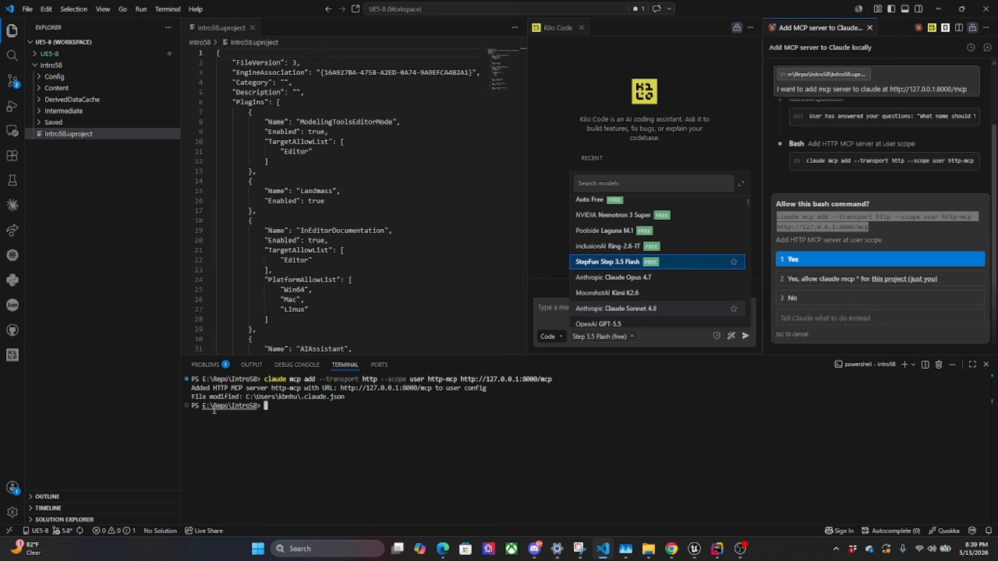
Cancel the pending command request in the Claude Code chat and open its MCP servers list with /mcp
{"action": "left_click", "coordinate": [921, 172]}
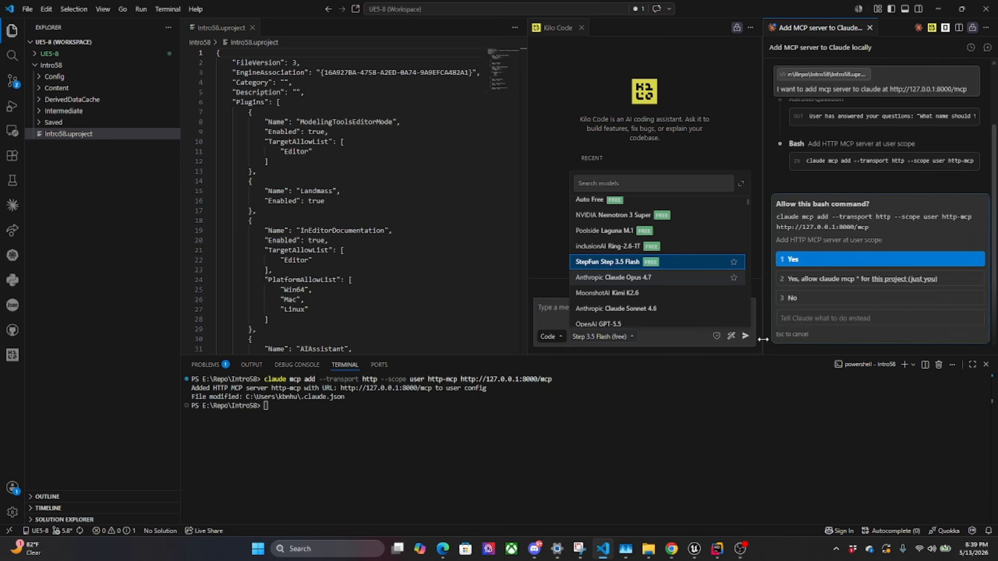
{"action": "key", "text": "Escape"}
{"action": "type", "text": "/mcp"}
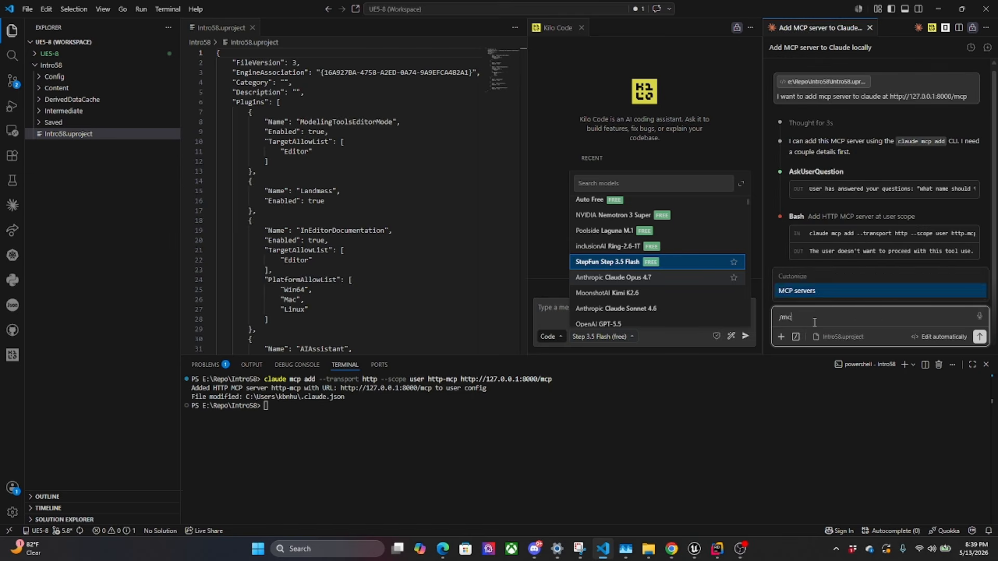
{"action": "key", "text": "Return"}
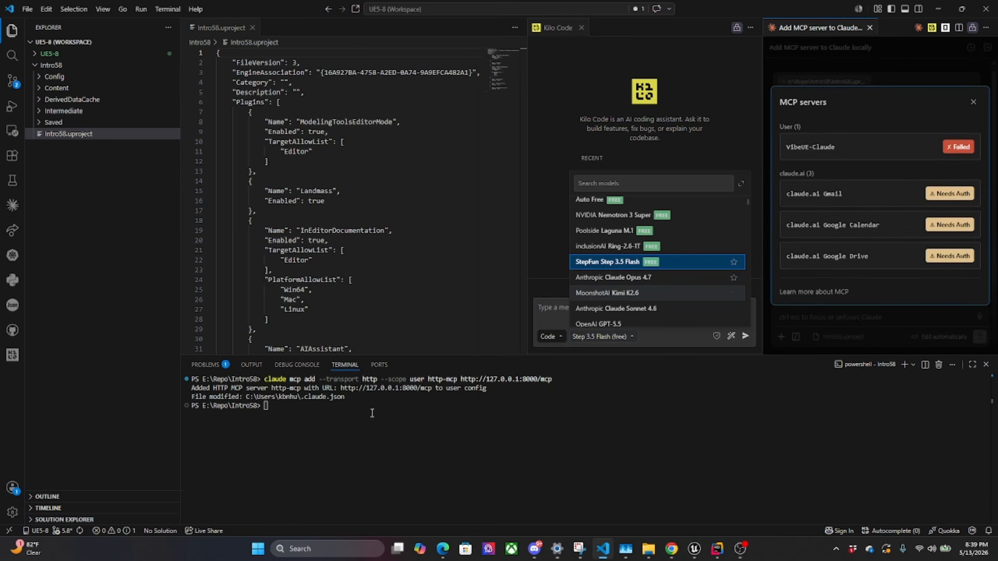
Start claude in the Intro58 terminal, trust the folder, and run /mcp to manage the MCP servers
{"action": "left_click", "coordinate": [329, 421]}
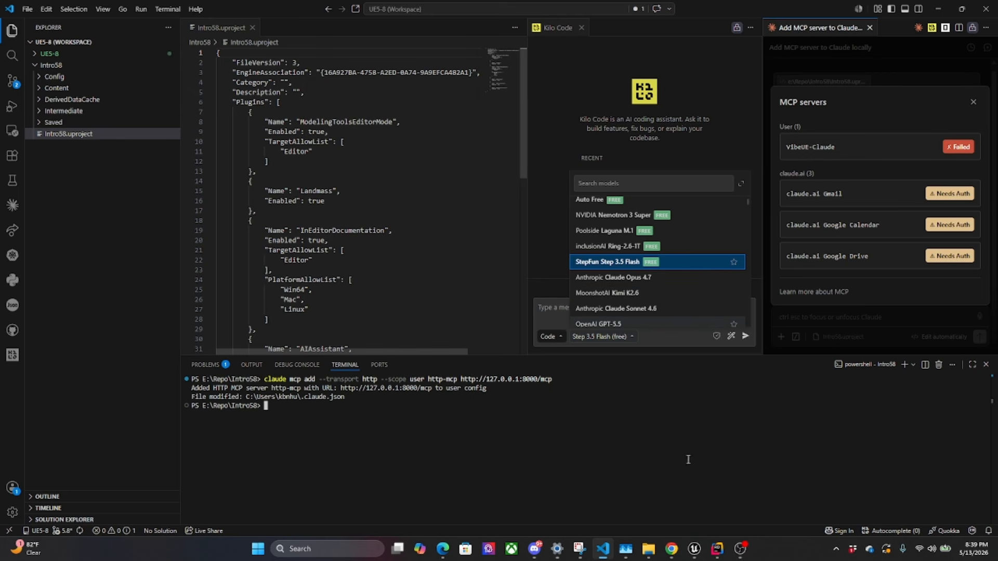
{"action": "type", "text": "claude"}
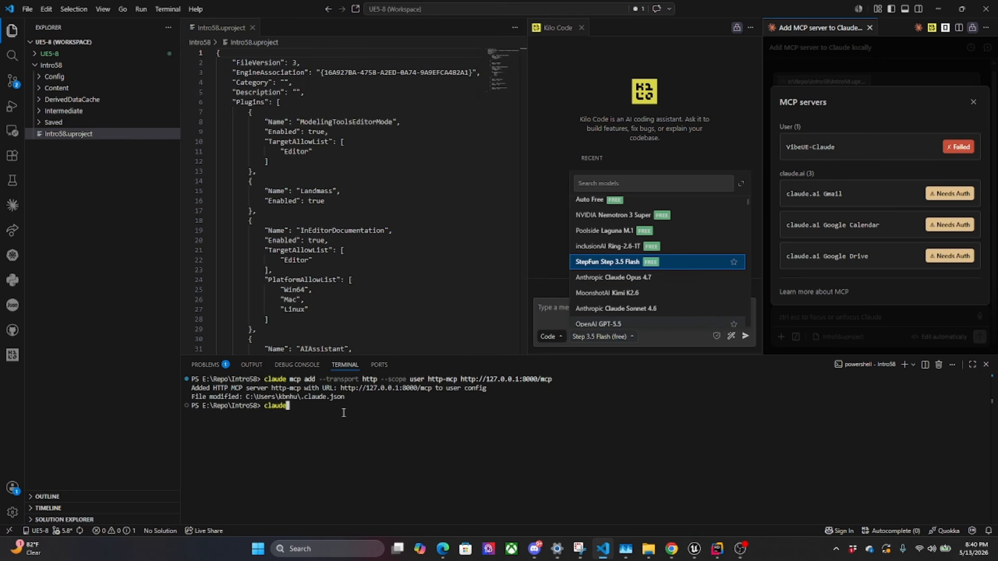
{"action": "key", "text": "Return"}
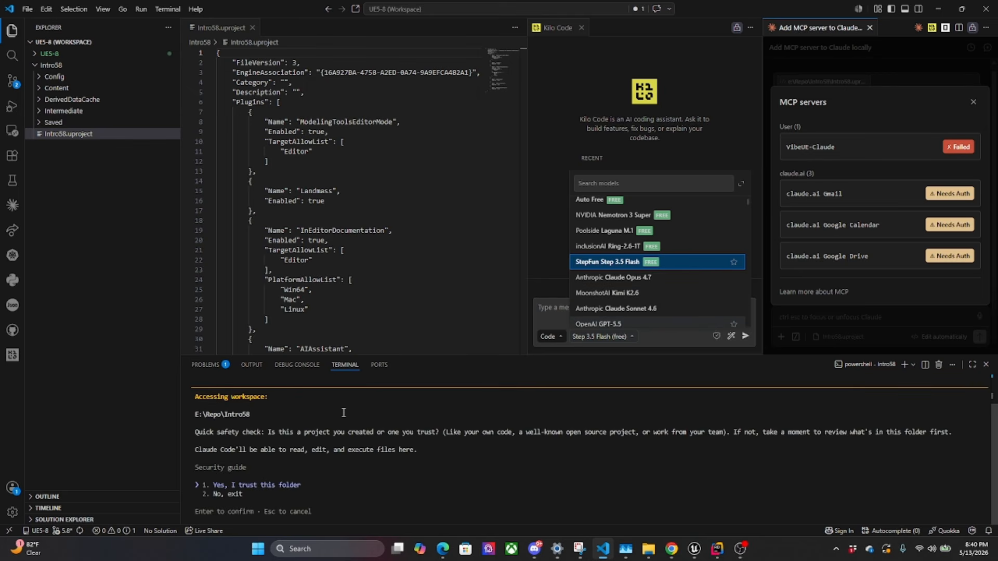
{"action": "key", "text": "Return"}
{"action": "type", "text": "/mcp"}
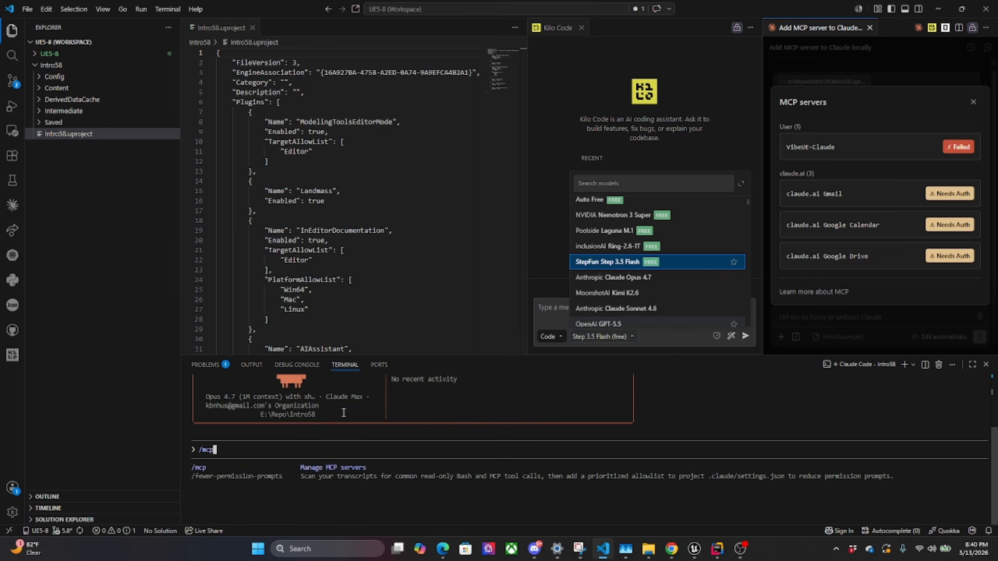
{"action": "key", "text": "Return"}
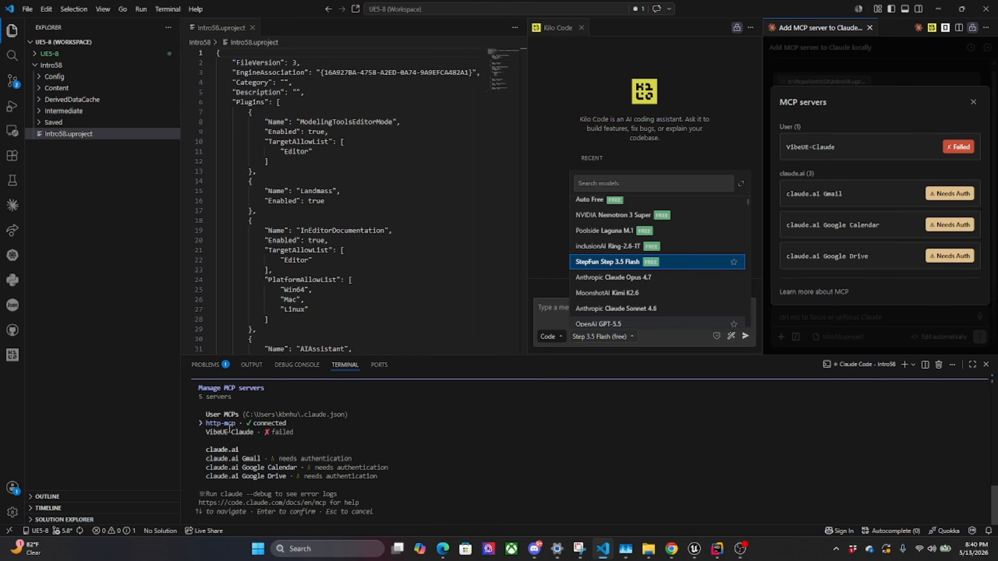
{"action": "left_click_drag", "start_coordinate": [235, 423], "coordinate": [187, 422]}
{"action": "left_click", "coordinate": [185, 422]}
{"action": "double_click", "coordinate": [229, 424]}
{"action": "left_click", "coordinate": [297, 365]}
{"action": "left_click", "coordinate": [345, 365]}
Disable the http-mcp server in the terminal's MCP server manager and return to the Claude prompt
{"action": "key", "text": "Return"}
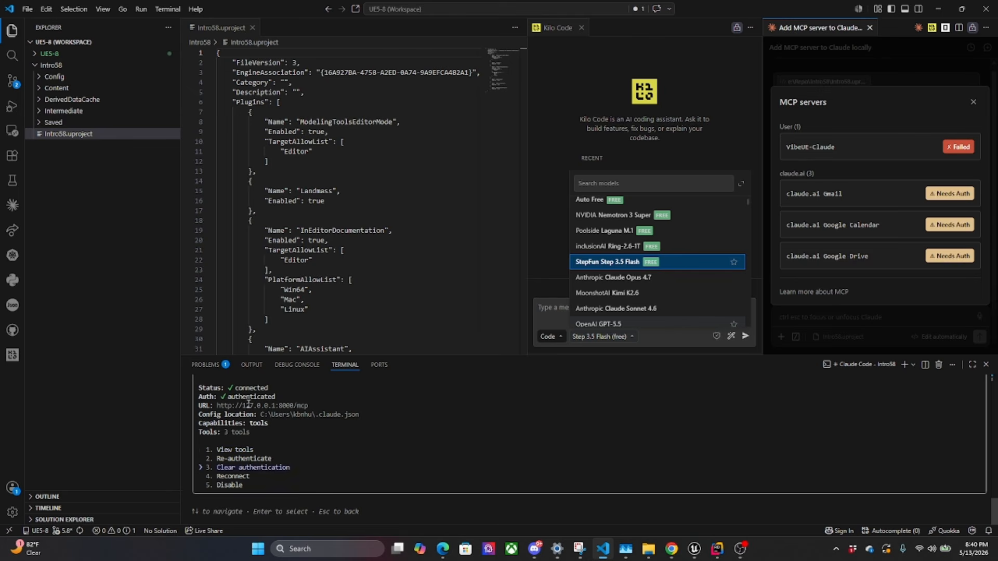
{"action": "key", "text": "Down"}
{"action": "key", "text": "Down"}
{"action": "key", "text": "Return"}
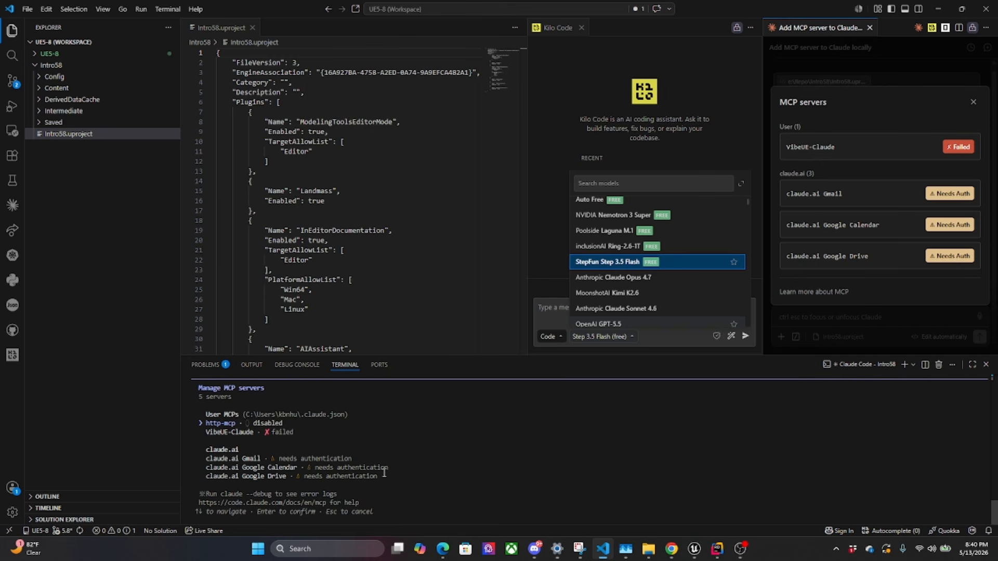
{"action": "key", "text": "Escape"}
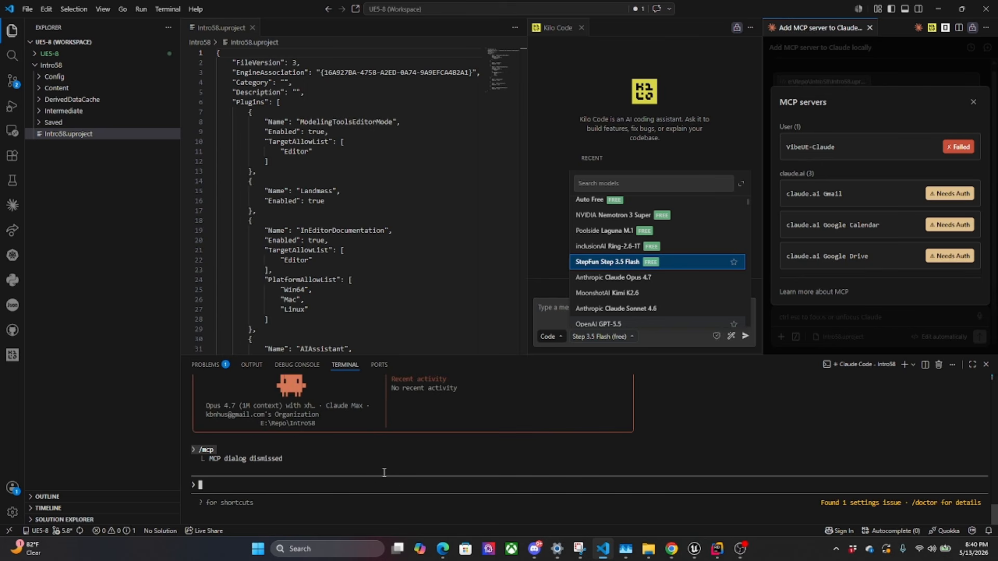
{"action": "type", "text": "❯ http-mcp"}
{"action": "key", "text": "BackSpace"}
{"action": "key", "text": "BackSpace"}
{"action": "key", "text": "BackSpace"}
{"action": "key", "text": "BackSpace"}
{"action": "key", "text": "BackSpace"}
{"action": "key", "text": "BackSpace"}
{"action": "key", "text": "BackSpace"}
{"action": "key", "text": "BackSpace"}
{"action": "key", "text": "BackSpace"}
{"action": "key", "text": "BackSpace"}
{"action": "key", "text": "BackSpace"}
{"action": "key", "text": "BackSpace"}
Close the chat's MCP servers list and copy the visible "claude mcp add" command from the conversation
{"action": "left_click", "coordinate": [974, 105]}
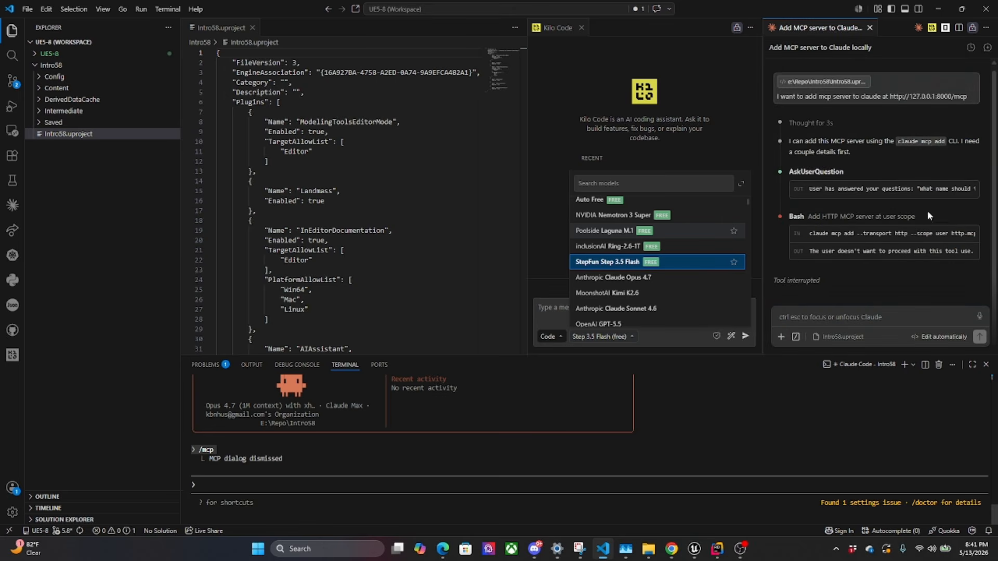
{"action": "left_click_drag", "start_coordinate": [809, 233], "coordinate": [977, 233]}
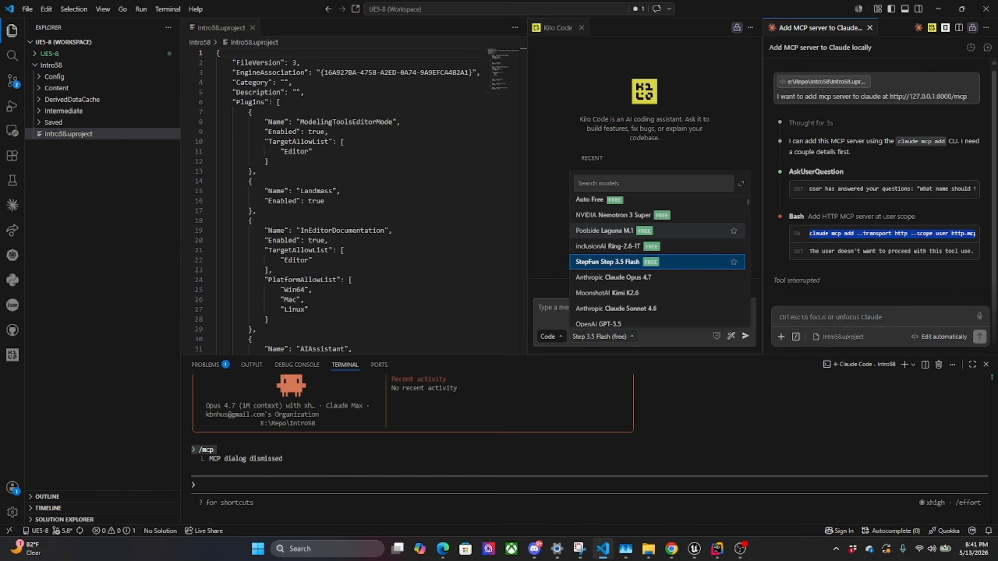
{"action": "right_click", "coordinate": [965, 233]}
{"action": "left_click", "coordinate": [910, 245]}
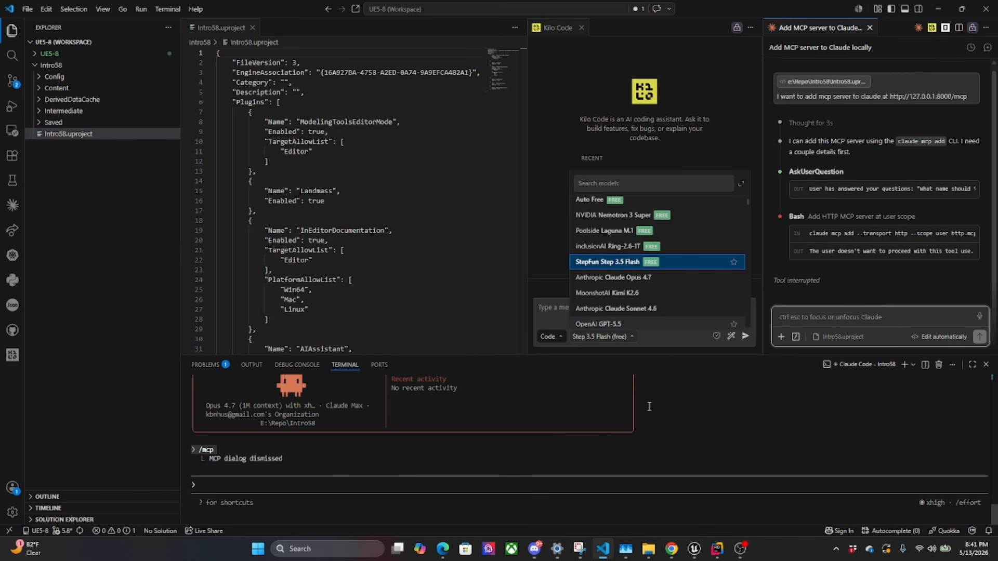
Open Notepad and replace all its text with the copied "claude mcp add" command
{"action": "key", "text": "super"}
{"action": "type", "text": "note"}
{"action": "key", "text": "Return"}
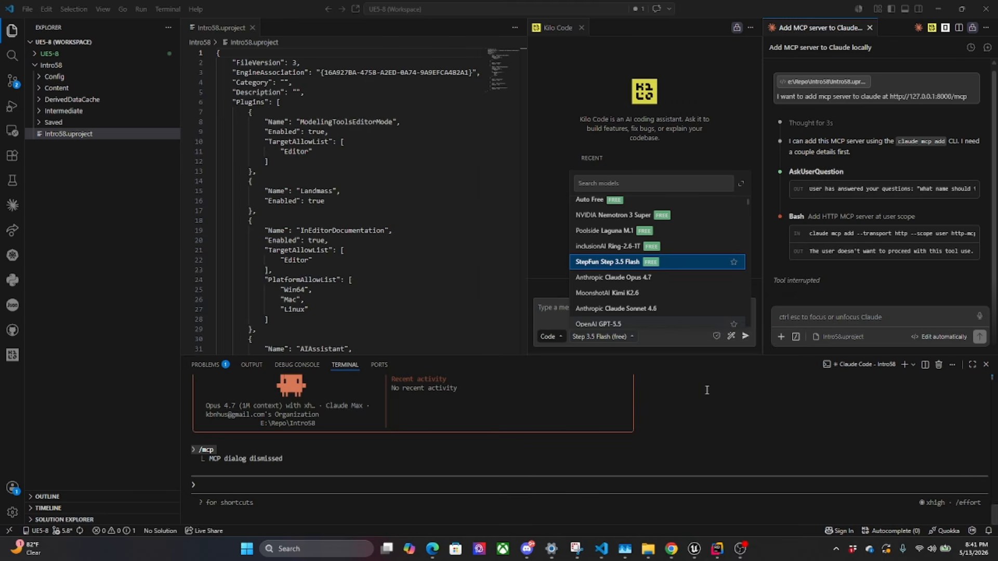
{"action": "key", "text": "ctrl+a"}
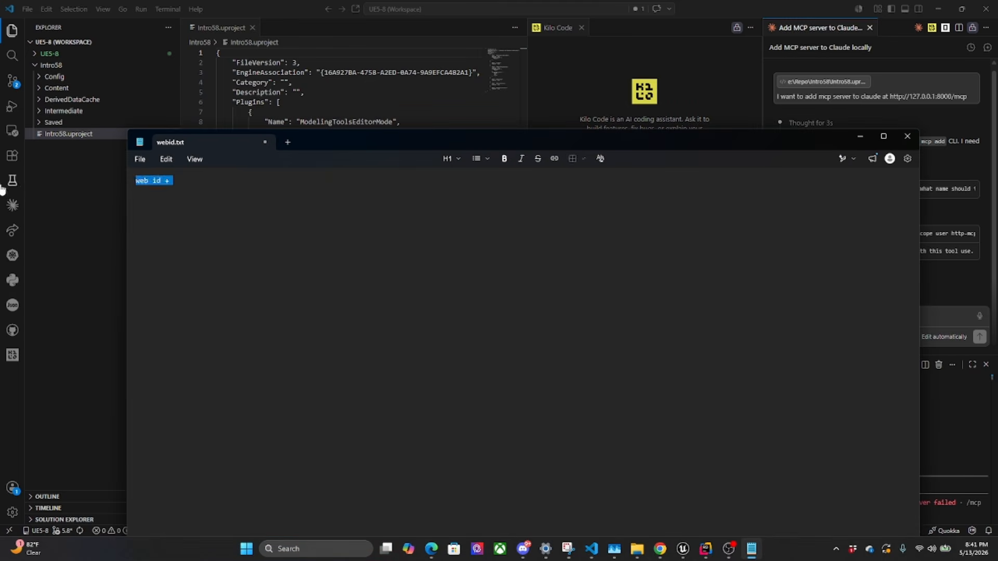
{"action": "type", "text": "claude mcp add --transport http --scope user http-mcp http://1"}
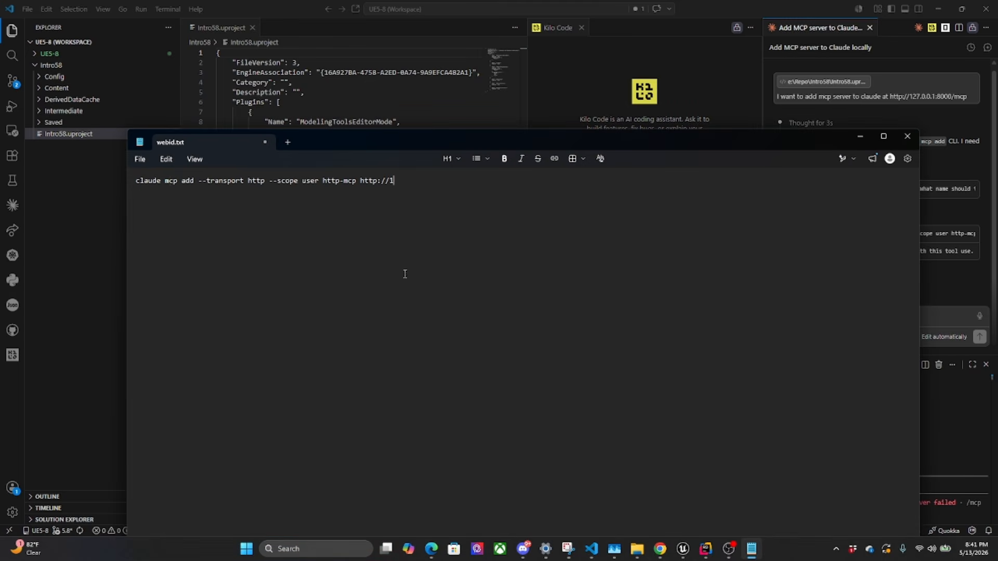
Change the server name in the Notepad command from http-mcp to unreal-preview
{"action": "double_click", "coordinate": [356, 184]}
{"action": "type", "text": "Unreal"}
{"action": "key", "text": "BackSpace"}
{"action": "key", "text": "BackSpace"}
{"action": "key", "text": "BackSpace"}
{"action": "key", "text": "BackSpace"}
{"action": "key", "text": "BackSpace"}
{"action": "key", "text": "BackSpace"}
{"action": "key", "text": "BackSpace"}
{"action": "type", "text": "unreal0preview"}
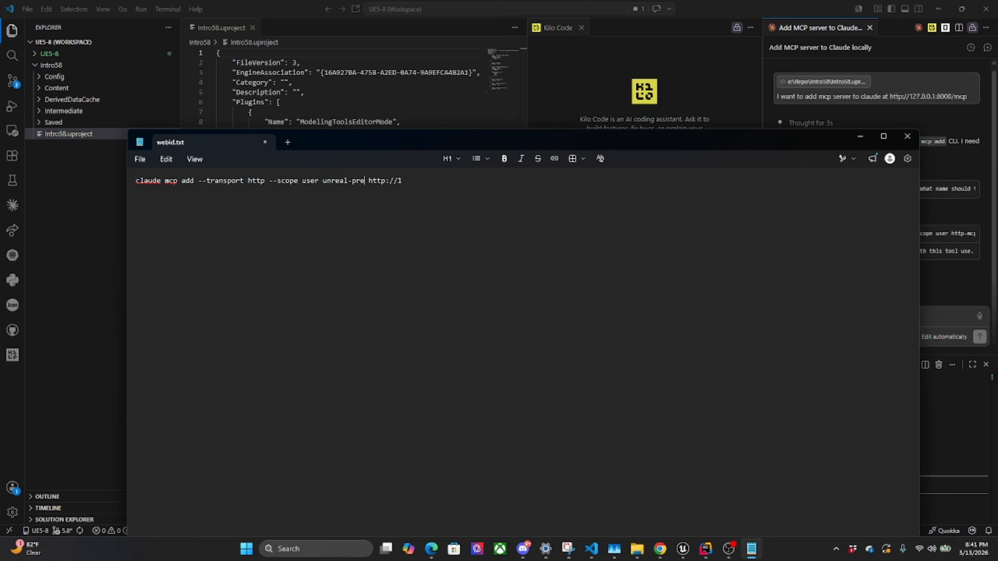
{"action": "left_click", "coordinate": [442, 186]}
{"action": "left_click", "coordinate": [438, 174]}
{"action": "type", "text": "27.0.0.1:8000/mc"}
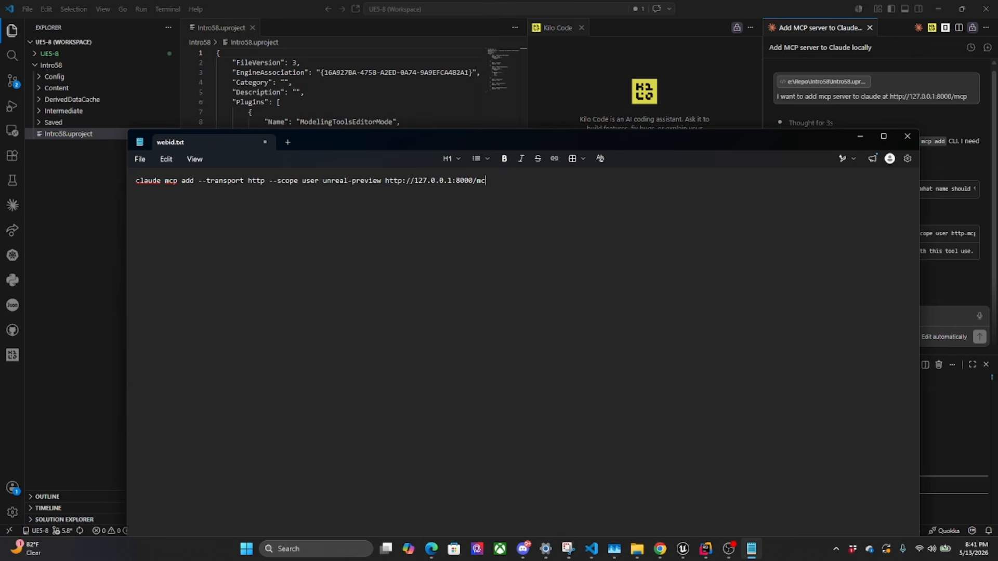
{"action": "type", "text": "p"}
Copy the edited unreal-preview command into the Claude prompt in Visual Studio Code's terminal, submit it and approve running it
{"action": "key", "text": "ctrl+a"}
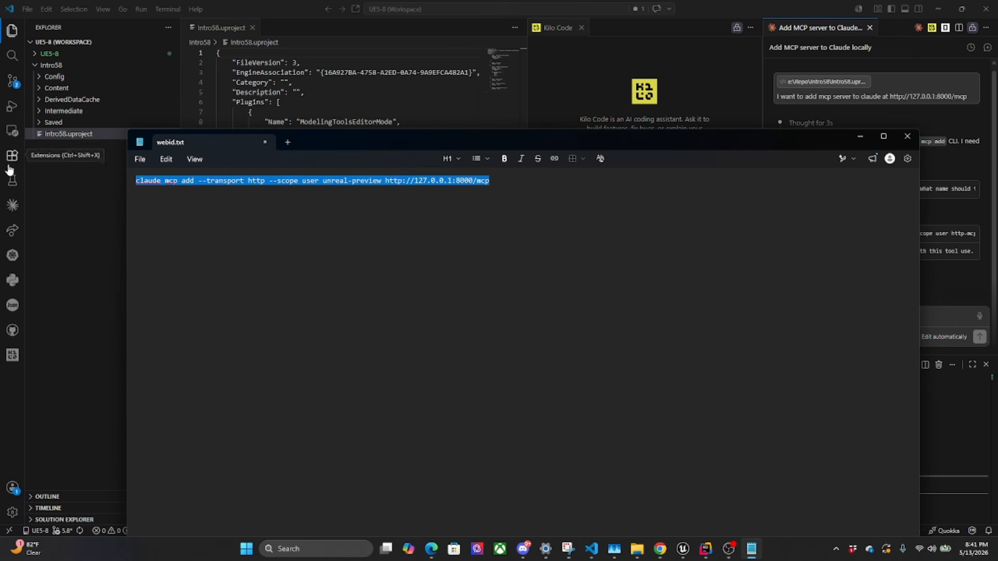
{"action": "right_click", "coordinate": [383, 179]}
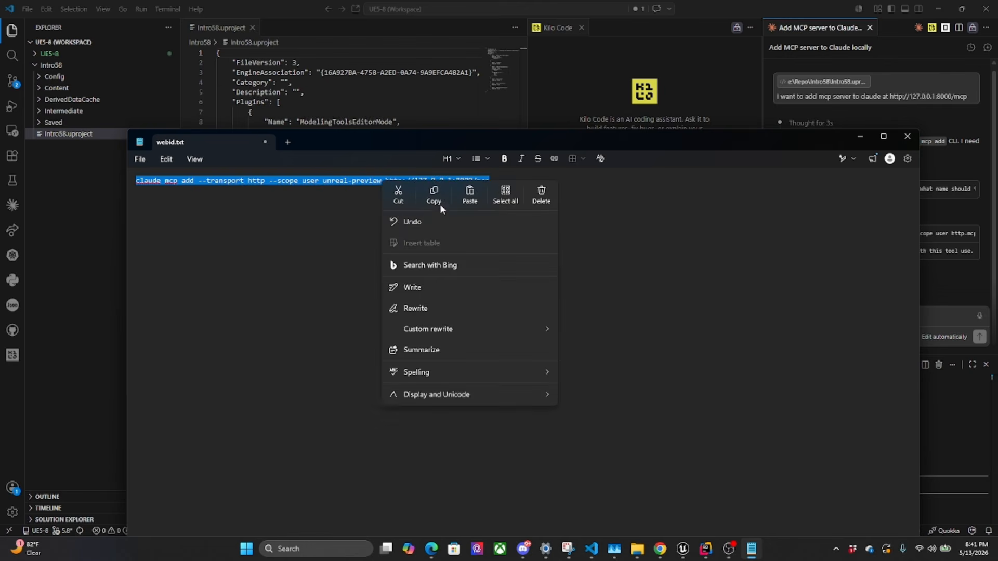
{"action": "left_click", "coordinate": [440, 204]}
{"action": "key", "text": "alt+Tab"}
{"action": "left_click", "coordinate": [233, 489]}
{"action": "key", "text": "ctrl+v"}
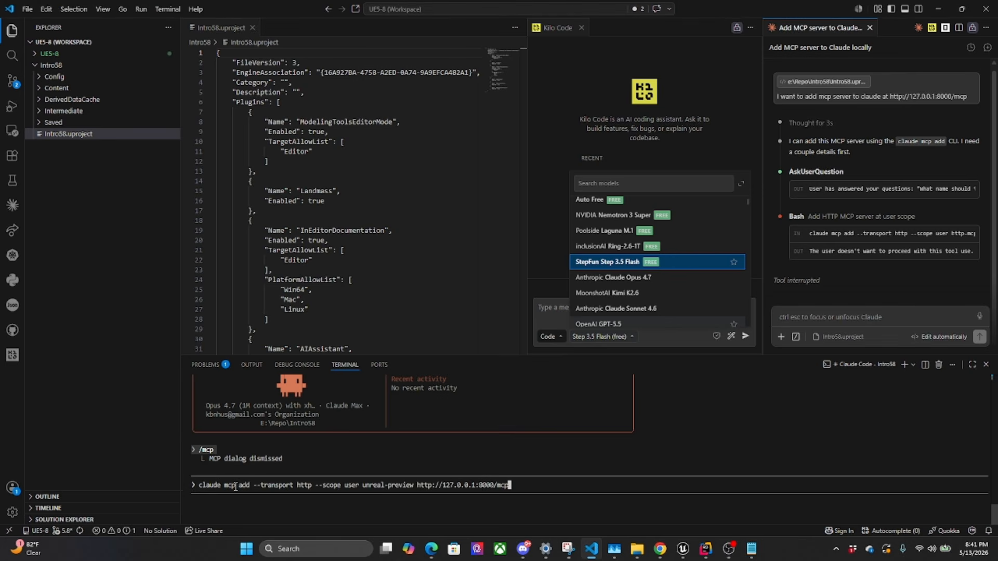
{"action": "key", "text": "Return"}
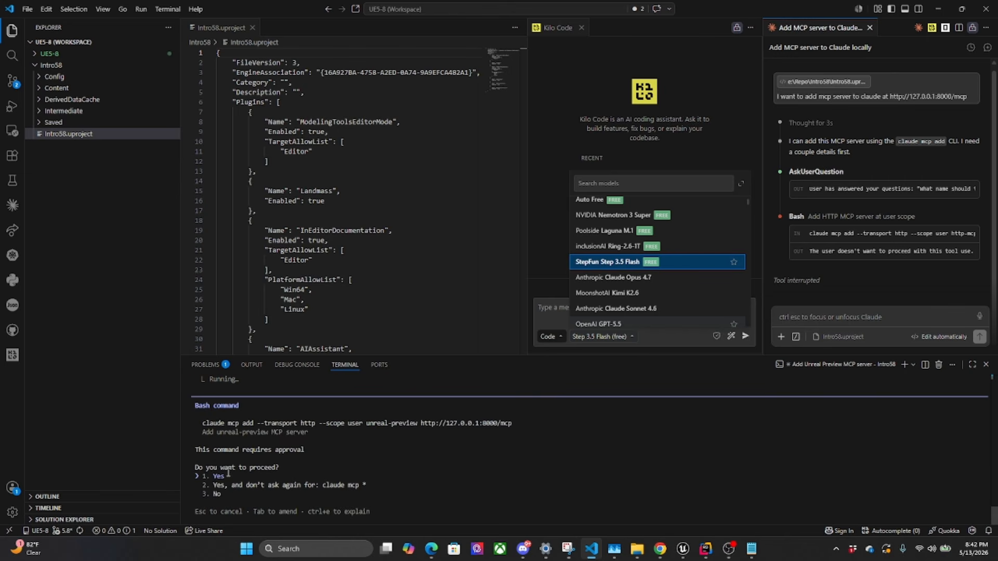
{"action": "key", "text": "Return"}
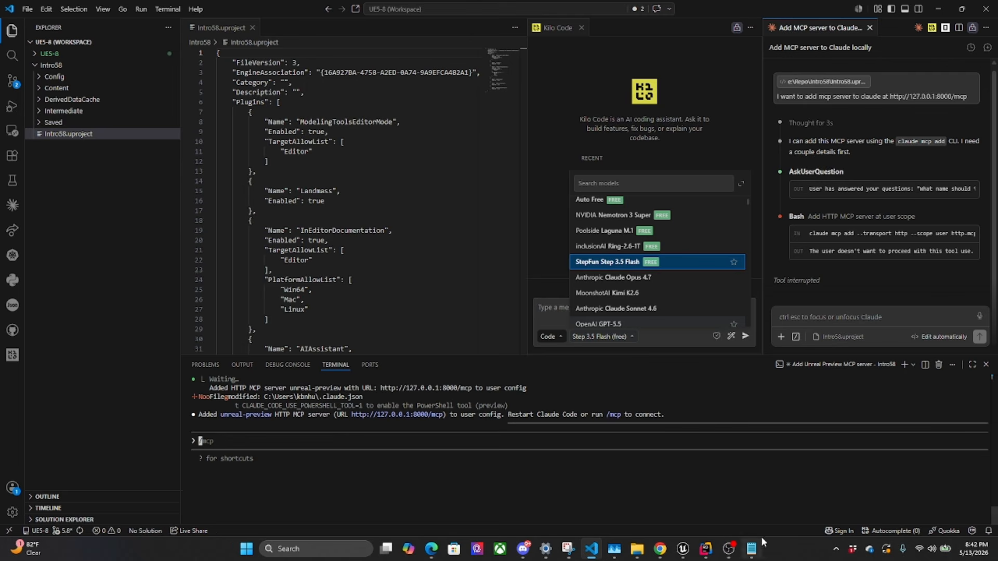
Switch to the Intro58 Unreal Editor window and minimize the Editor Preferences window
{"action": "mouse_move", "coordinate": [683, 546]}
{"action": "mouse_move", "coordinate": [698, 515]}
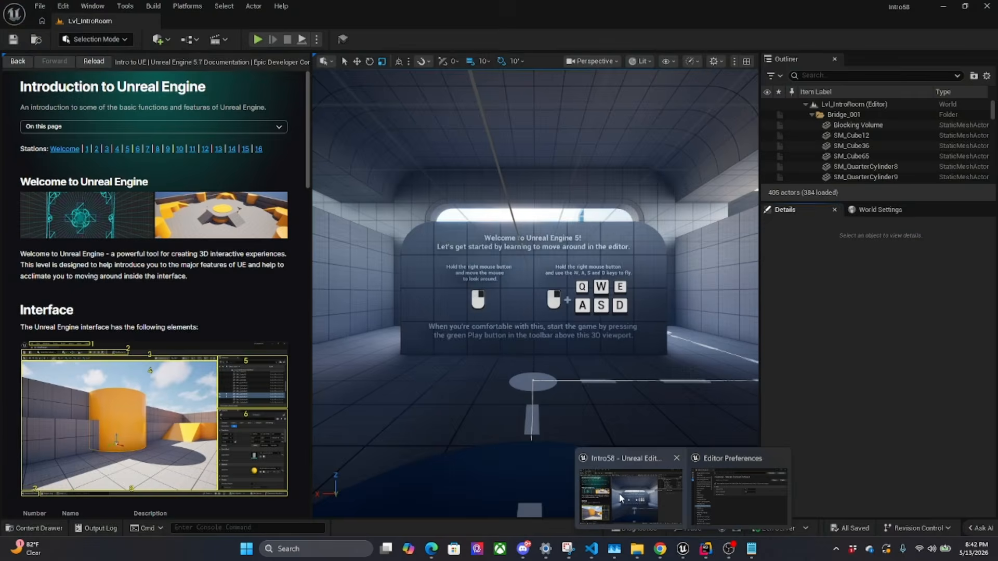
{"action": "left_click", "coordinate": [630, 497]}
{"action": "left_click", "coordinate": [704, 120]}
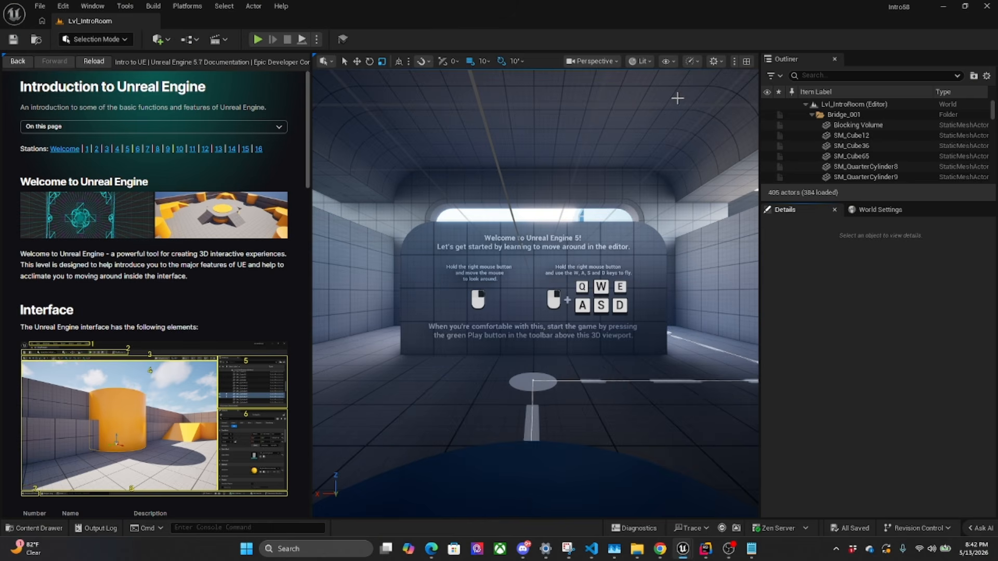
Switch to Visual Studio Code and ask Claude in the terminal "what lights are in our level?"
{"action": "scroll", "coordinate": [910, 149], "scroll_direction": "down", "scroll_amount": 5}
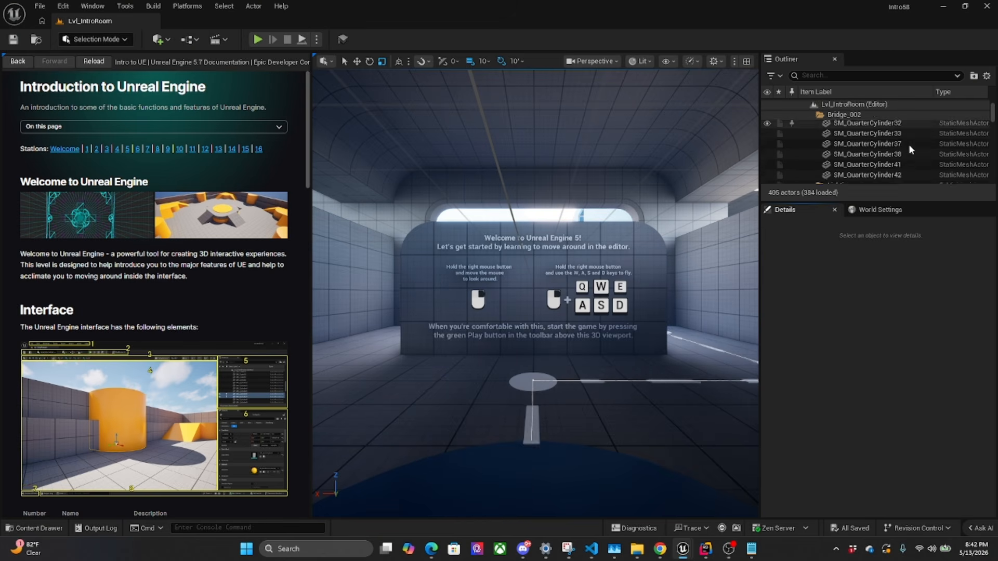
{"action": "scroll", "coordinate": [910, 150], "scroll_direction": "down", "scroll_amount": 3}
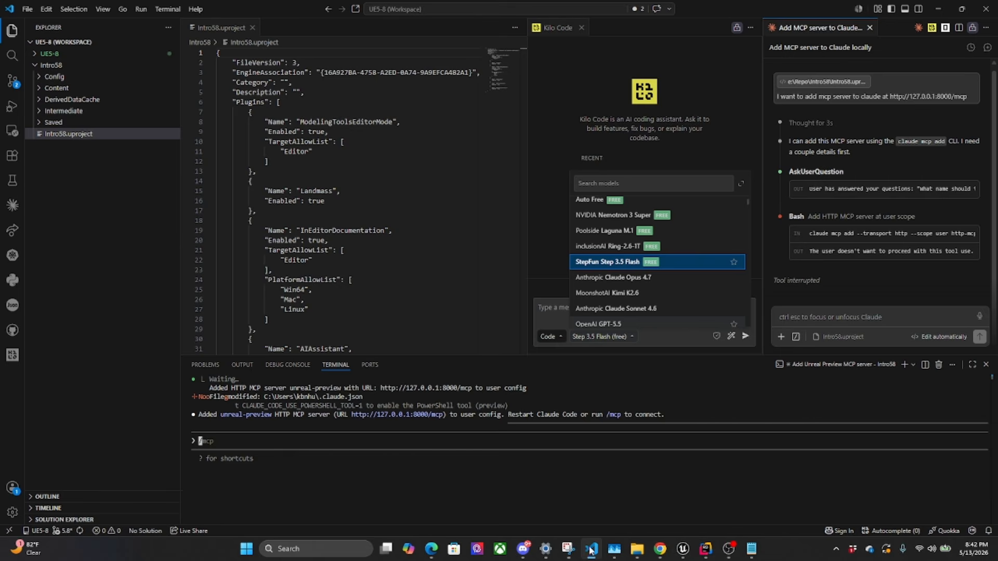
{"action": "left_click", "coordinate": [592, 549]}
{"action": "left_click", "coordinate": [271, 443]}
{"action": "type", "text": "what"}
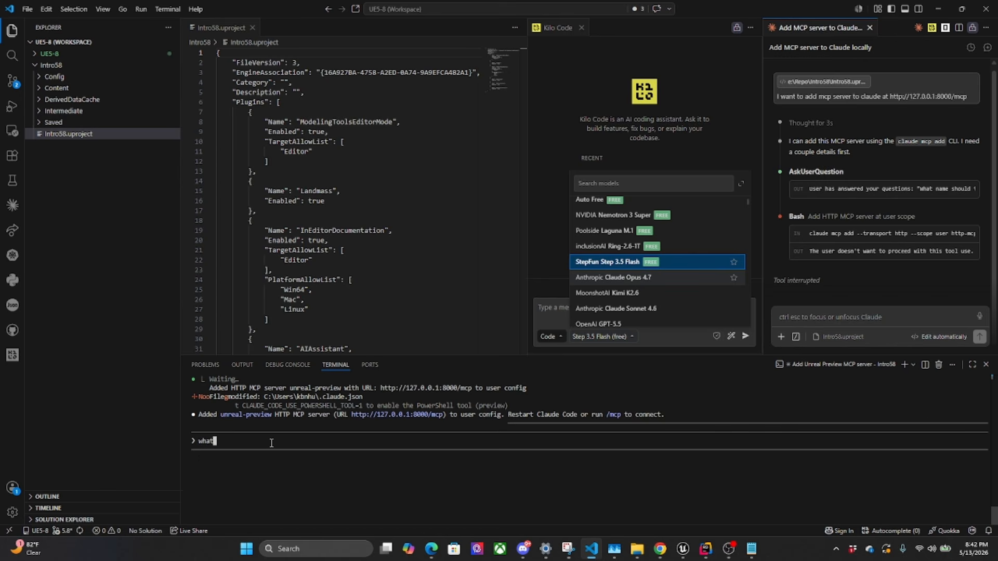
{"action": "type", "text": " lights are in c"}
{"action": "type", "text": "ur level?"}
{"action": "key", "text": "Return"}
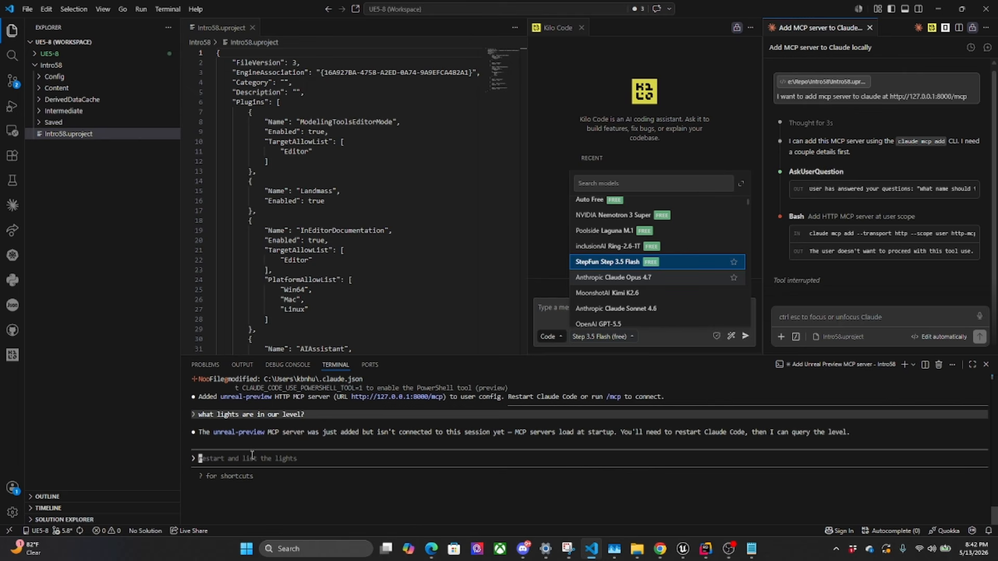
Quit the running Claude Code session and start Claude again in the same terminal with the claude command
{"action": "type", "text": "/quit"}
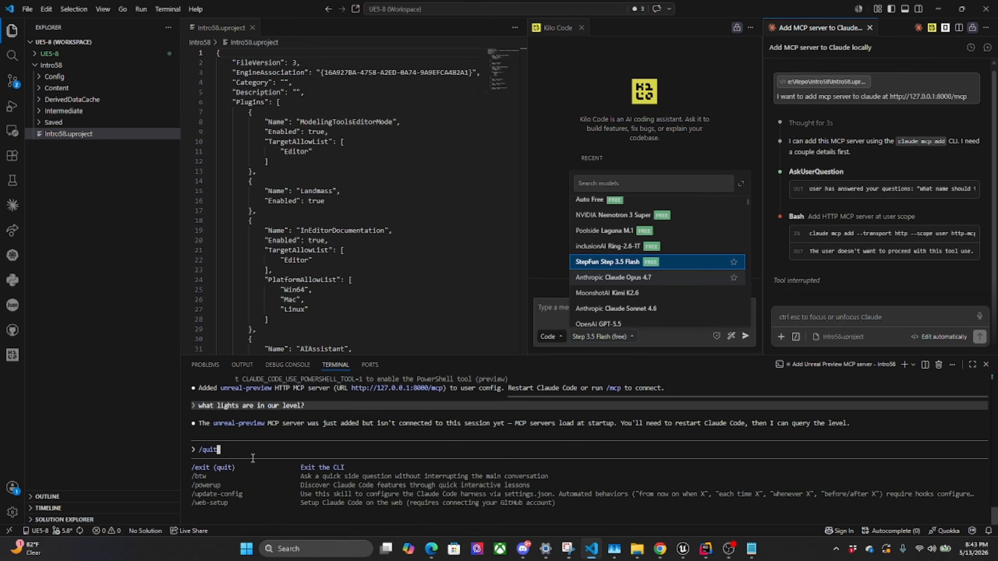
{"action": "key", "text": "Return"}
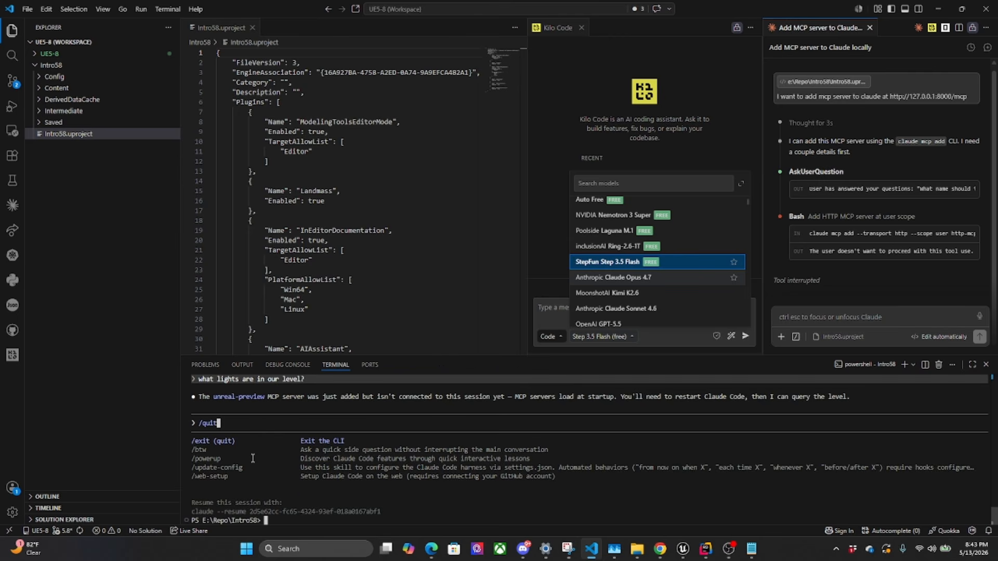
{"action": "type", "text": "claude"}
{"action": "key", "text": "Return"}
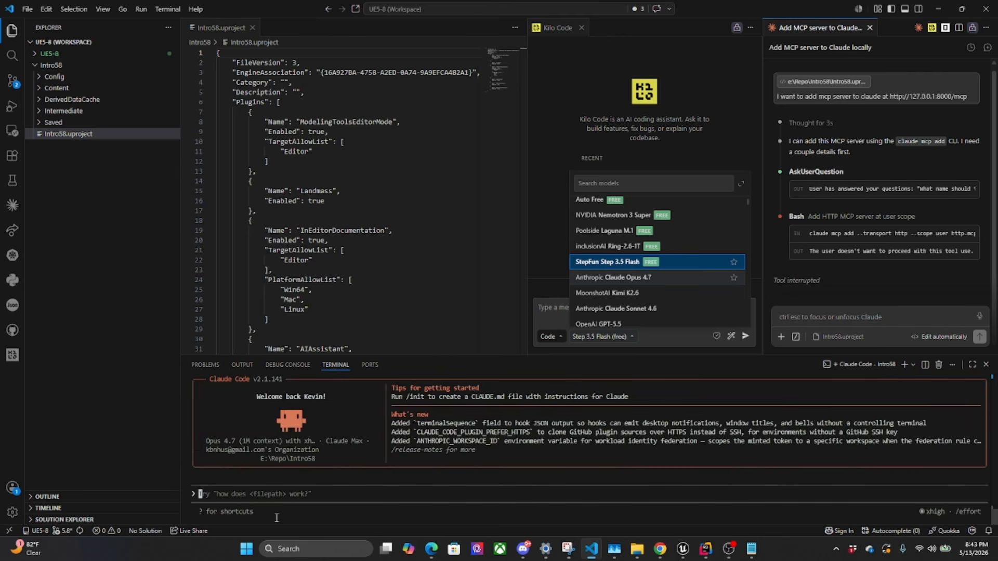
Open Task Manager, filter its processes by "cla" to check the running Claude instances, and minimize it
{"action": "right_click", "coordinate": [834, 547]}
{"action": "left_click", "coordinate": [879, 509]}
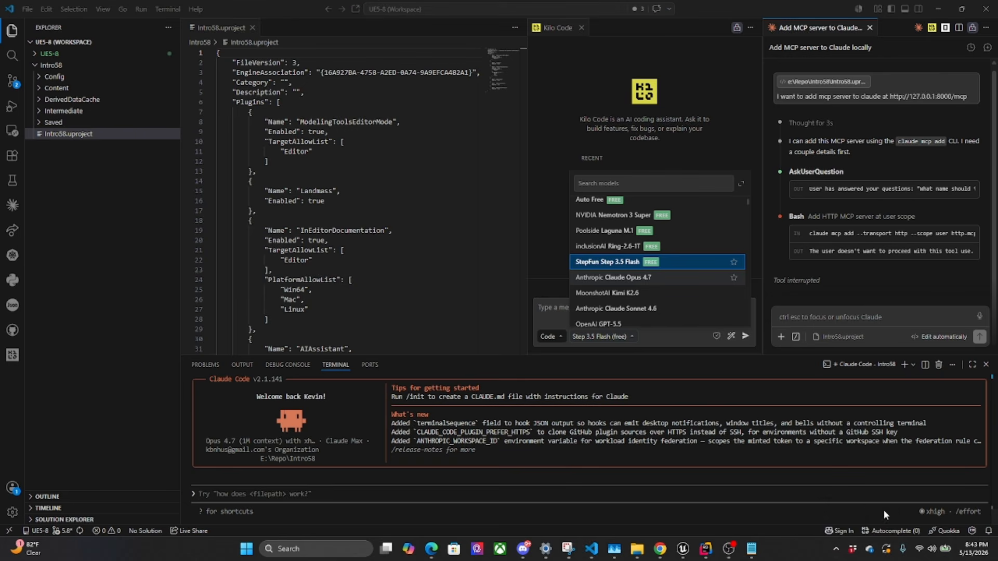
{"action": "left_click", "coordinate": [422, 211]}
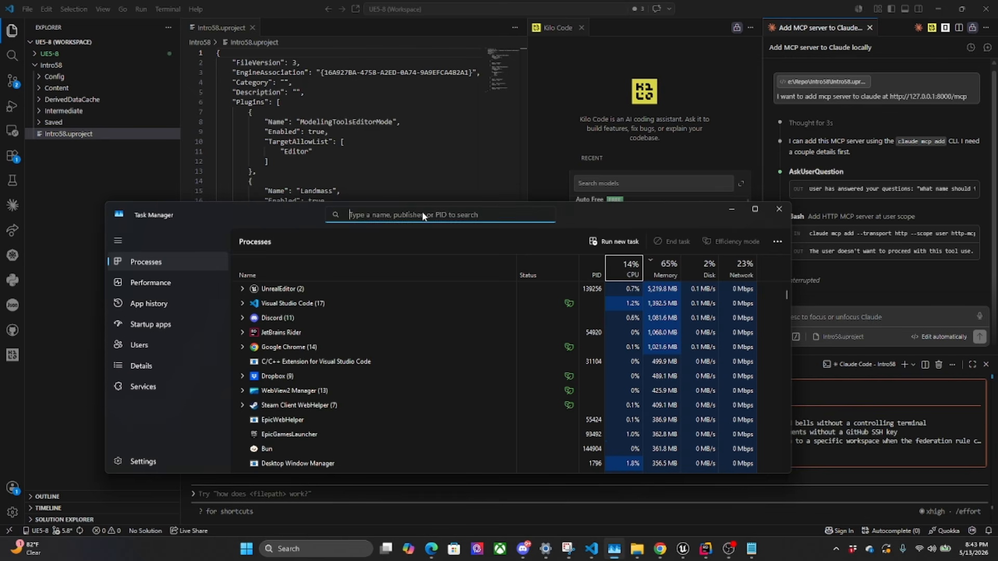
{"action": "type", "text": "cla"}
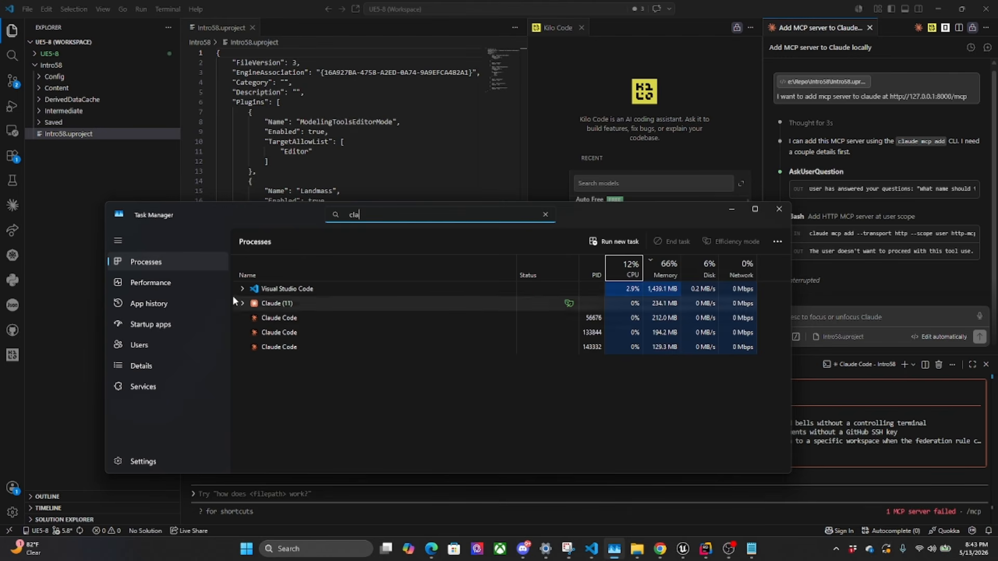
{"action": "left_click", "coordinate": [732, 209]}
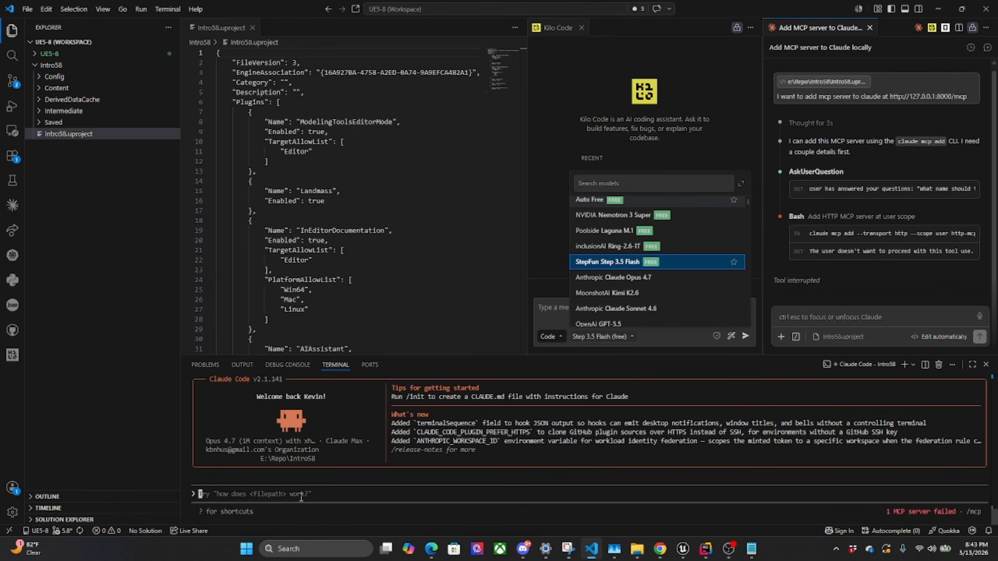
List Claude's MCP servers with /mcp and check the unreal-preview server's connection status
{"action": "type", "text": "/mcp"}
{"action": "key", "text": "Return"}
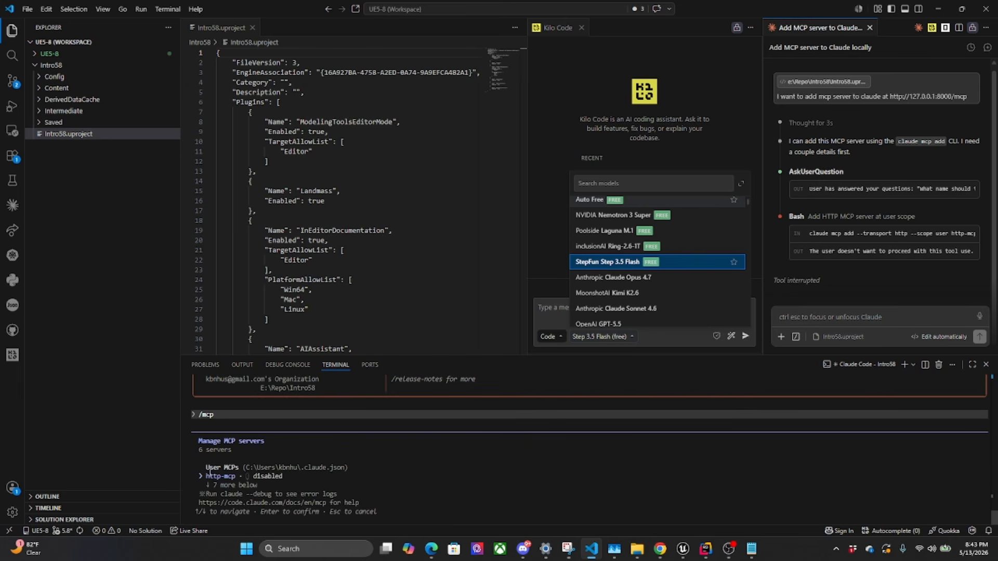
{"action": "key", "text": "Down"}
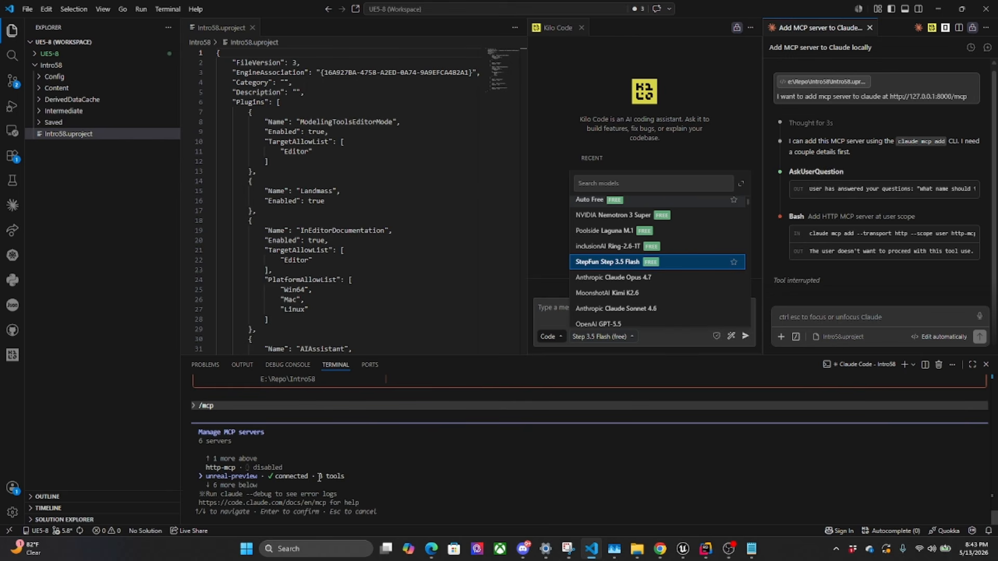
{"action": "triple_click", "coordinate": [339, 474]}
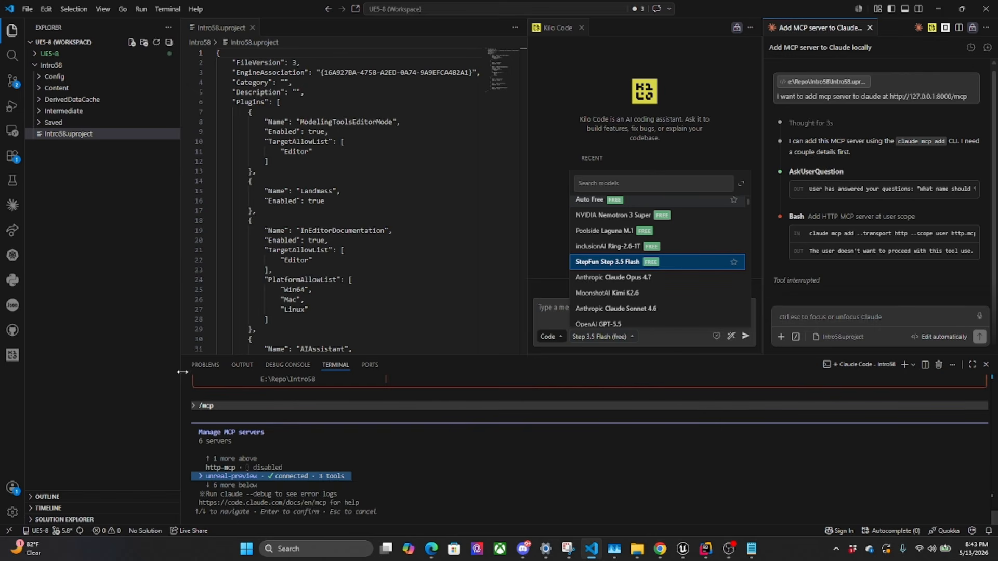
{"action": "left_click", "coordinate": [245, 404]}
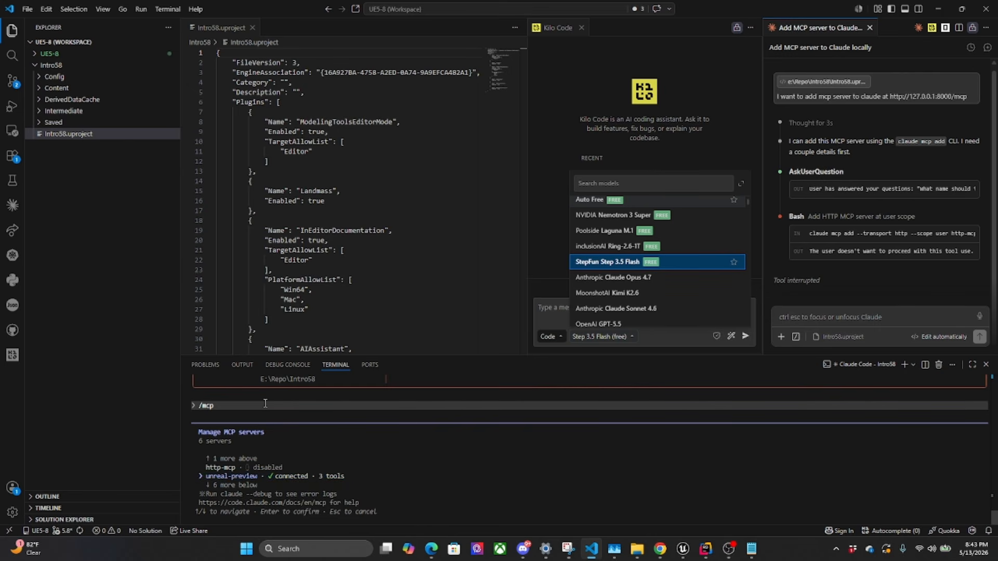
View the unreal-preview server's details and its list of tools, and dismiss the MCP dialog
{"action": "key", "text": "Return"}
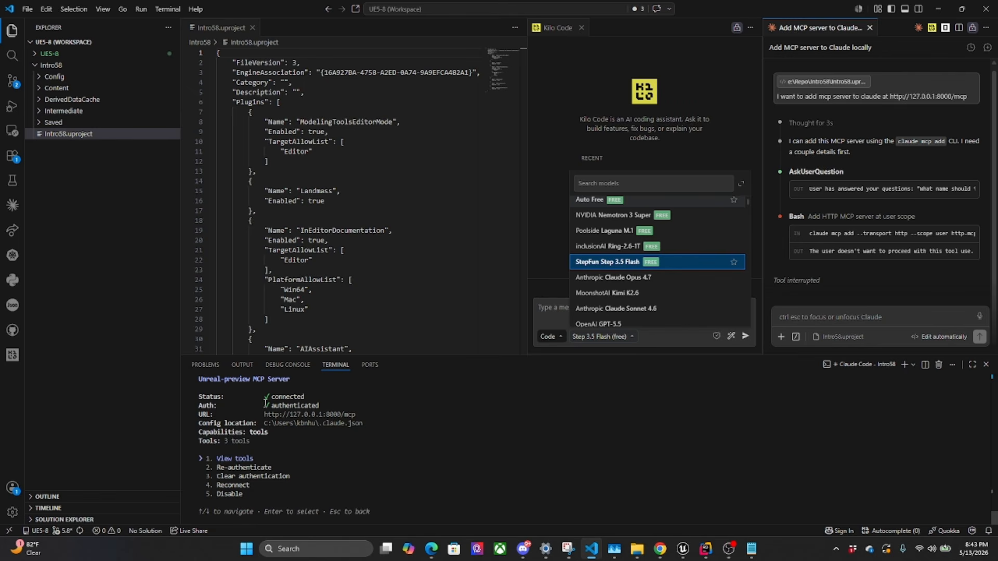
{"action": "key", "text": "Return"}
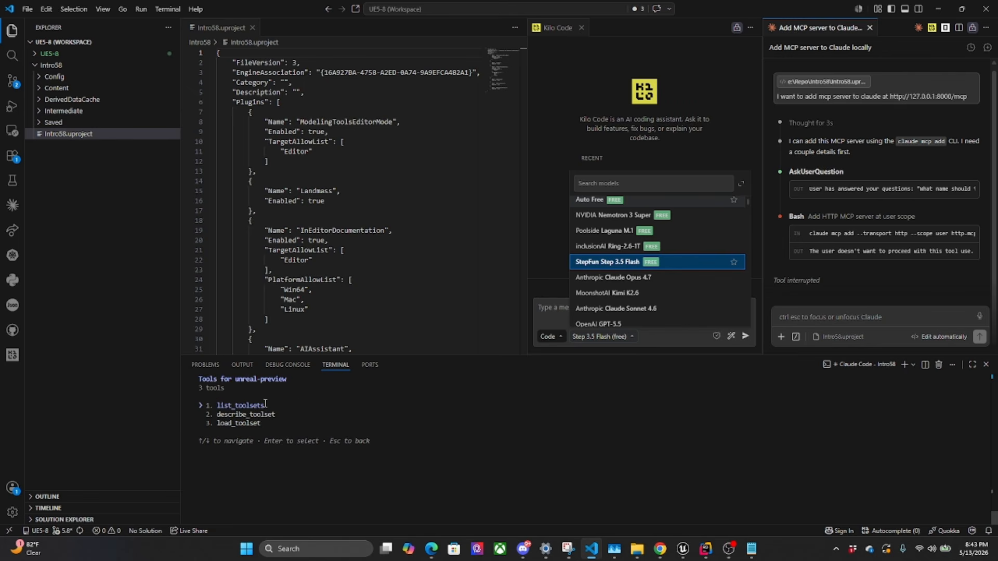
{"action": "key", "text": "Escape"}
{"action": "key", "text": "Escape"}
{"action": "key", "text": "Escape"}
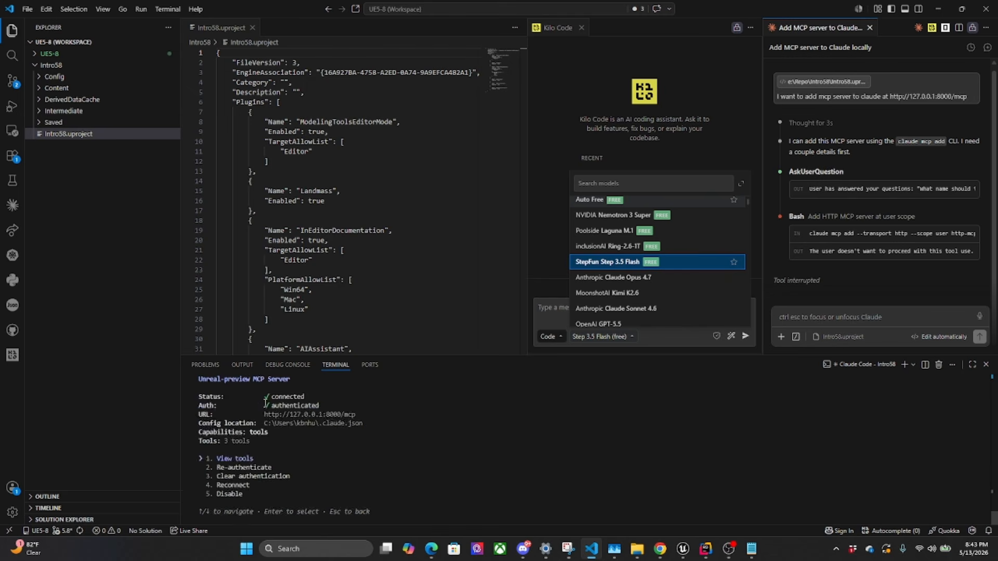
Ask the restarted Claude session "what lights are in our level?"
{"action": "type", "text": "wha"}
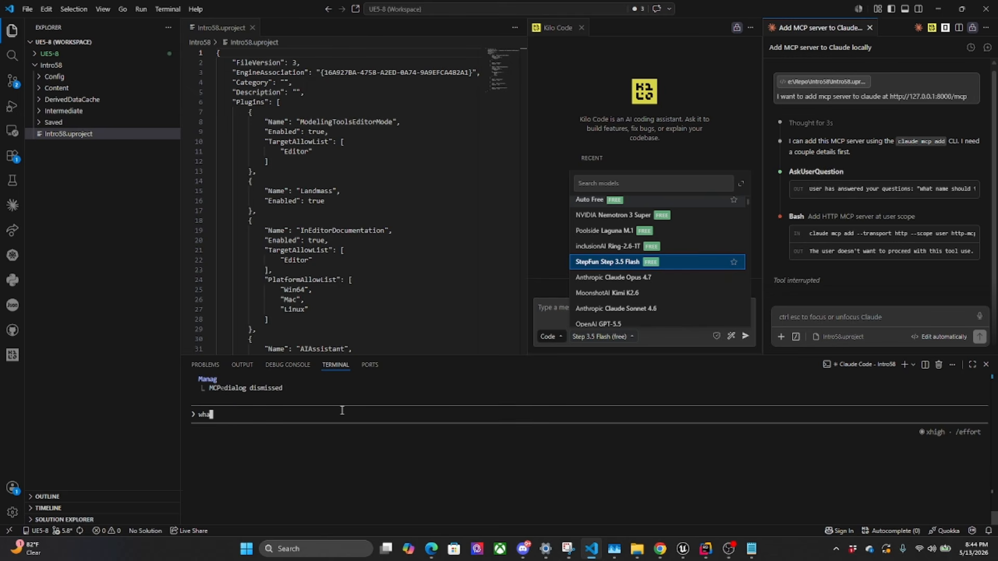
{"action": "type", "text": "t lights are in our level?"}
{"action": "key", "text": "Return"}
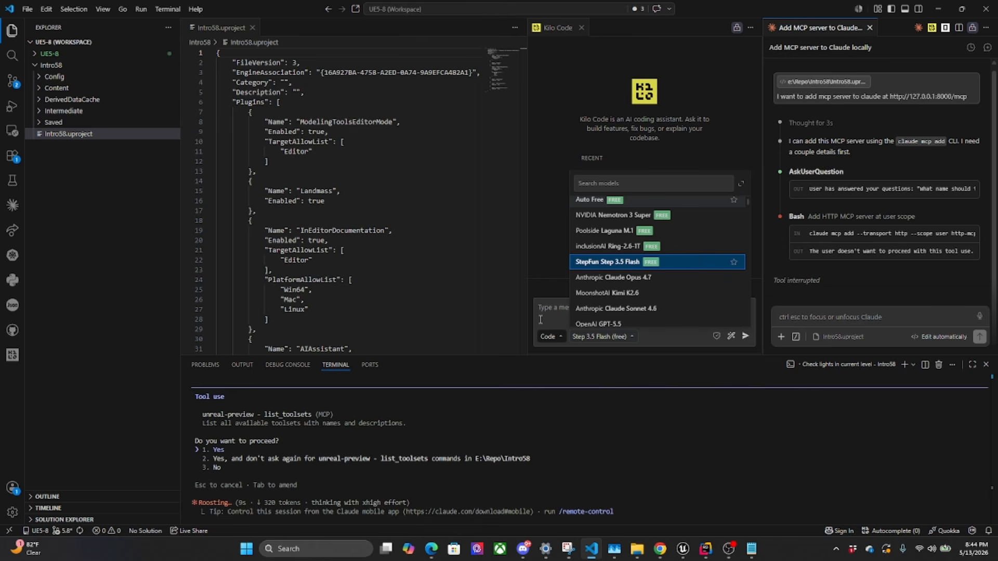
Allow unreal-preview's list_toolsets and load_toolset commands in E:\Repo\Intro58 without being asked again
{"action": "key", "text": "Down"}
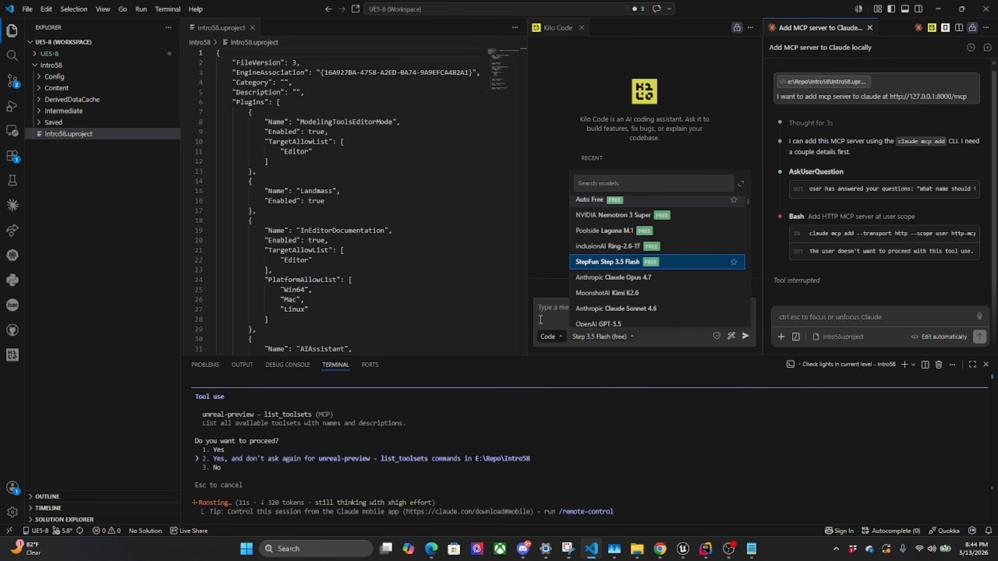
{"action": "key", "text": "Return"}
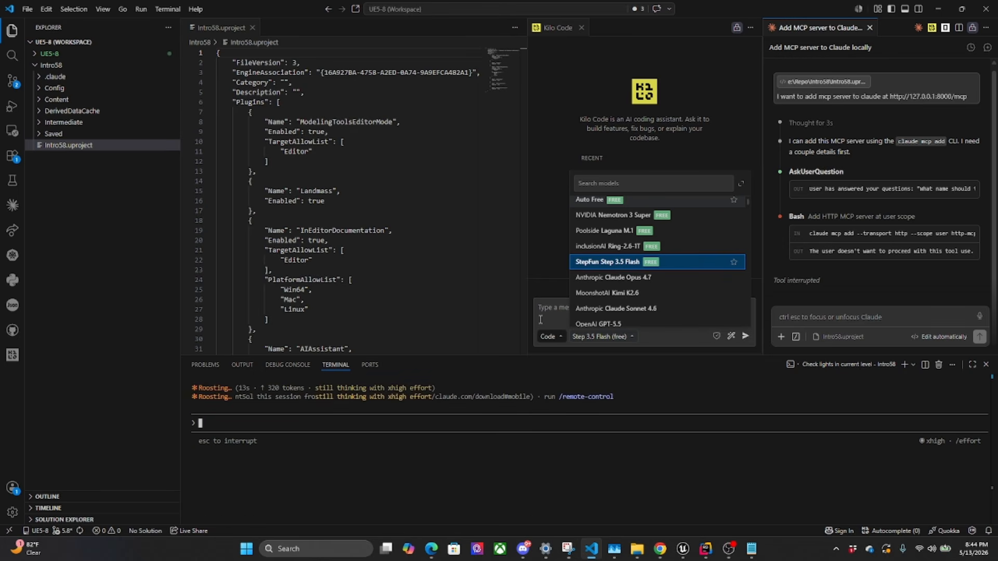
{"action": "key", "text": "Down"}
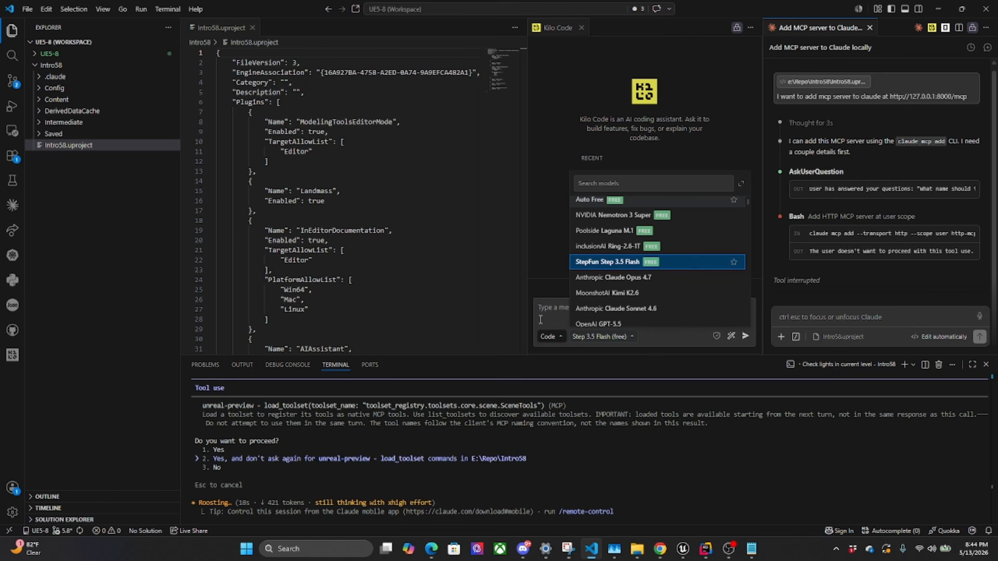
{"action": "key", "text": "Return"}
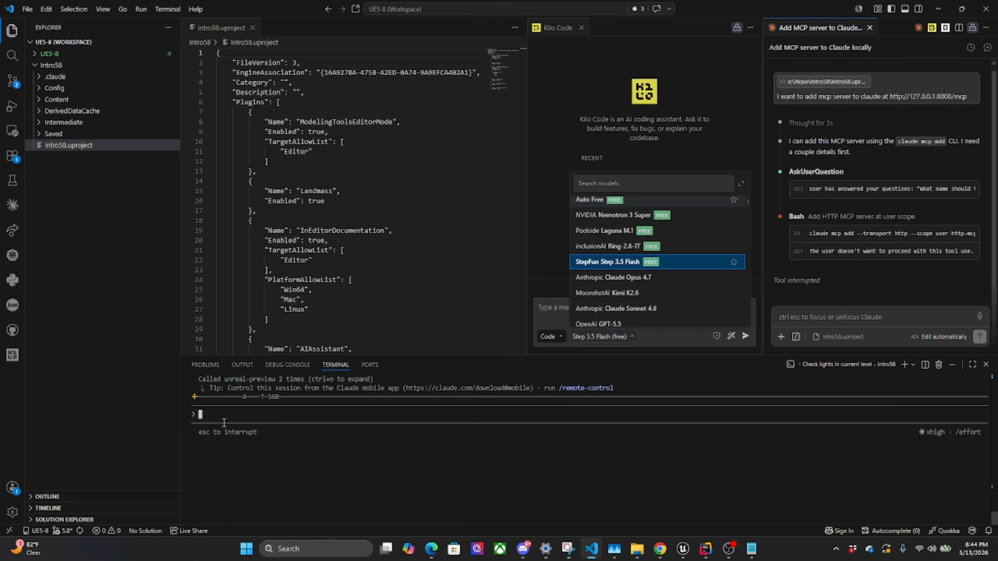
Show the Claude panel's permission modes, and allow the terminal session's SceneTools.find_actors commands in E:\Repo\Intro58 without being asked again
{"action": "left_click", "coordinate": [958, 338]}
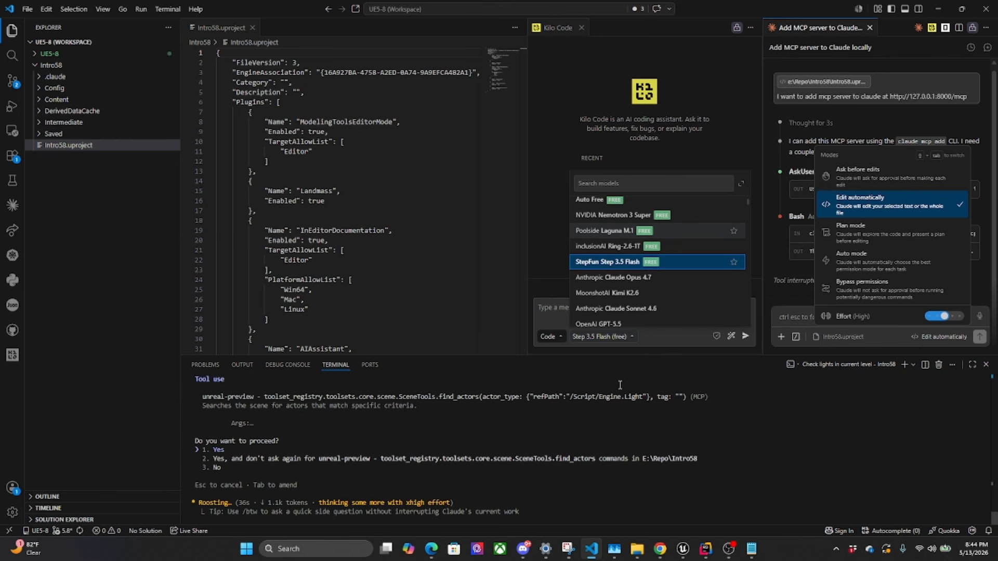
{"action": "key", "text": "Down"}
{"action": "key", "text": "Return"}
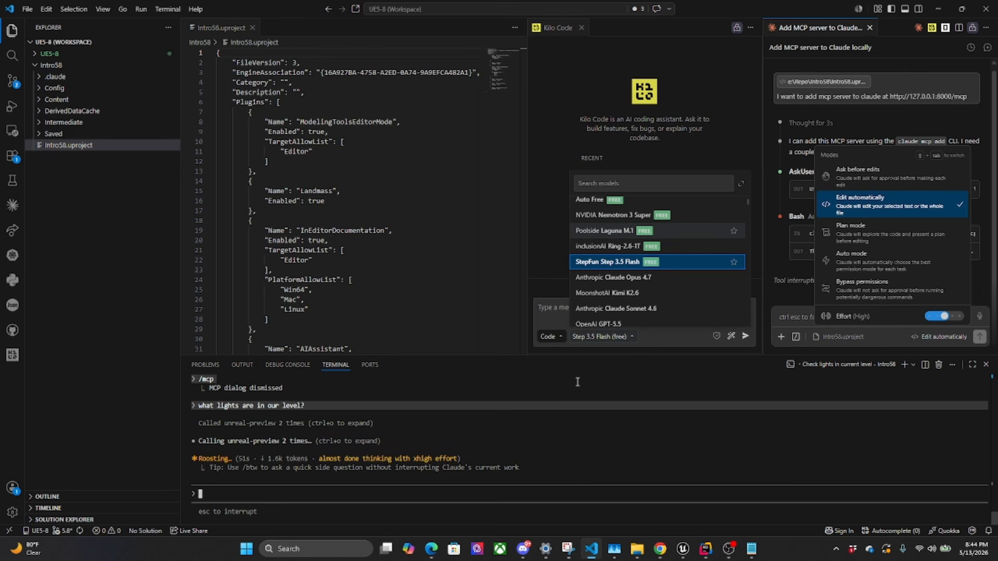
Examine the directional, sky and Blueprint lights named in Claude's terminal reply for Lvl_IntroRoom
{"action": "right_click", "coordinate": [578, 378]}
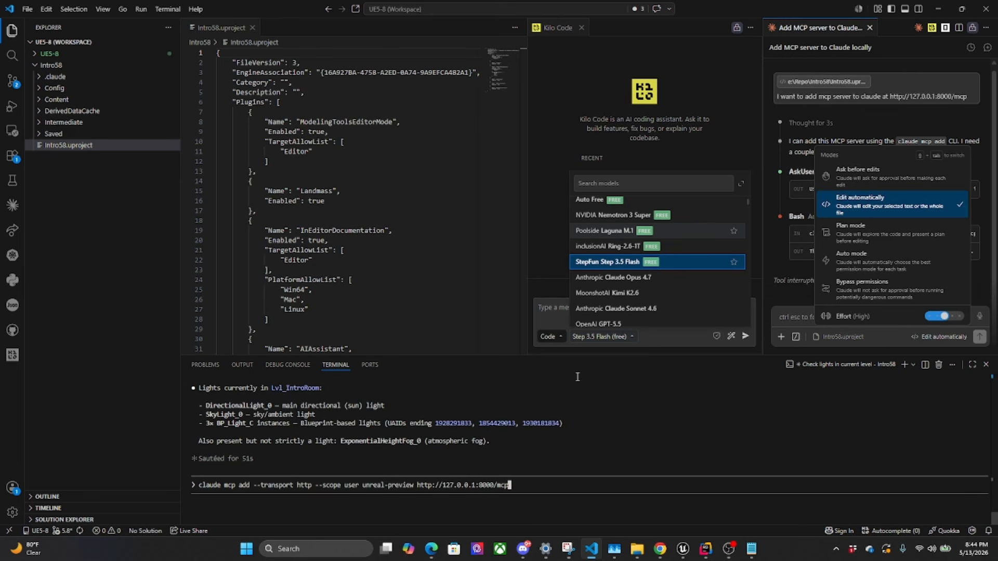
{"action": "double_click", "coordinate": [226, 406]}
{"action": "double_click", "coordinate": [225, 415]}
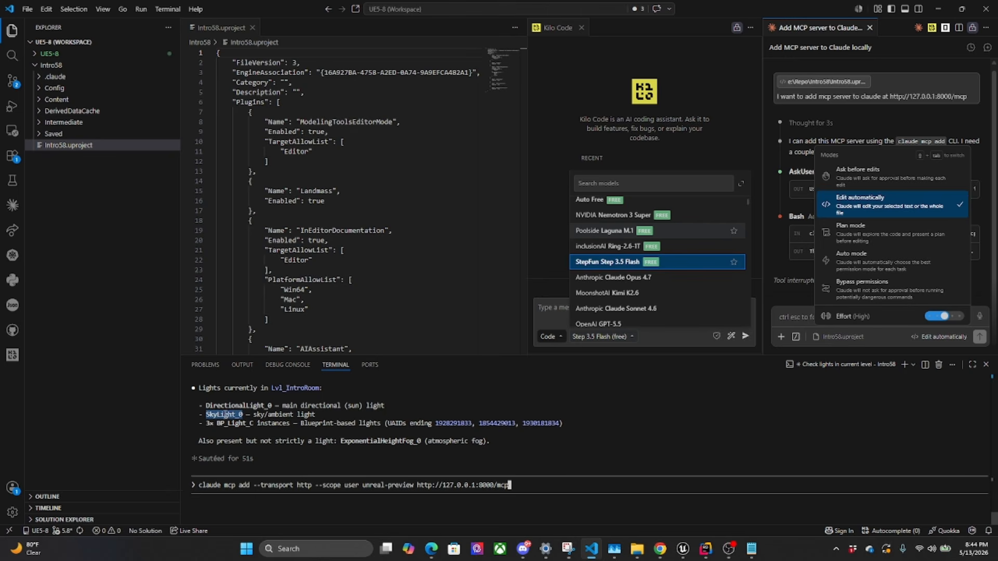
{"action": "double_click", "coordinate": [237, 423]}
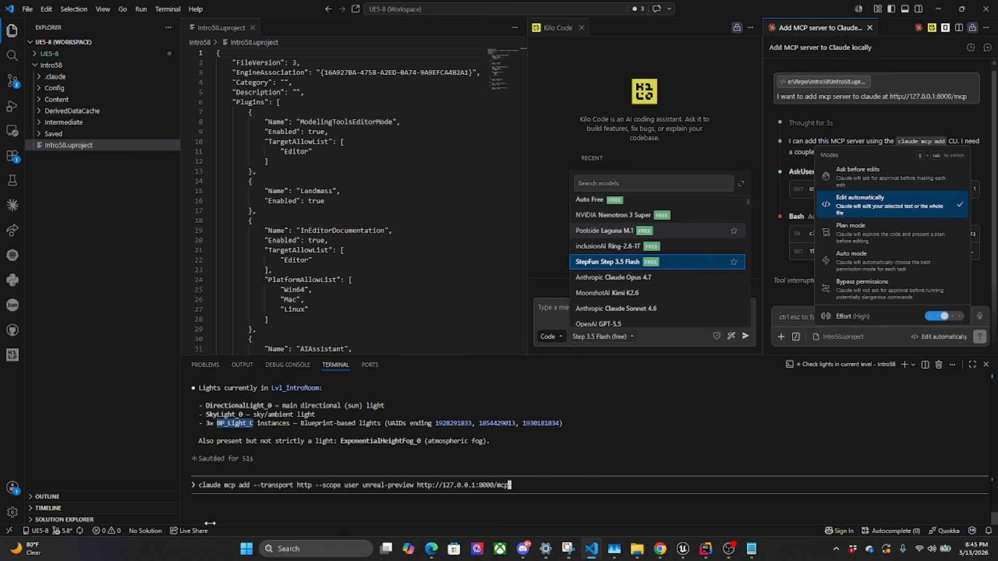
Switch to the Intro58 Unreal Editor, search the Outliner for "light", select the matching actors and clear the search
{"action": "mouse_move", "coordinate": [683, 549]}
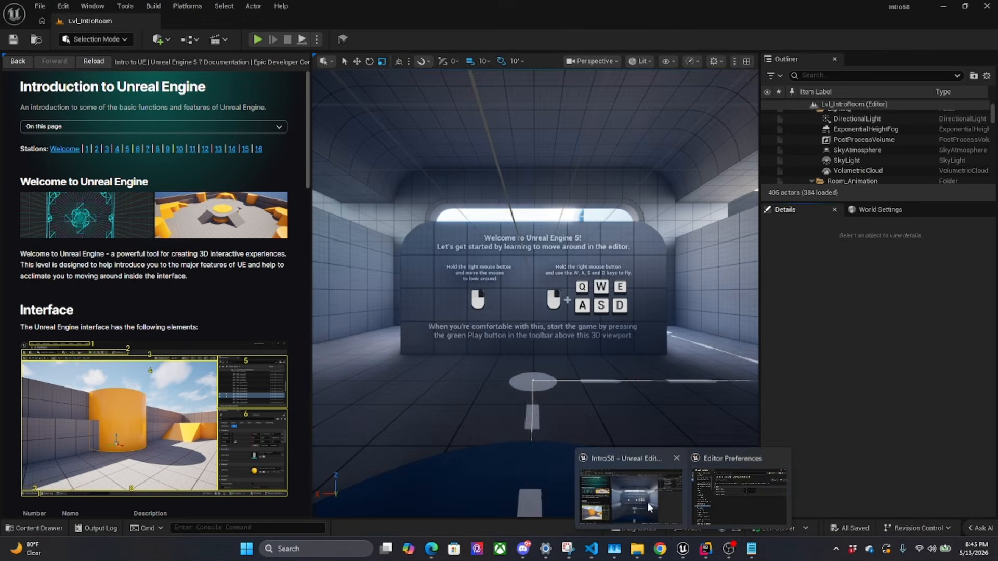
{"action": "left_click", "coordinate": [628, 492]}
{"action": "left_click", "coordinate": [882, 76]}
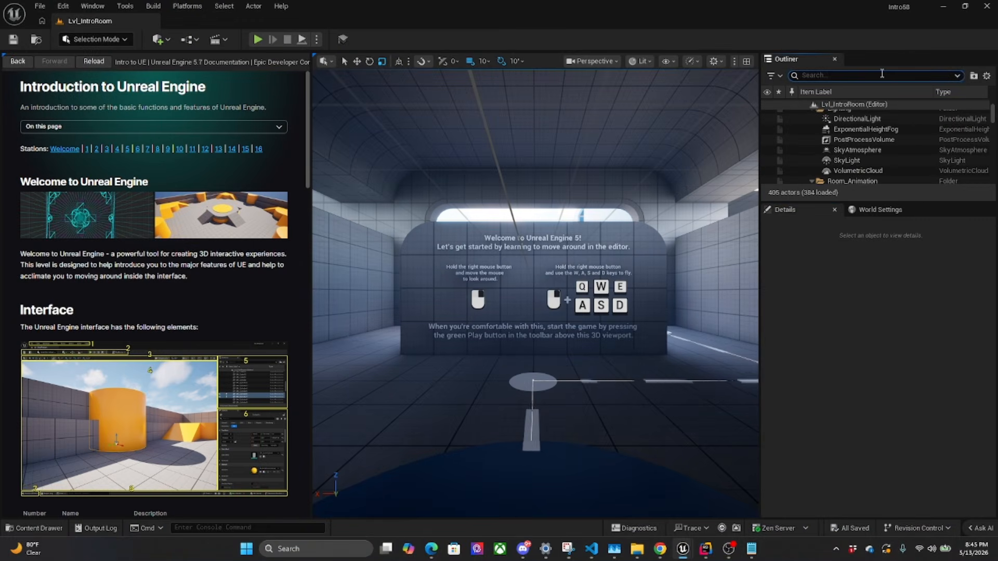
{"action": "type", "text": "light"}
{"action": "key", "text": "Return"}
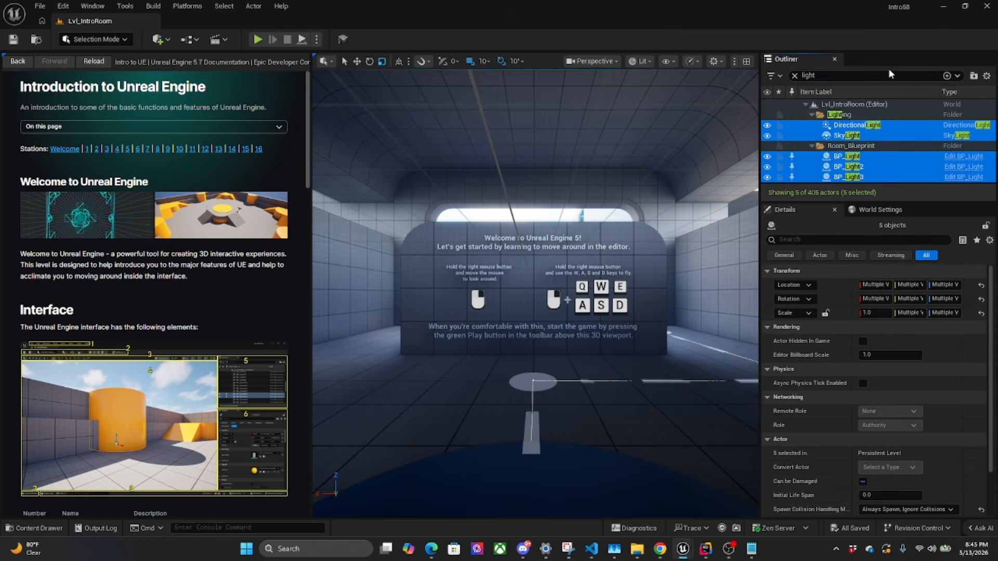
{"action": "left_click", "coordinate": [794, 75]}
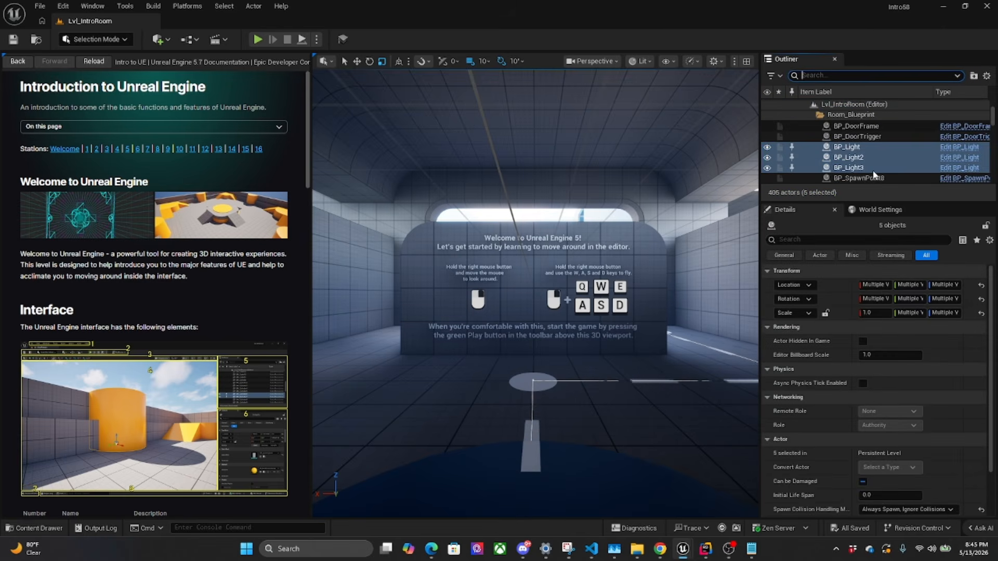
Check the Model Context Protocol server settings in the Editor Preferences window and minimize it
{"action": "mouse_move", "coordinate": [682, 549]}
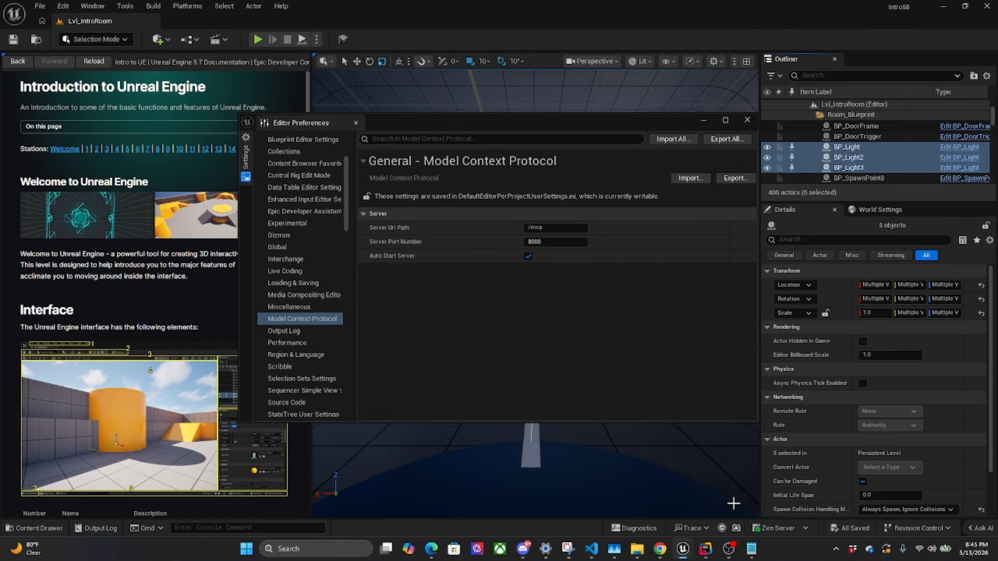
{"action": "left_click", "coordinate": [705, 122]}
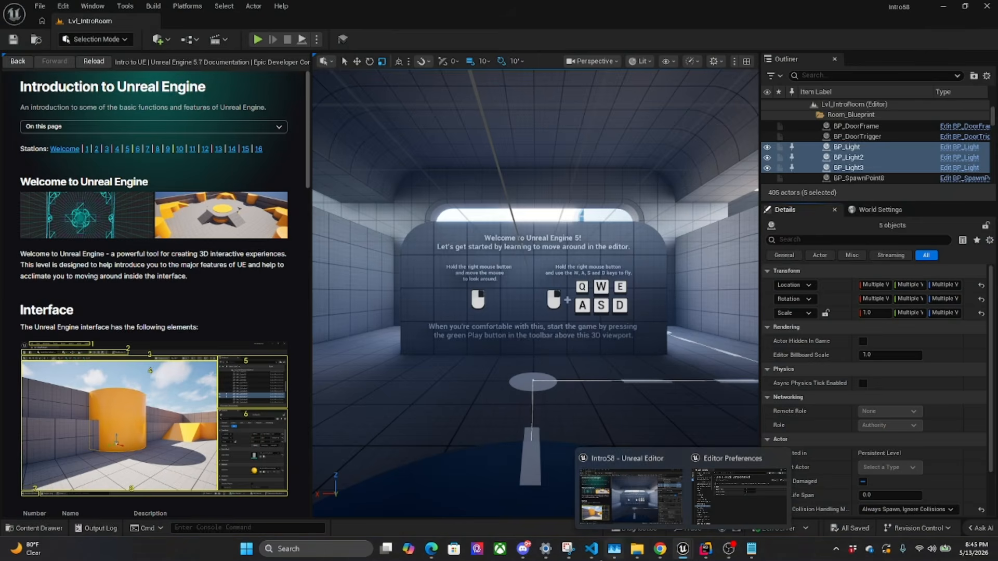
Switch to Visual Studio Code, clear the terminal prompt and ask Claude "can you add a red light to our level and focus on it?"
{"action": "left_click", "coordinate": [592, 549]}
{"action": "key", "text": "BackSpace"}
{"action": "key", "text": "BackSpace"}
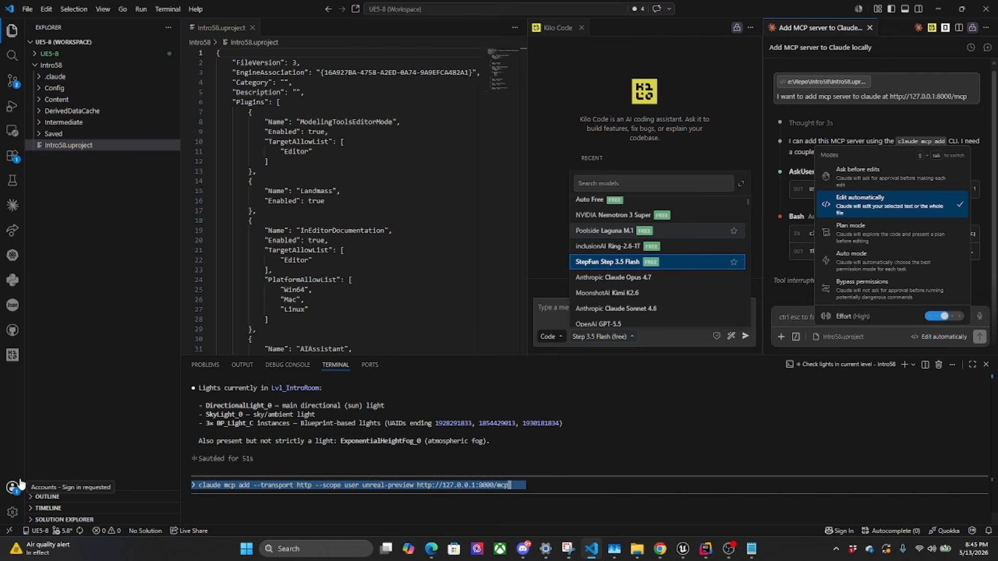
{"action": "key", "text": "BackSpace"}
{"action": "key", "text": "BackSpace"}
{"action": "key", "text": "BackSpace"}
{"action": "key", "text": "BackSpace"}
{"action": "key", "text": "BackSpace"}
{"action": "key", "text": "BackSpace"}
{"action": "key", "text": "BackSpace"}
{"action": "key", "text": "BackSpace"}
{"action": "key", "text": "BackSpace"}
{"action": "key", "text": "BackSpace"}
{"action": "key", "text": "BackSpace"}
{"action": "key", "text": "BackSpace"}
{"action": "key", "text": "BackSpace"}
{"action": "key", "text": "BackSpace"}
{"action": "key", "text": "BackSpace"}
{"action": "key", "text": "BackSpace"}
{"action": "key", "text": "BackSpace"}
{"action": "key", "text": "BackSpace"}
{"action": "key", "text": "BackSpace"}
{"action": "key", "text": "BackSpace"}
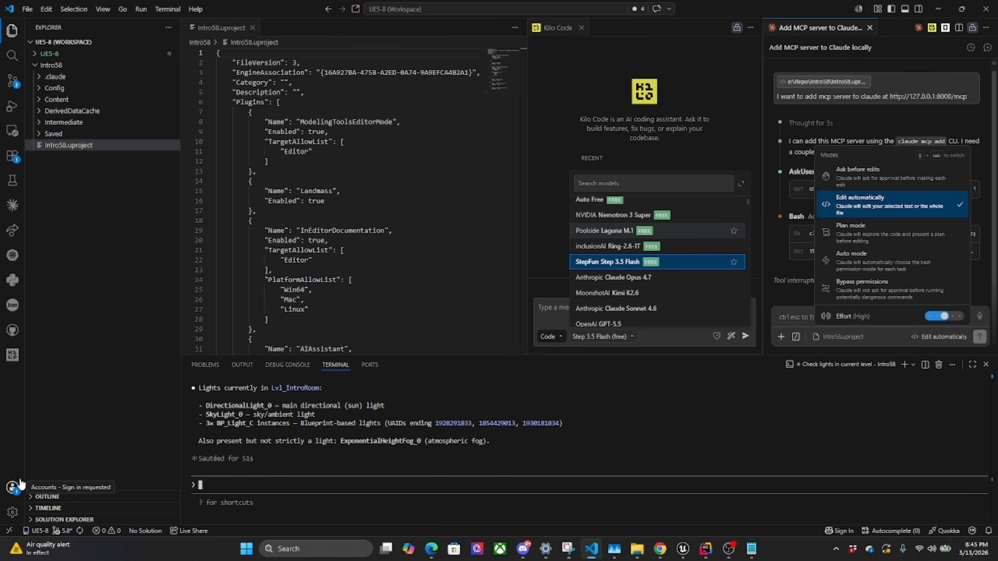
{"action": "type", "text": "can you add a "}
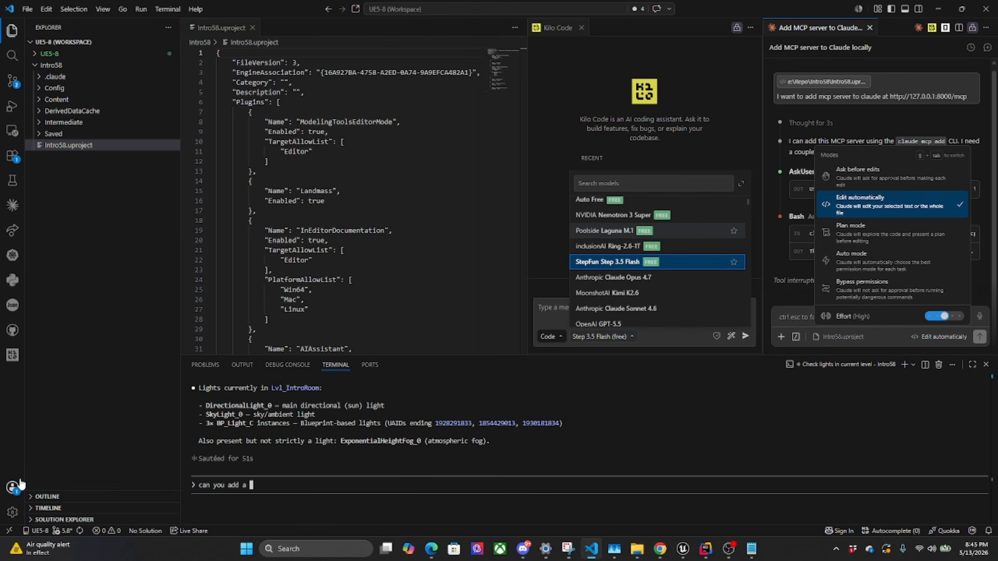
{"action": "type", "text": "red light to our level and focus on it?"}
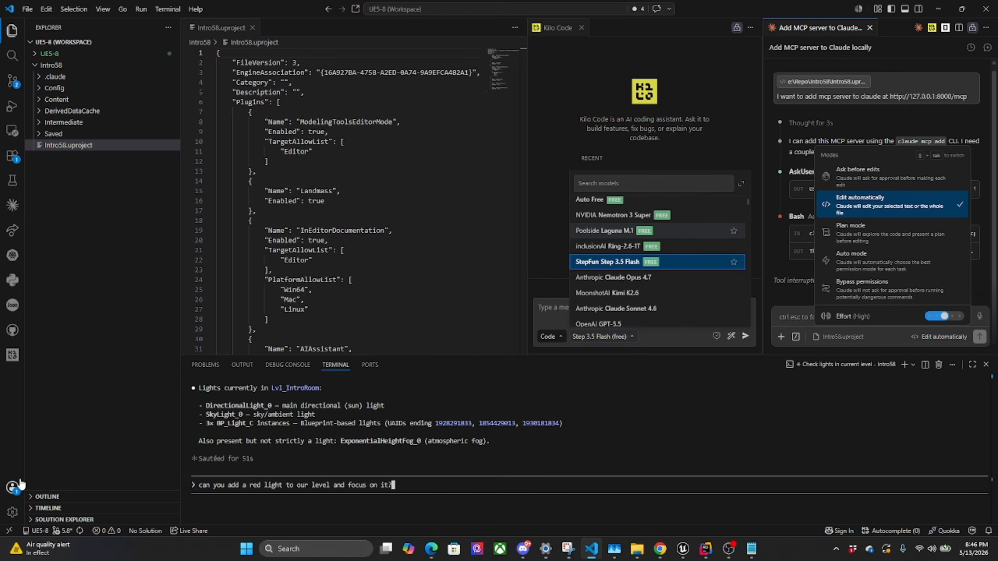
{"action": "key", "text": "Return"}
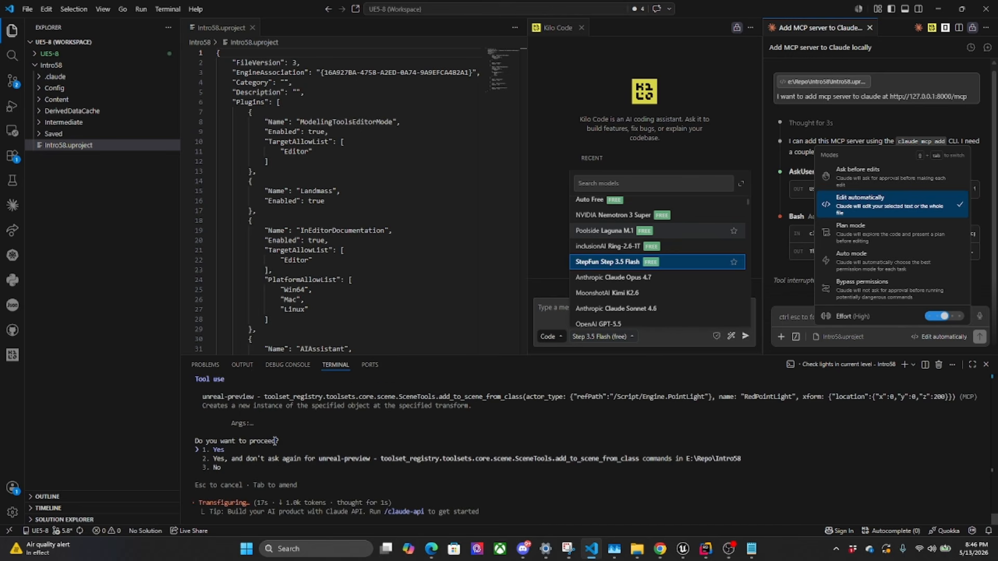
Allow add_to_scene_from_class and ObjectTools.list_properties in E:\Repo\Intro58 without being asked again, and approve FocusOnActors once
{"action": "key", "text": "Down"}
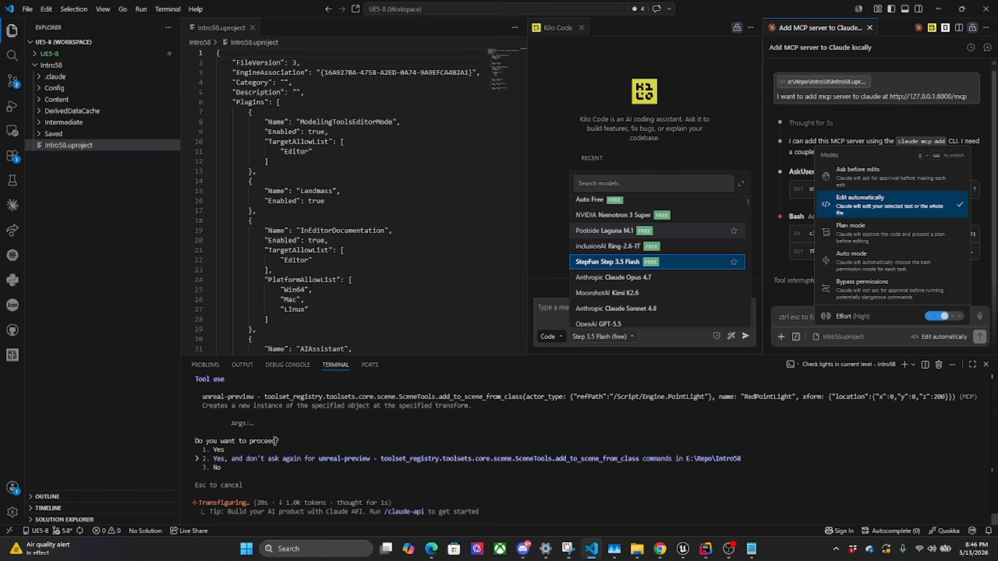
{"action": "key", "text": "Return"}
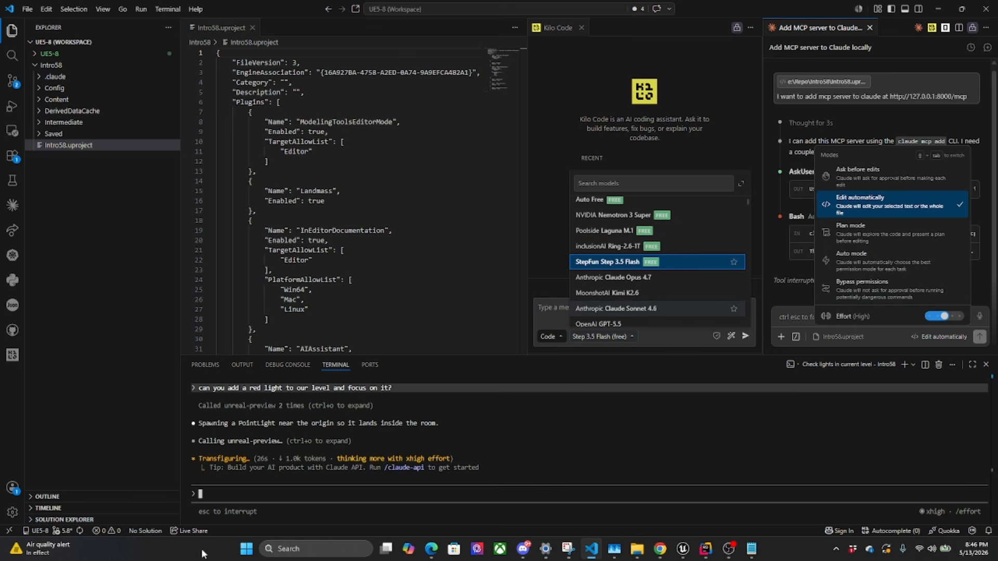
{"action": "key", "text": "Down"}
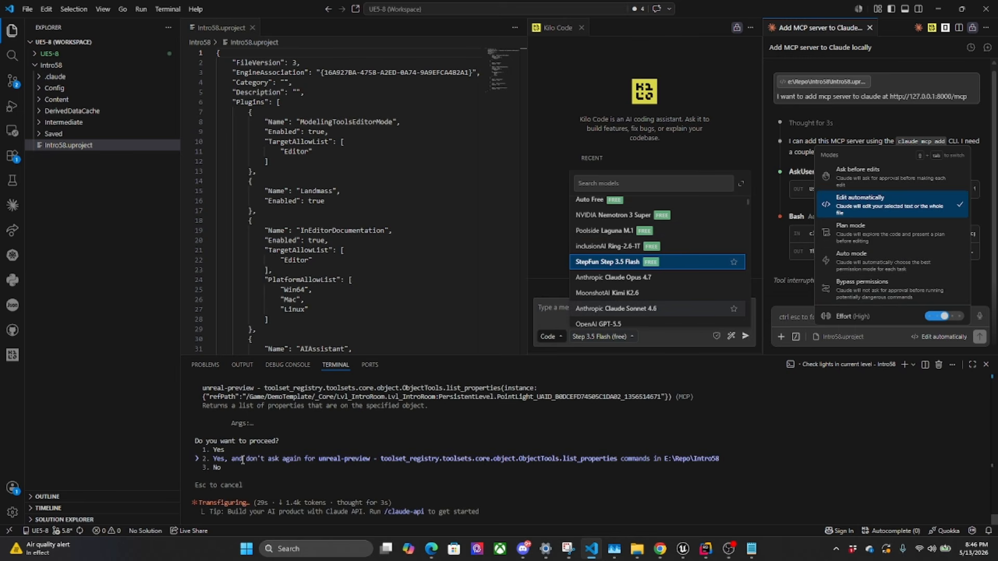
{"action": "key", "text": "Return"}
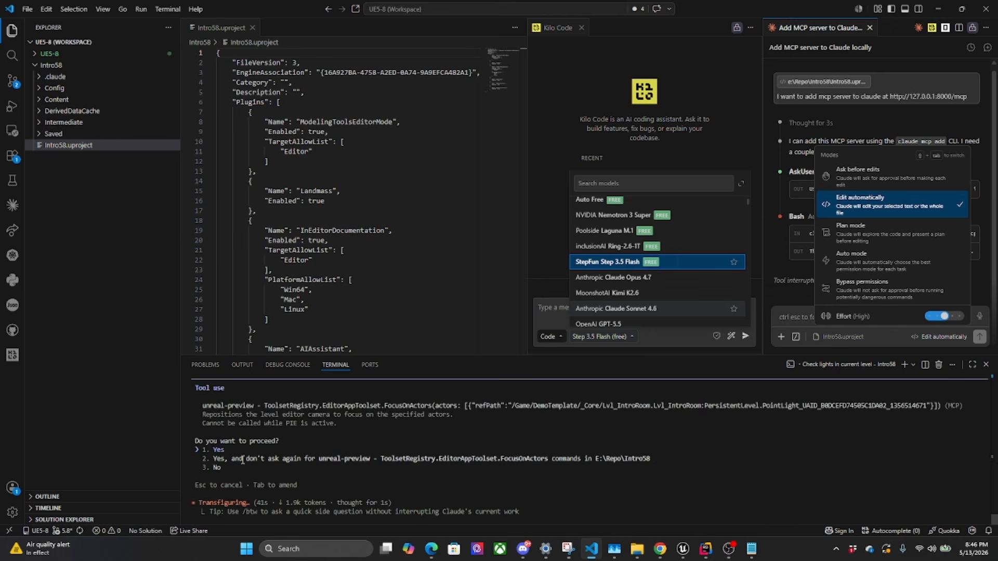
{"action": "key", "text": "Return"}
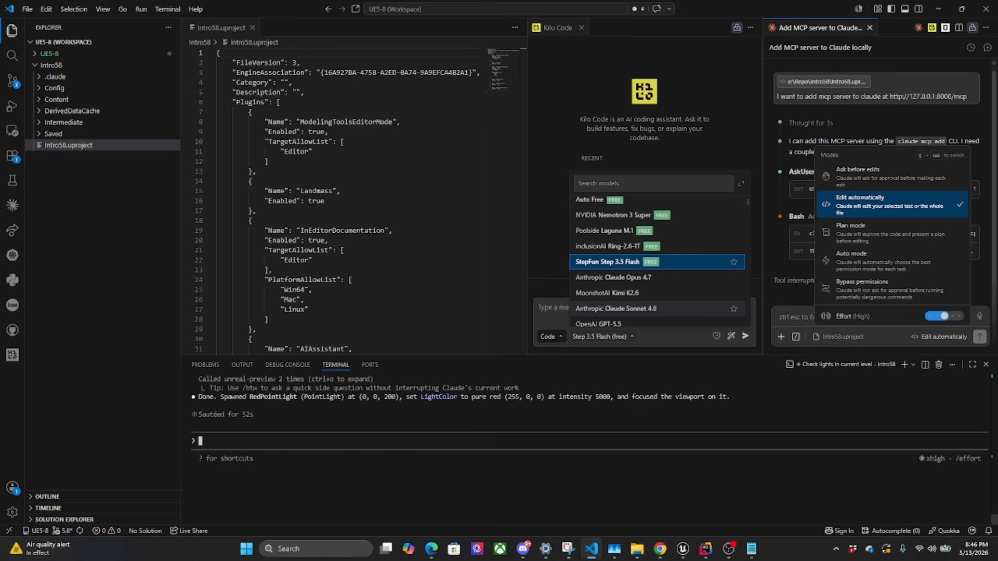
Ask the Claude panel to "analyze the source code and tell us how to expose methods and tools to the mcp server."
{"action": "left_click", "coordinate": [970, 112]}
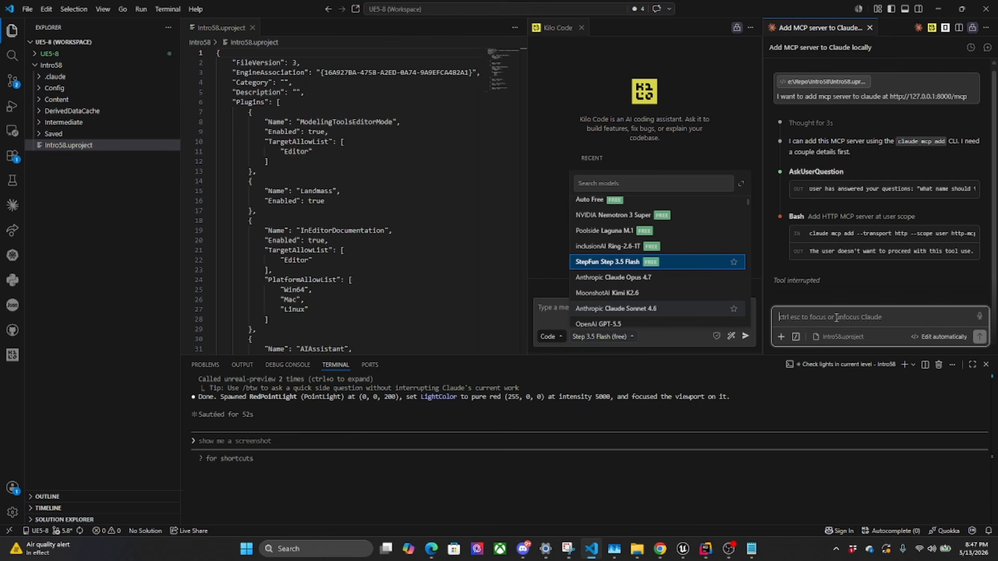
{"action": "type", "text": "analyze the source code a"}
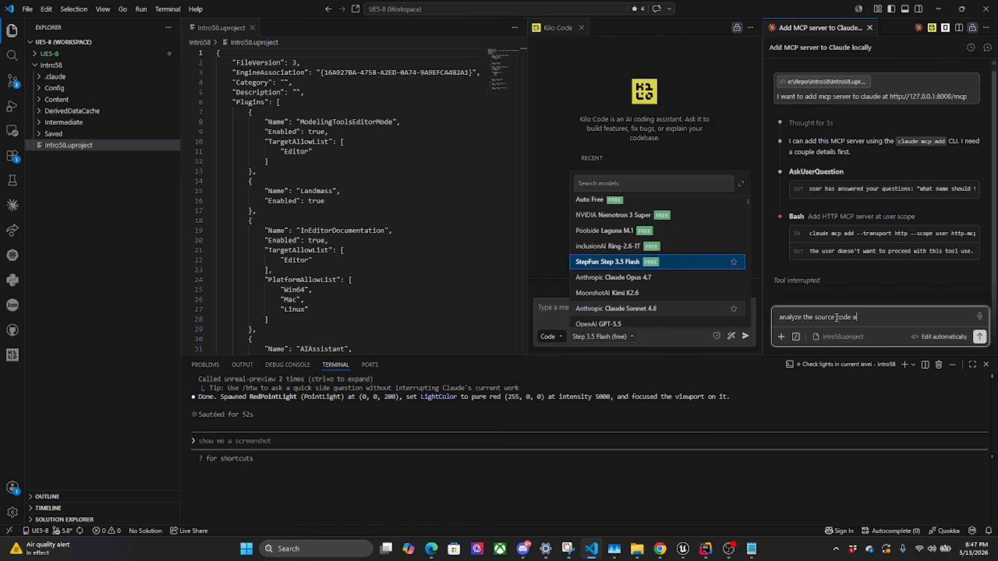
{"action": "type", "text": "nd tell us how to expose tools"}
{"action": "key", "text": "BackSpace"}
{"action": "key", "text": "BackSpace"}
{"action": "type", "text": "methods and tools"}
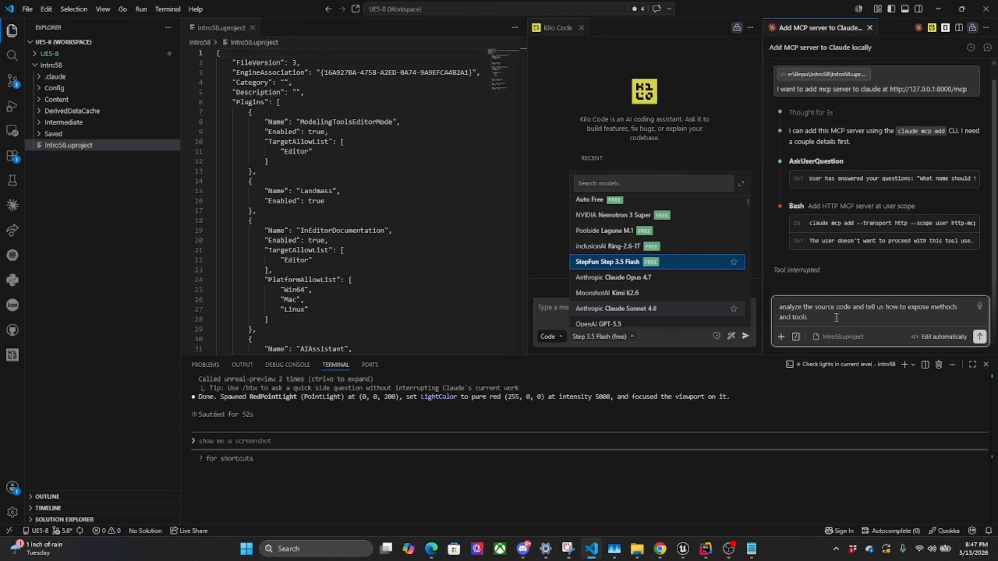
{"action": "type", "text": " to the mcpo server."}
{"action": "key", "text": "shift+Return"}
{"action": "left_click", "coordinate": [980, 337]}
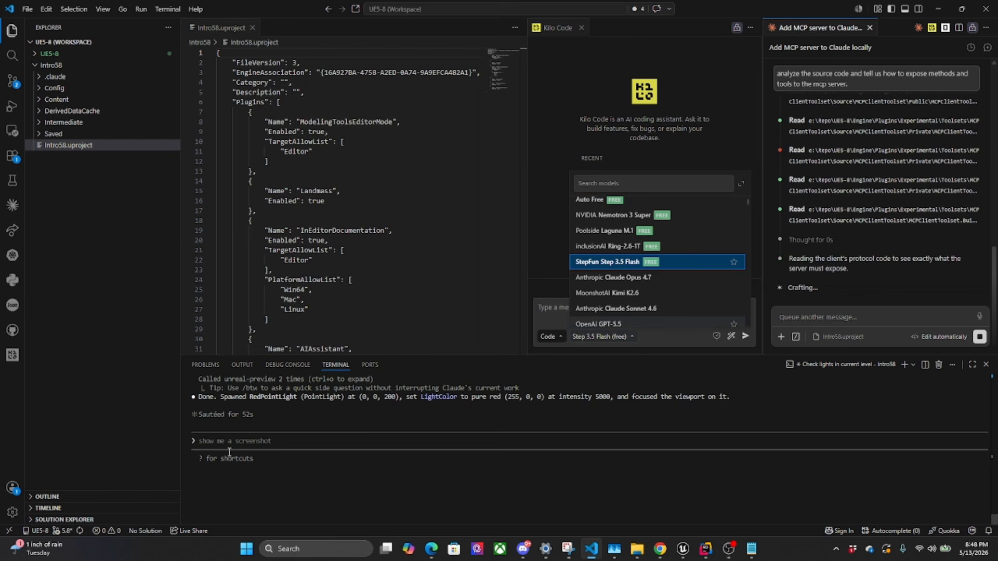
Switch to the Intro58 Unreal Editor, search the Outliner for "red", select RedPointLight and examine its light settings and viewport lighting
{"action": "scroll", "coordinate": [240, 411], "scroll_direction": "up", "scroll_amount": 2}
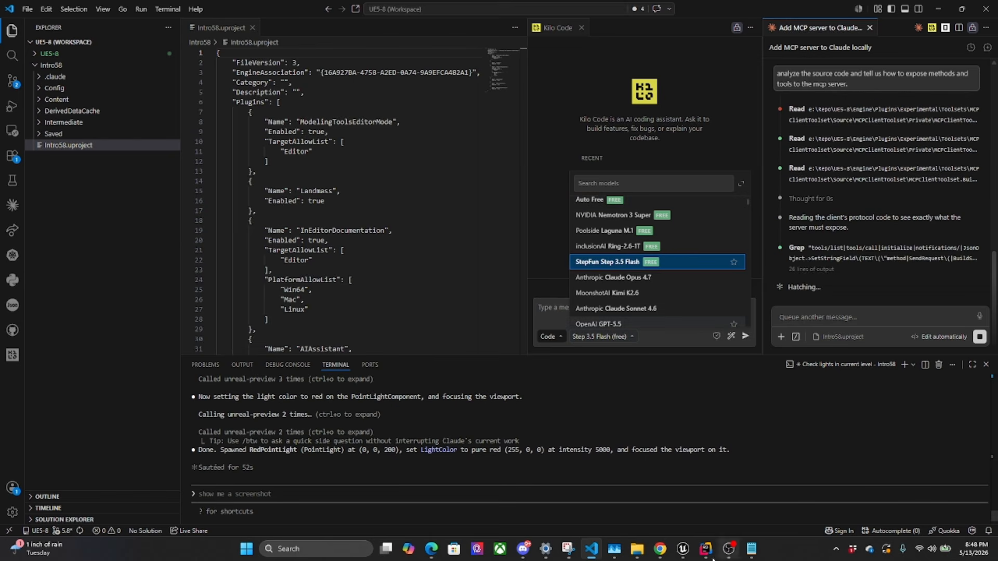
{"action": "mouse_move", "coordinate": [683, 548]}
{"action": "left_click", "coordinate": [654, 514]}
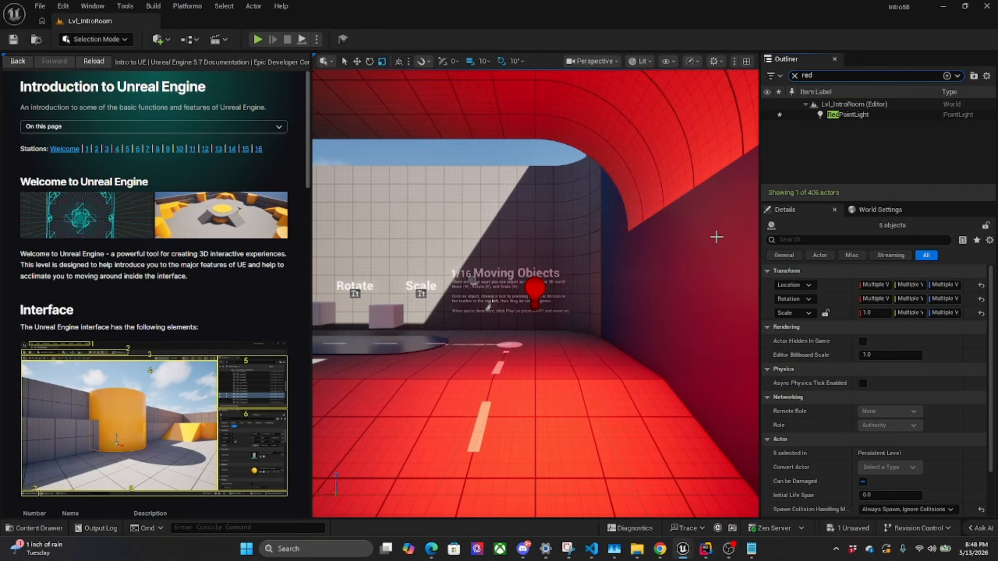
{"action": "left_click", "coordinate": [848, 115]}
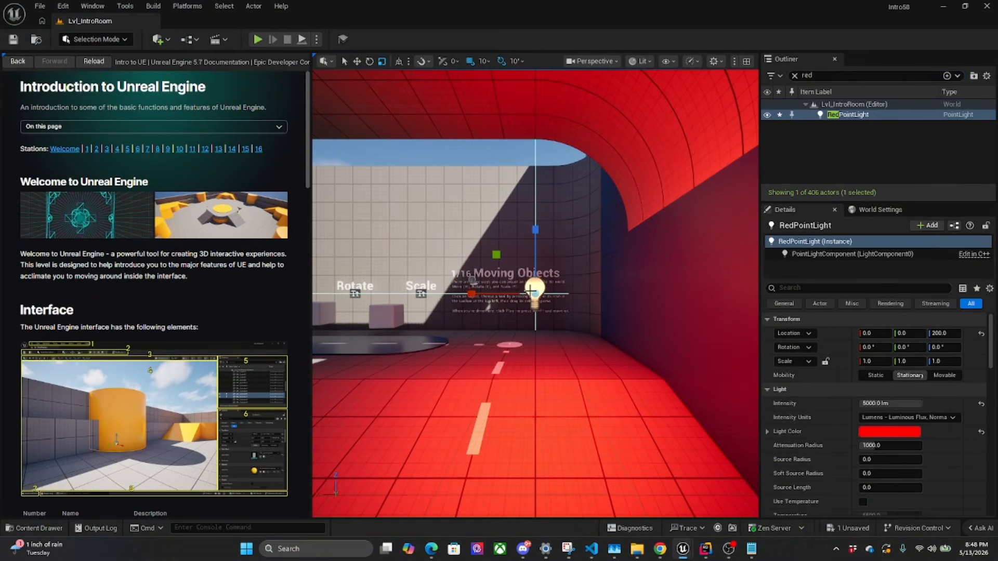
{"action": "scroll", "coordinate": [853, 452], "scroll_direction": "down", "scroll_amount": 4}
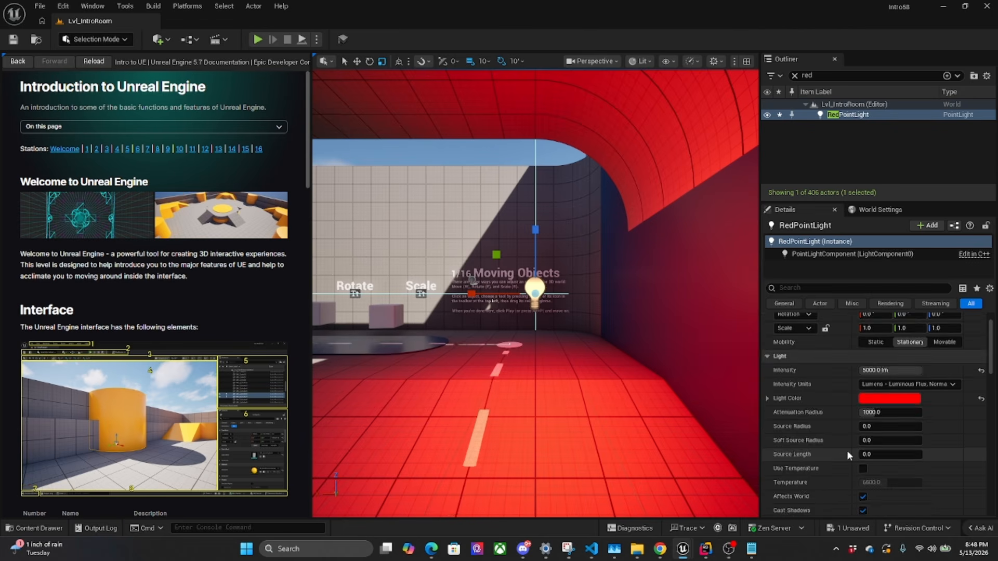
{"action": "left_click_drag", "start_coordinate": [527, 305], "coordinate": [562, 323]}
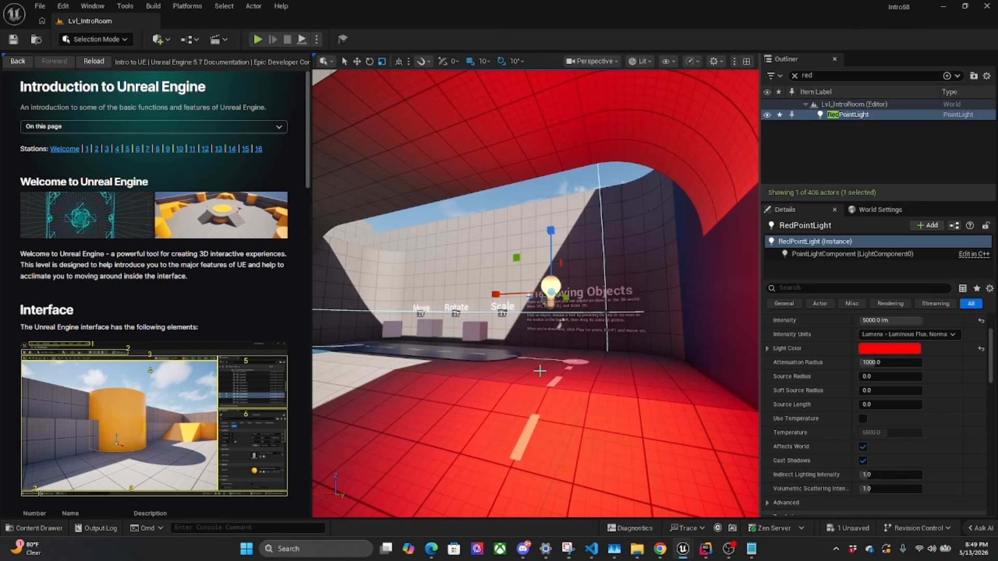
Check the Claude panel's reply in Visual Studio Code, return to the Intro58 Unreal Editor and clear the Outliner search
{"action": "left_click", "coordinate": [591, 549]}
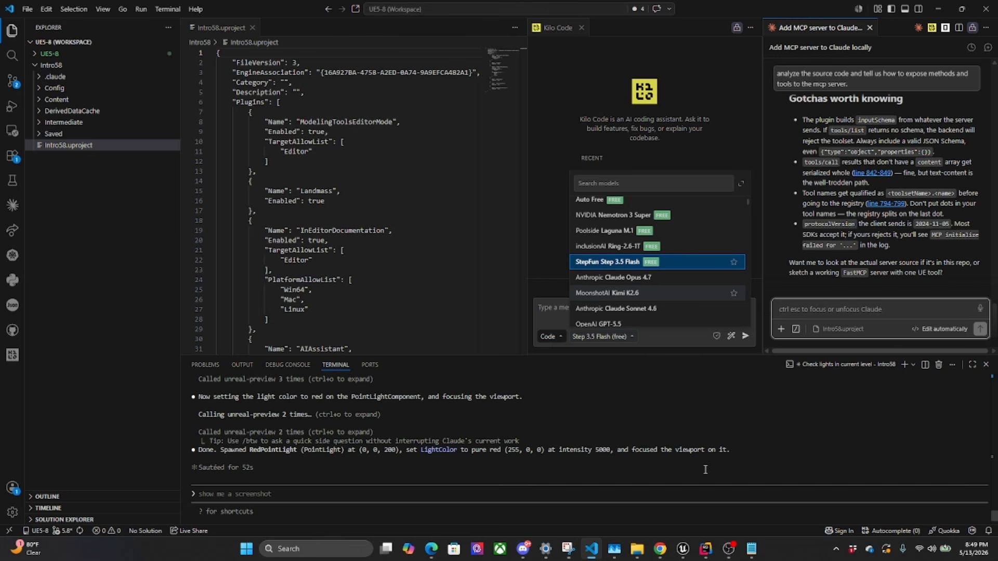
{"action": "mouse_move", "coordinate": [683, 549]}
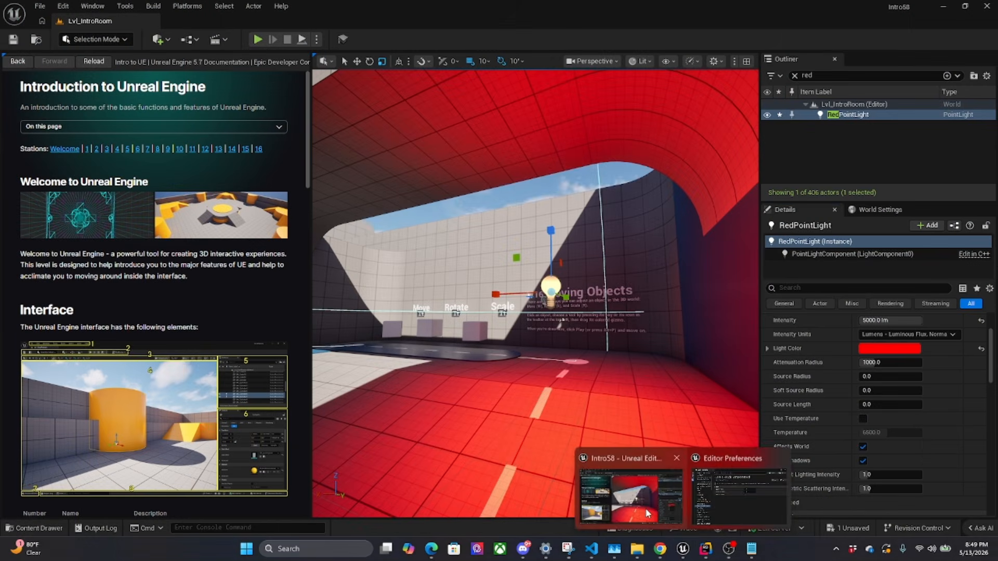
{"action": "left_click", "coordinate": [648, 514]}
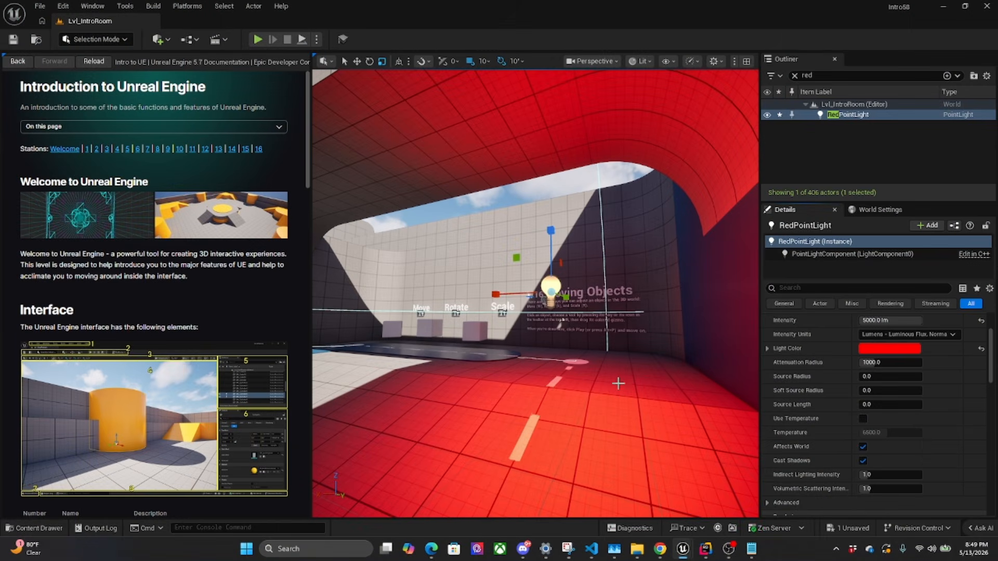
{"action": "left_click_drag", "start_coordinate": [617, 383], "coordinate": [636, 363]}
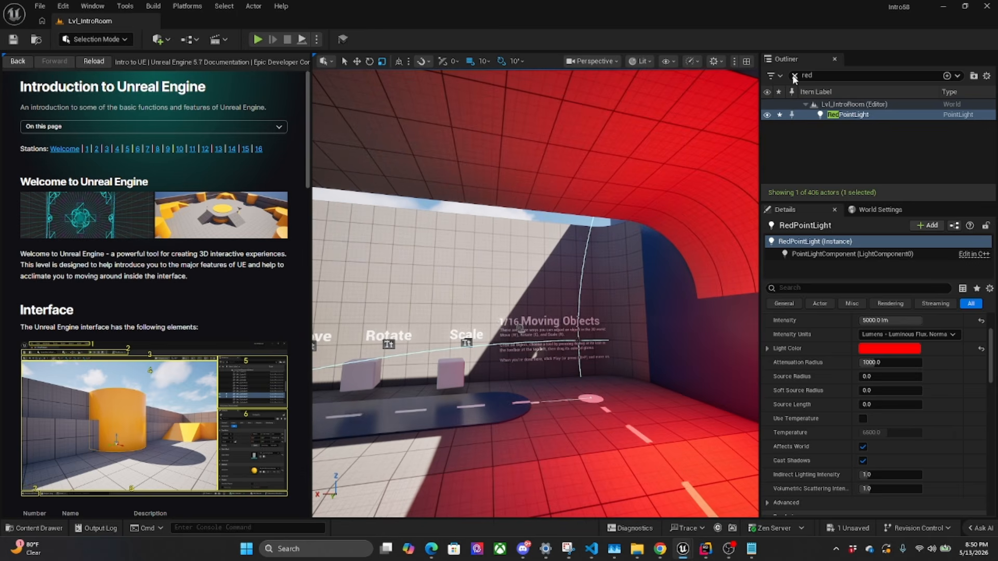
{"action": "left_click", "coordinate": [795, 76]}
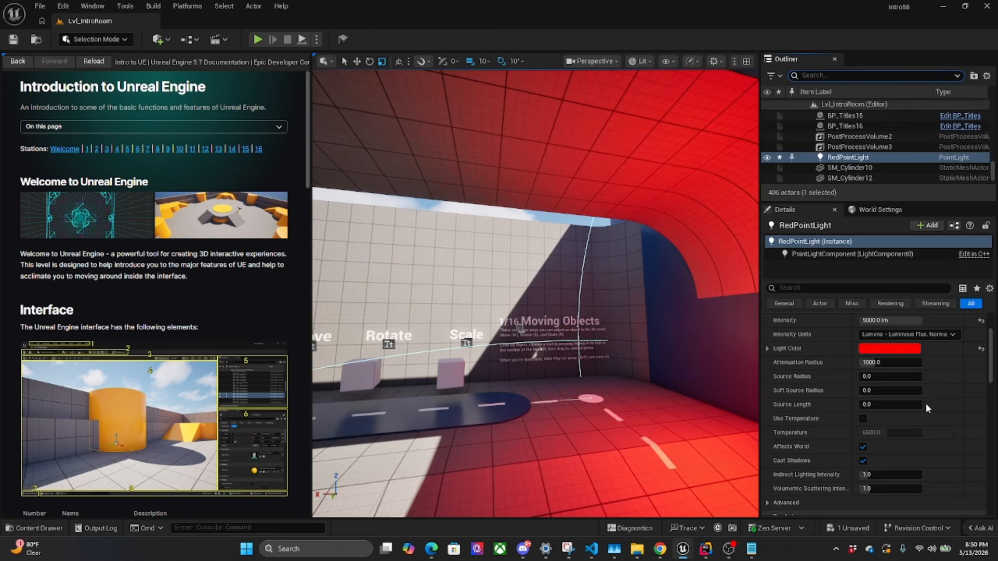
Open the Content Drawer, enlarge it, and select BP_FirstPersonCharacter in the FirstPerson/Blueprints folder
{"action": "left_click", "coordinate": [34, 528]}
{"action": "left_click_drag", "start_coordinate": [286, 343], "coordinate": [287, 253]}
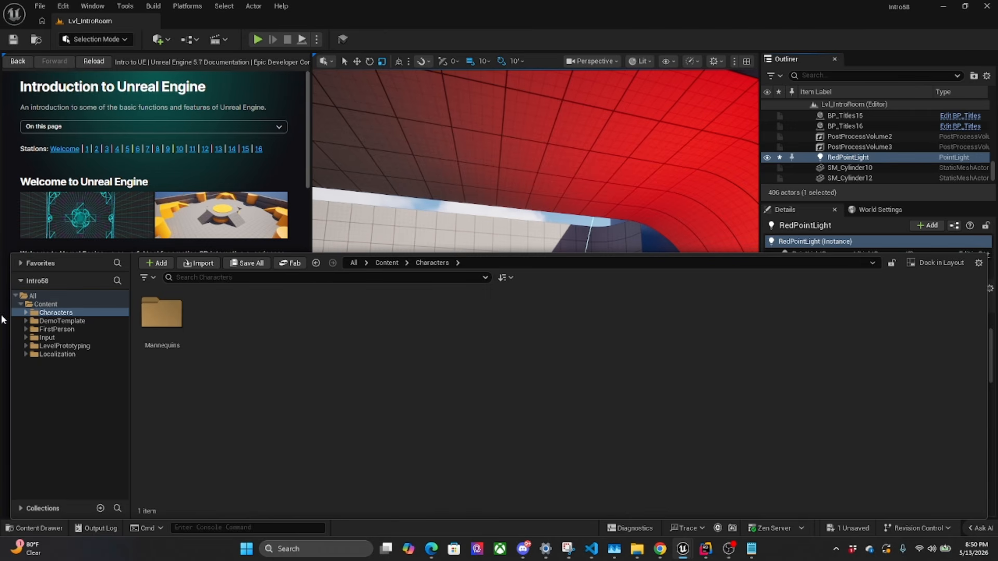
{"action": "left_click", "coordinate": [25, 329]}
{"action": "left_click", "coordinate": [39, 347]}
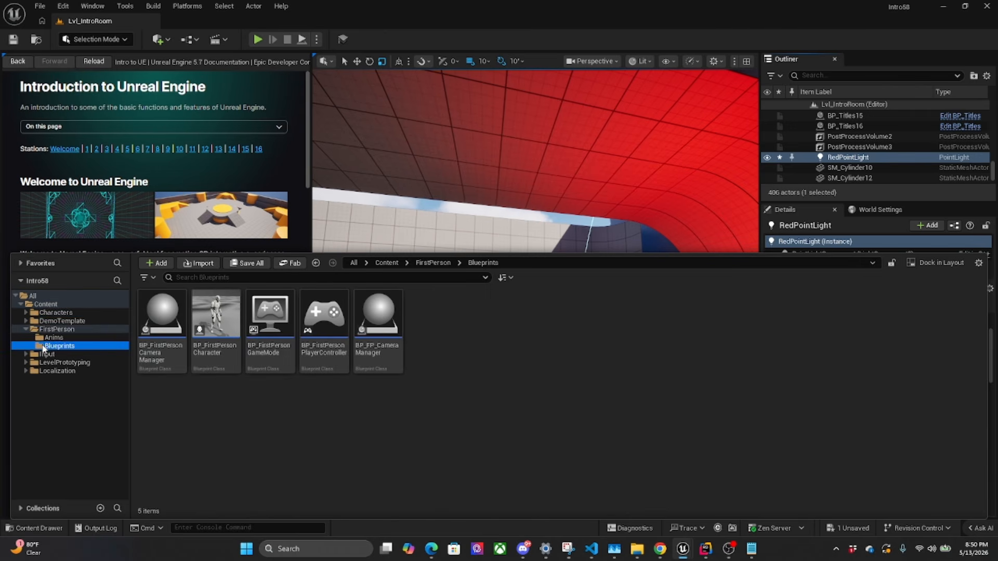
{"action": "left_click", "coordinate": [163, 338]}
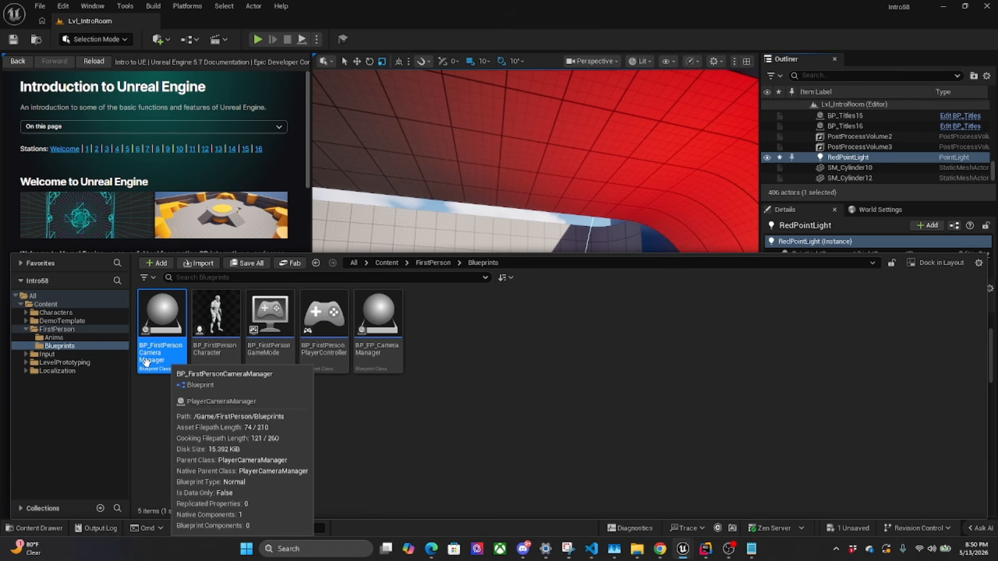
{"action": "left_click", "coordinate": [224, 346]}
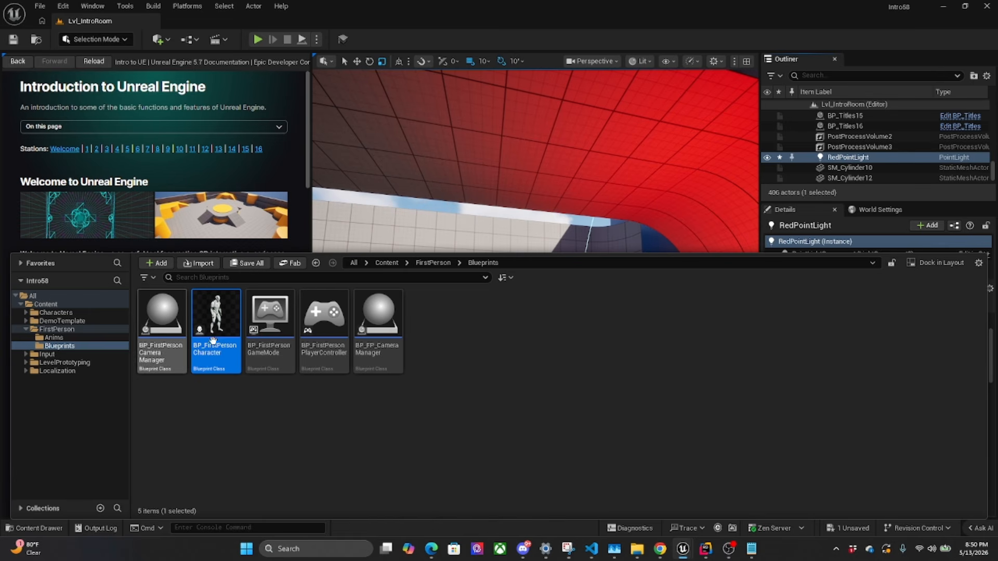
Switch to Visual Studio Code and ask Claude in the terminal "tell me about bp_firstpersoncharacter."
{"action": "left_click", "coordinate": [707, 552]}
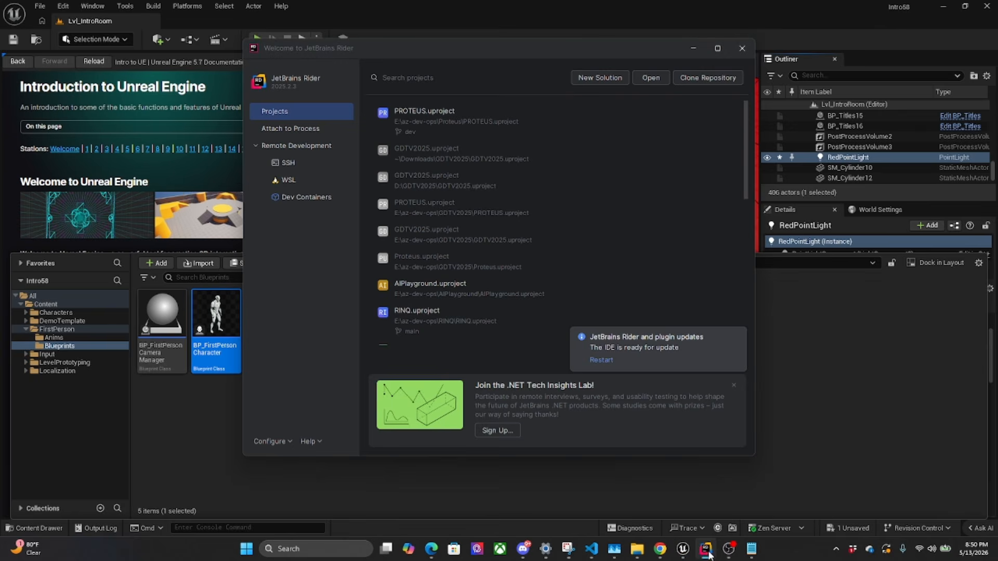
{"action": "left_click", "coordinate": [591, 549]}
{"action": "left_click", "coordinate": [310, 516]}
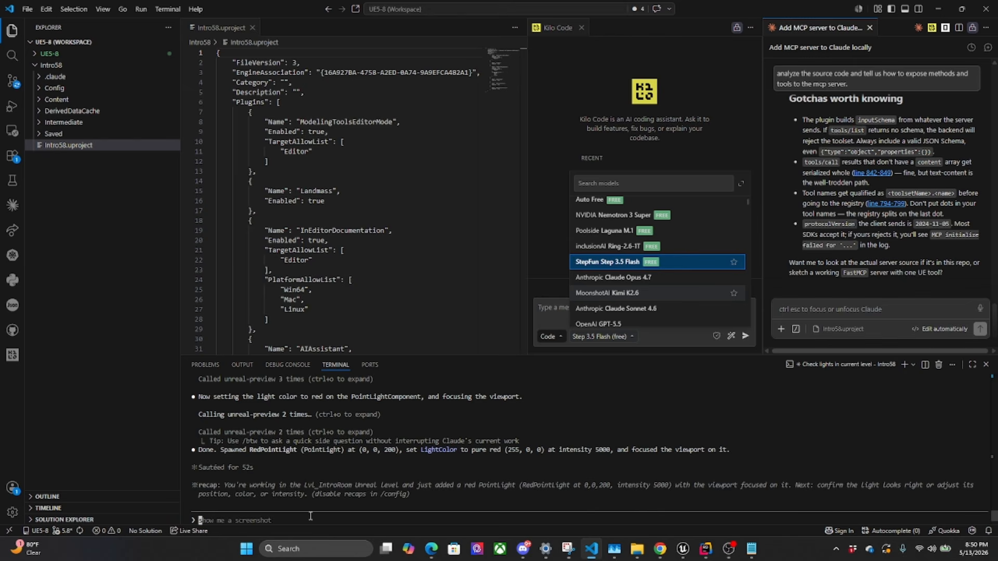
{"action": "type", "text": "tell me about bp"}
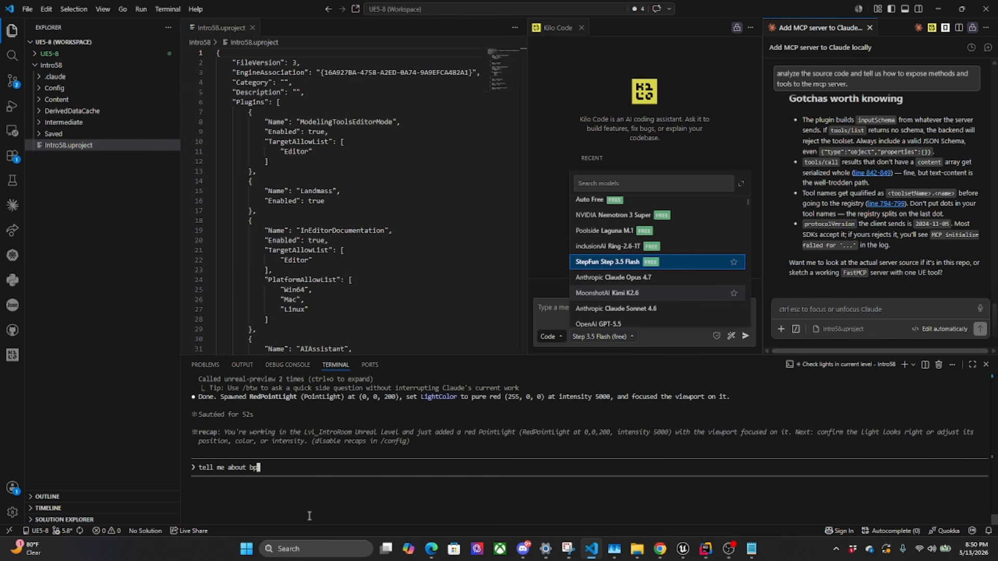
{"action": "type", "text": "_firstpersoncharacter. give"}
{"action": "key", "text": "BackSpace"}
{"action": "key", "text": "BackSpace"}
{"action": "key", "text": "BackSpace"}
{"action": "key", "text": "BackSpace"}
{"action": "key", "text": "BackSpace"}
{"action": "key", "text": "BackSpace"}
{"action": "key", "text": "Return"}
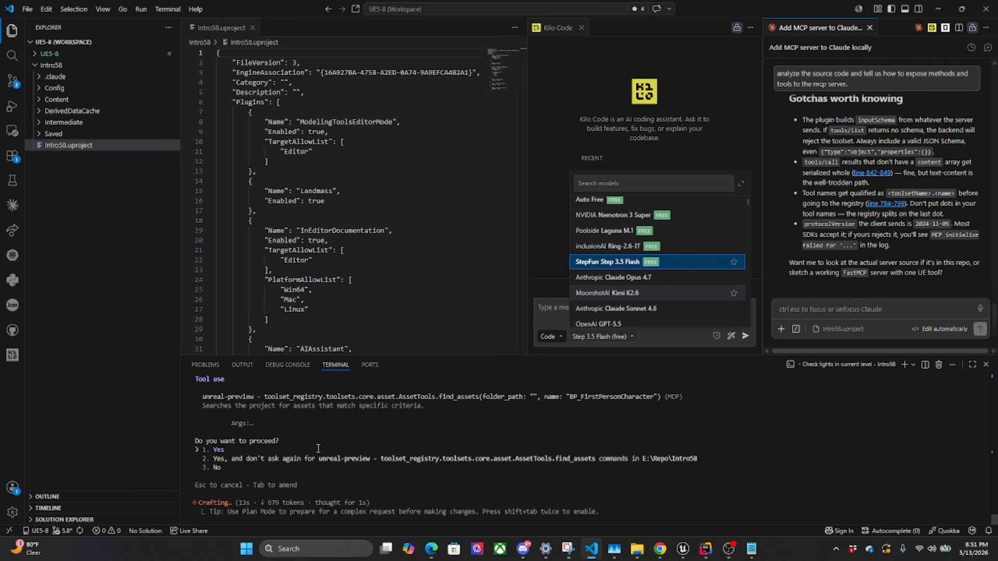
Approve AssetTools.find_assets and BlueprintTools.get_parent once, and allow Claude's BlueprintTools.list_variables commands and the following tool request without being asked again
{"action": "key", "text": "Return"}
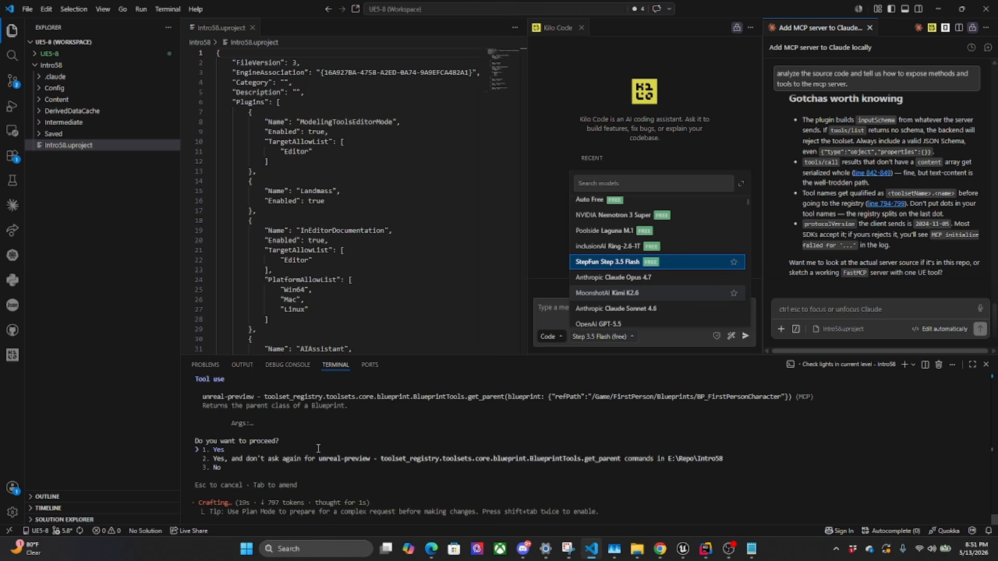
{"action": "key", "text": "Return"}
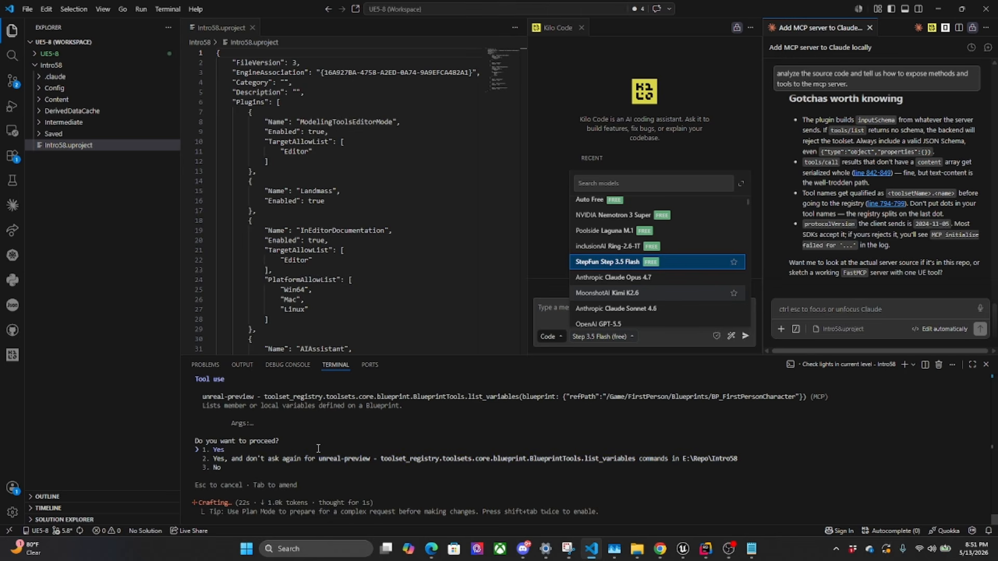
{"action": "key", "text": "Down"}
{"action": "key", "text": "Return"}
{"action": "key", "text": "Down"}
{"action": "key", "text": "Return"}
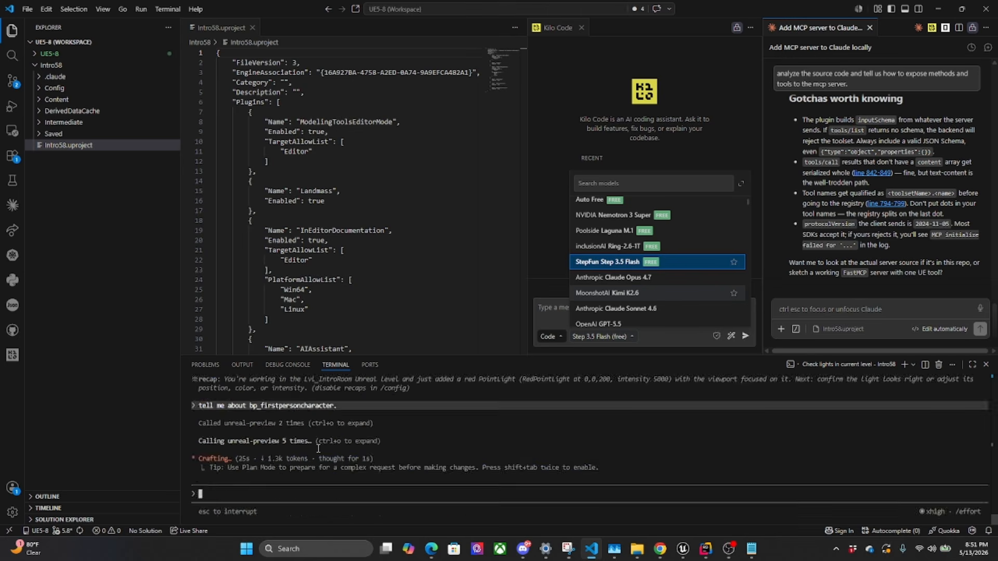
Allow Claude's pending Unreal tool requests, including BlueprintTools.get_graph_info for the EventGraph, without being asked again in the Intro58 project
{"action": "key", "text": "Down"}
{"action": "key", "text": "Return"}
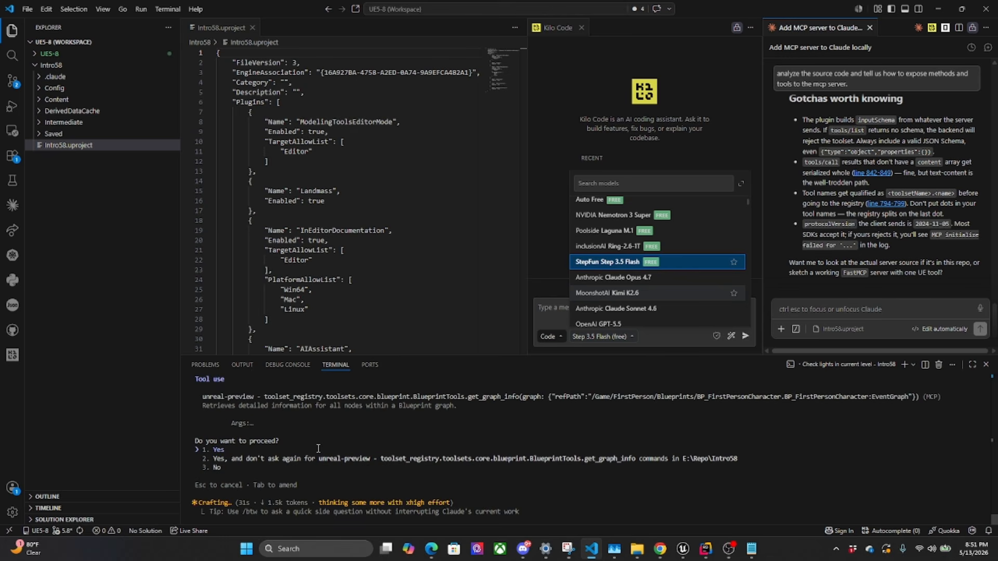
{"action": "key", "text": "Down"}
{"action": "key", "text": "Return"}
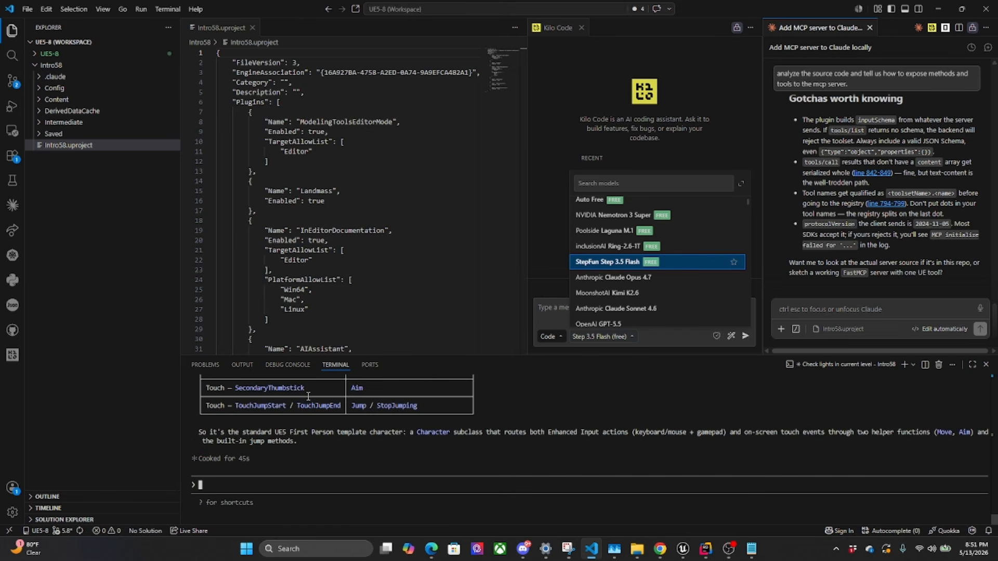
Review Claude's terminal summary of BP_FirstPersonCharacter, including its parent class, variables, graphs and input wiring table
{"action": "scroll", "coordinate": [321, 437], "scroll_direction": "up", "scroll_amount": 5}
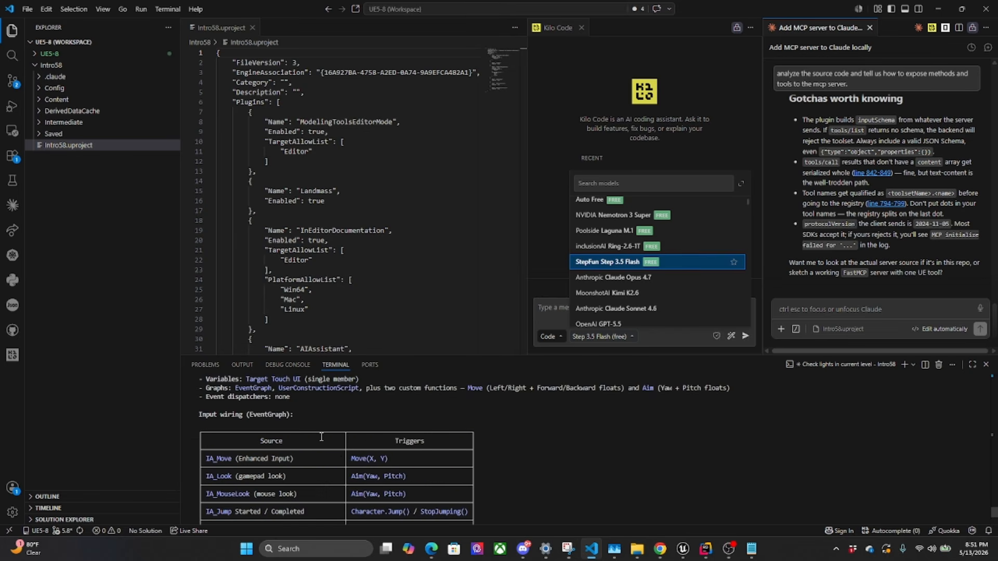
{"action": "scroll", "coordinate": [317, 437], "scroll_direction": "up", "scroll_amount": 2}
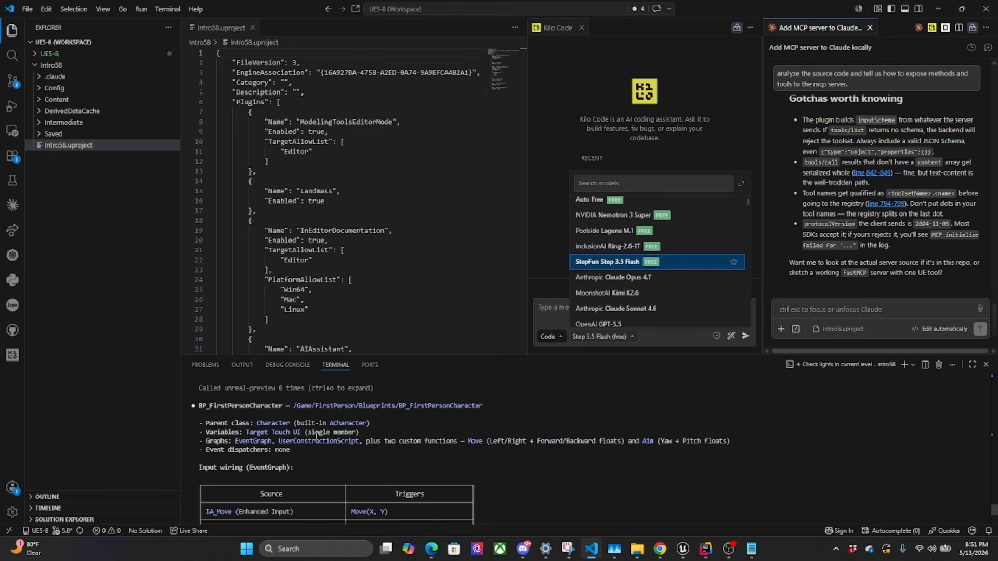
{"action": "scroll", "coordinate": [312, 440], "scroll_direction": "down", "scroll_amount": 7}
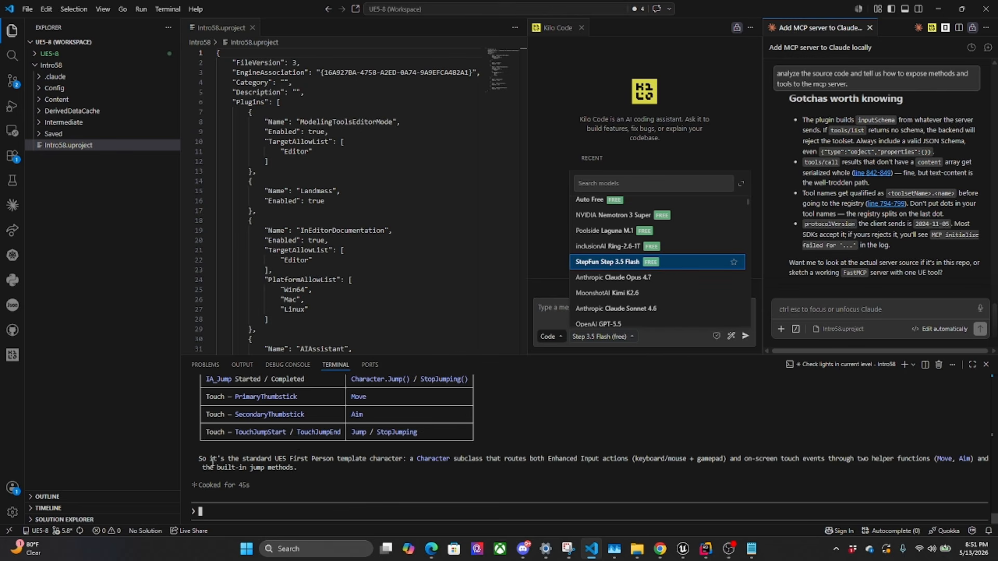
{"action": "scroll", "coordinate": [218, 459], "scroll_direction": "up", "scroll_amount": 5}
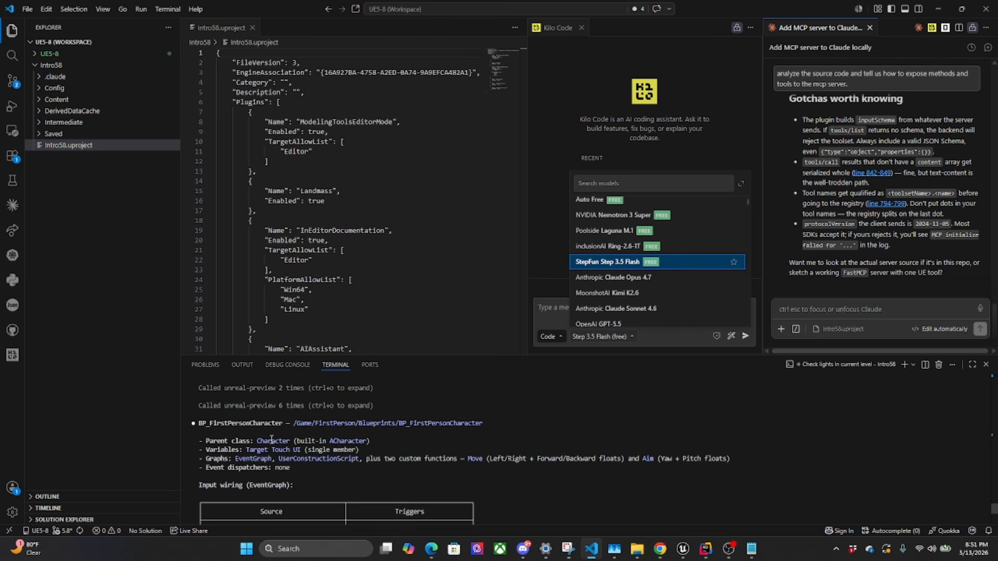
{"action": "scroll", "coordinate": [399, 489], "scroll_direction": "down", "scroll_amount": 5}
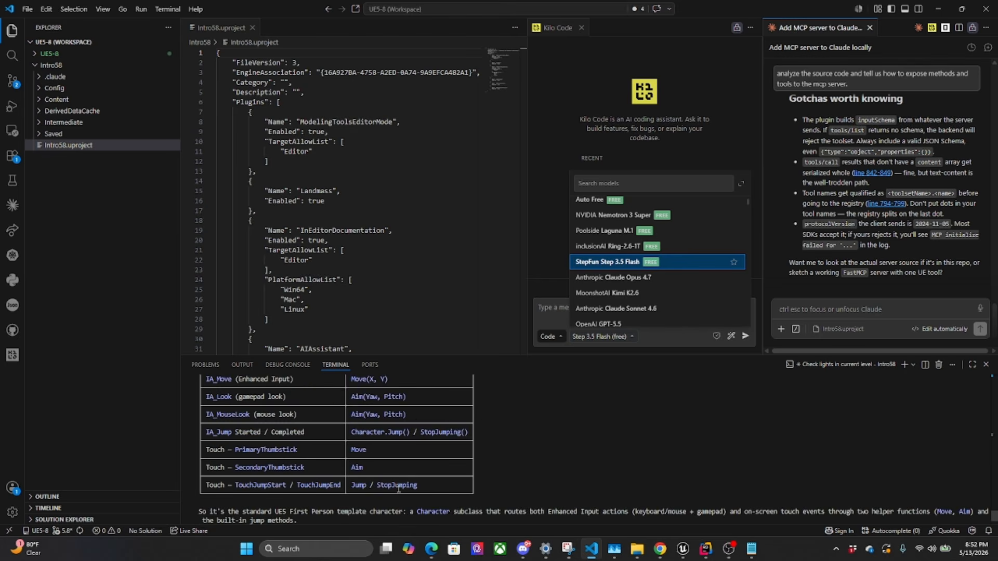
{"action": "scroll", "coordinate": [198, 477], "scroll_direction": "down", "scroll_amount": 3}
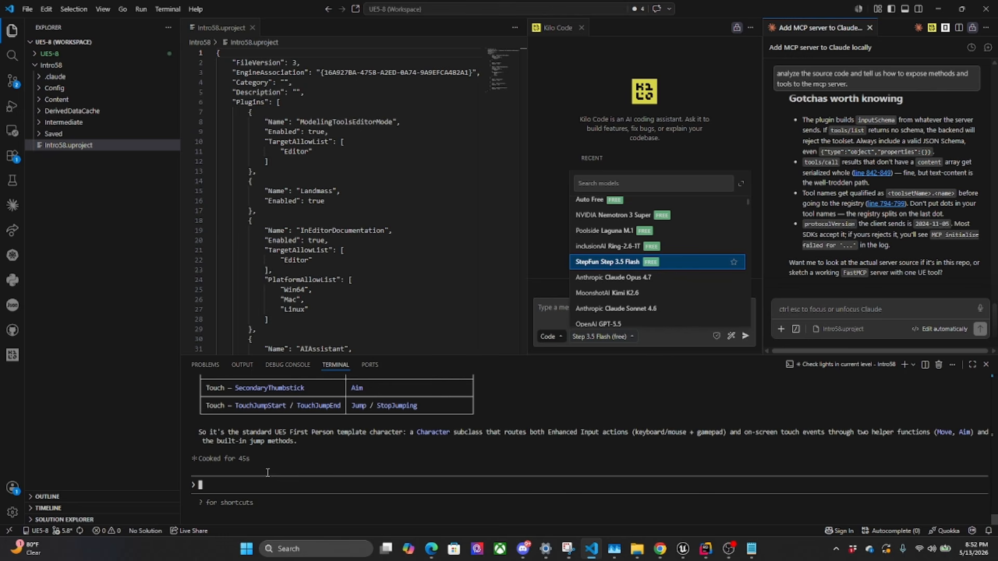
{"action": "mouse_move", "coordinate": [682, 551]}
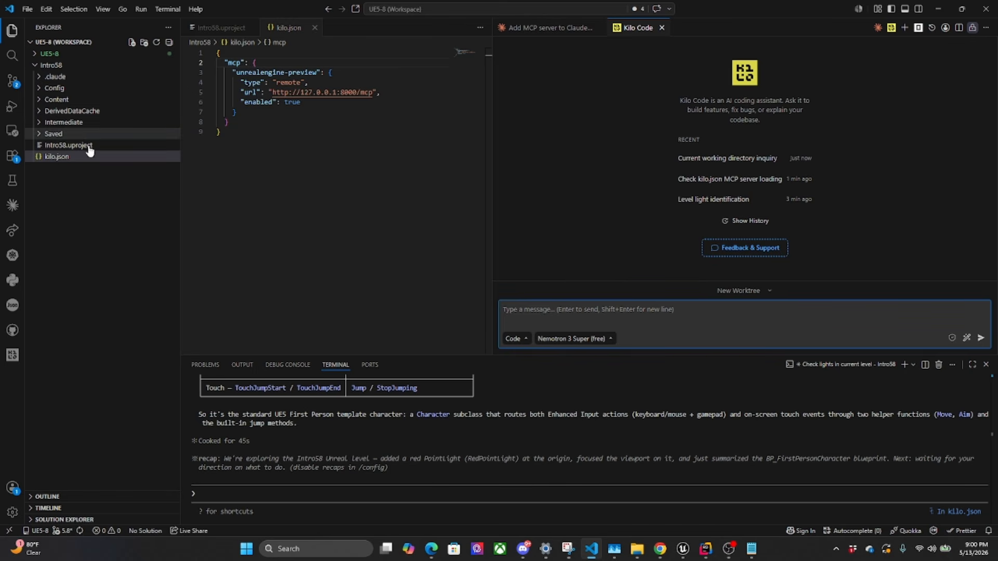
Open the Intro58 folder from E:\Repo as the working folder in Visual Studio Code
{"action": "left_click", "coordinate": [27, 10]}
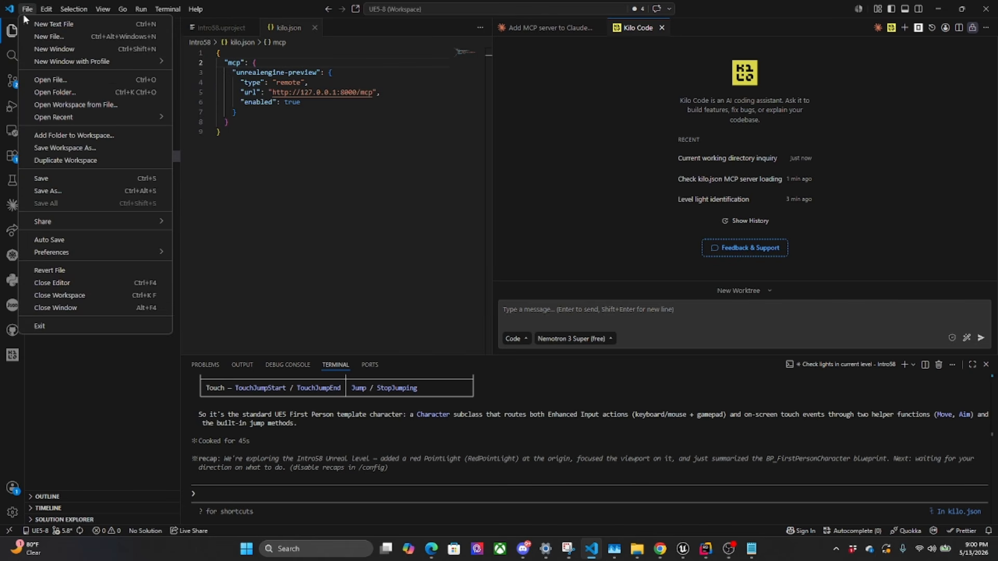
{"action": "mouse_move", "coordinate": [54, 119]}
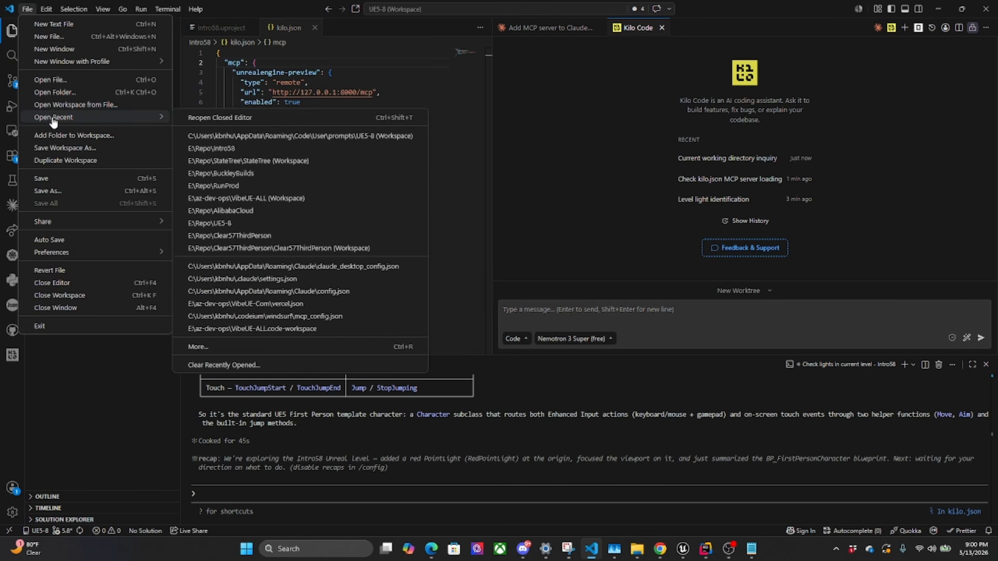
{"action": "left_click", "coordinate": [58, 92]}
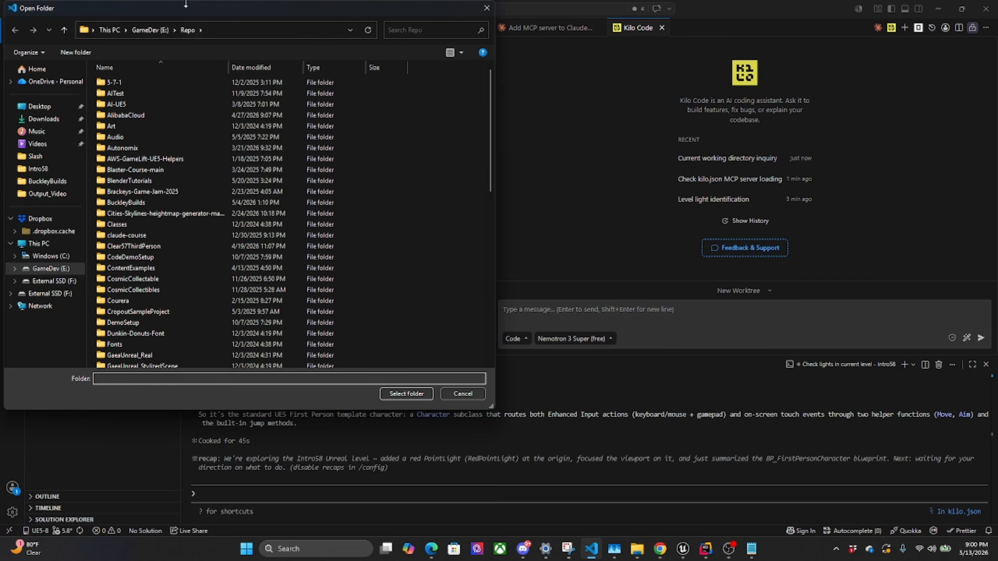
{"action": "scroll", "coordinate": [279, 106], "scroll_direction": "down", "scroll_amount": 2}
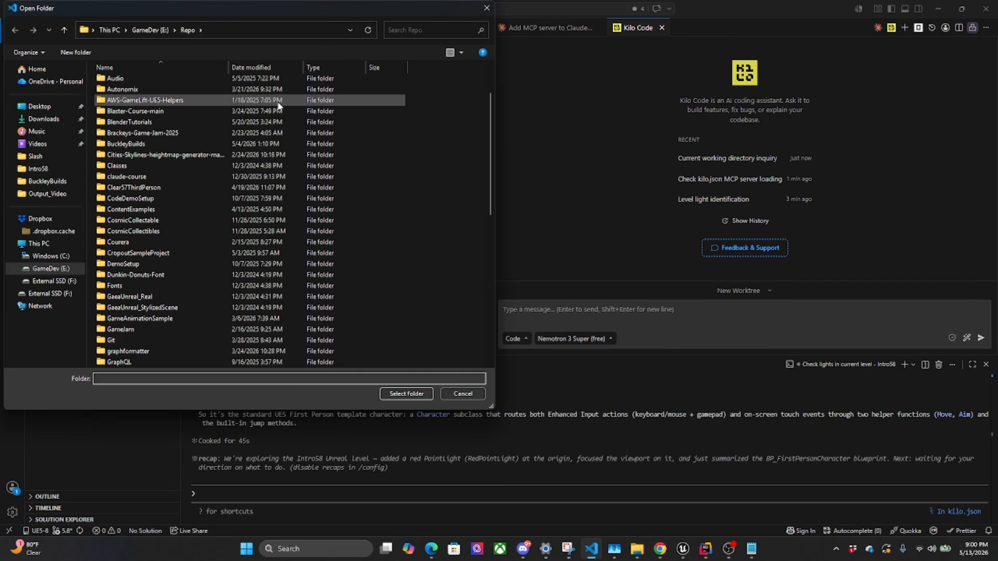
{"action": "scroll", "coordinate": [280, 106], "scroll_direction": "down", "scroll_amount": 2}
{"action": "scroll", "coordinate": [141, 156], "scroll_direction": "down", "scroll_amount": 3}
{"action": "type", "text": "Intro58"}
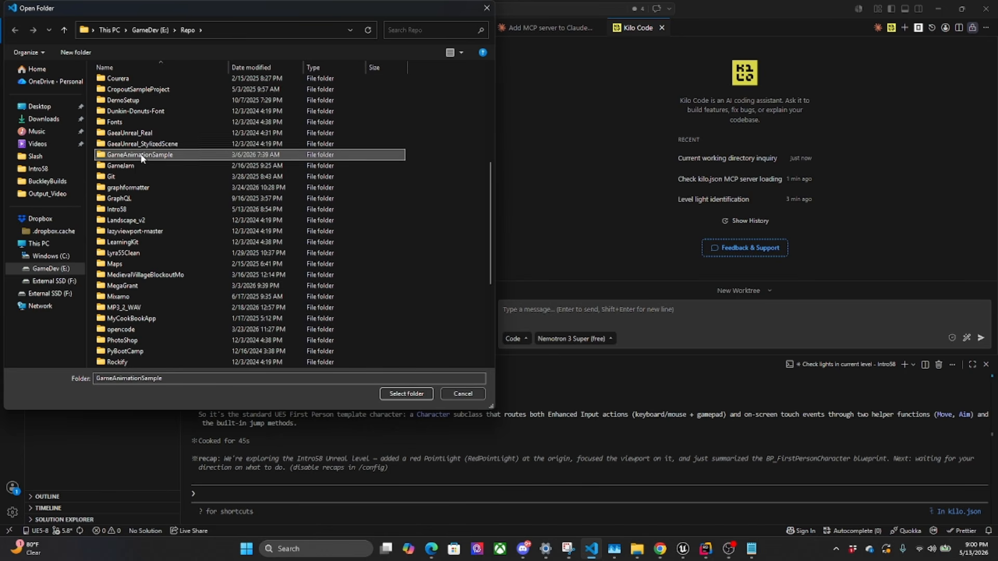
{"action": "double_click", "coordinate": [162, 210]}
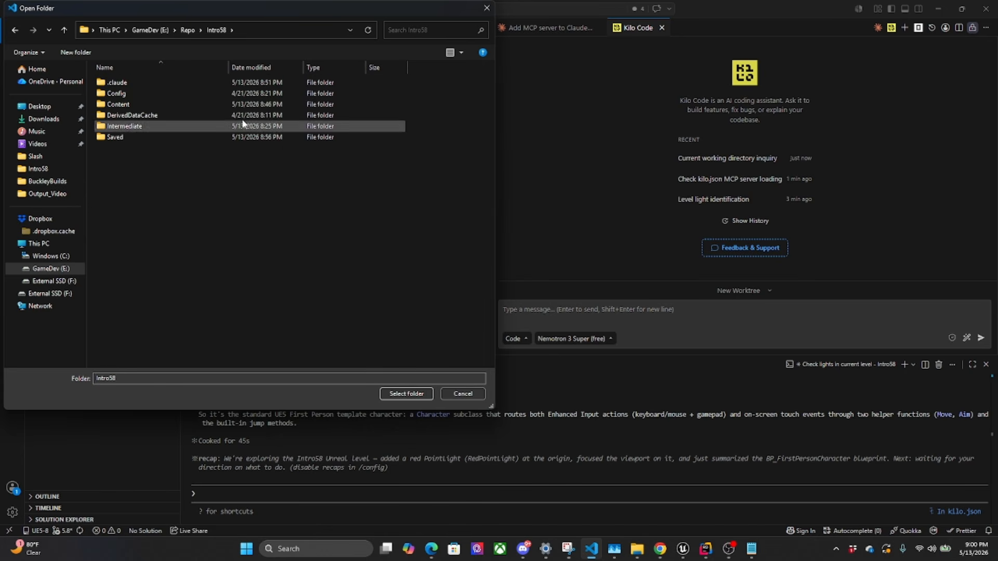
{"action": "left_click", "coordinate": [407, 395]}
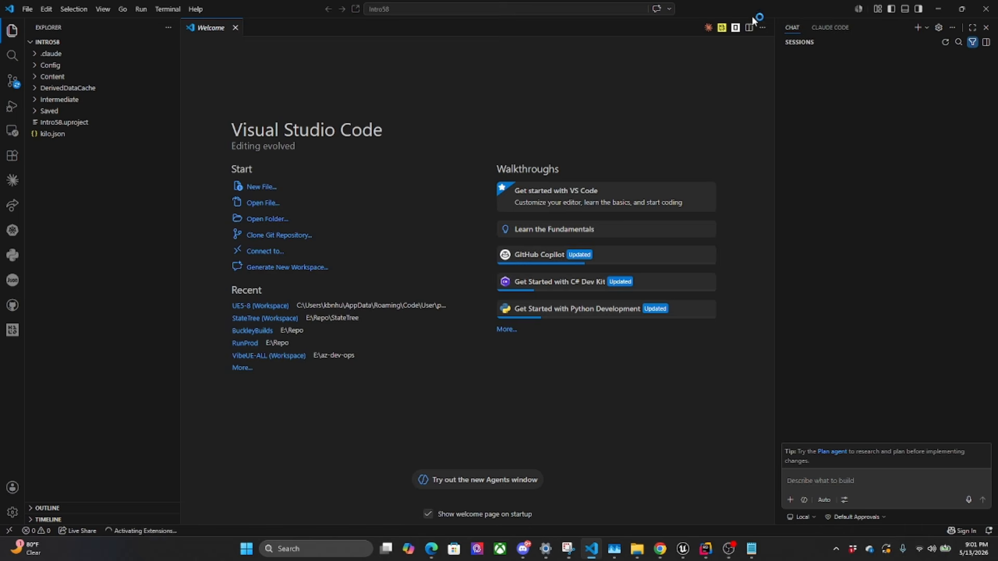
Open Kilo Code in the editor area and ask it "what folder are you in?"
{"action": "left_click", "coordinate": [722, 28]}
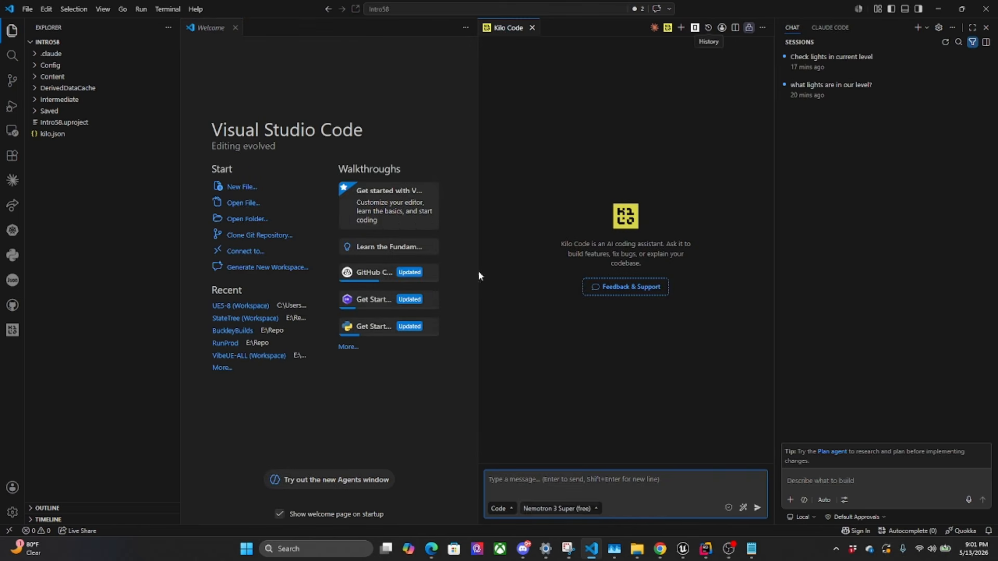
{"action": "type", "text": "what folder are you in?"}
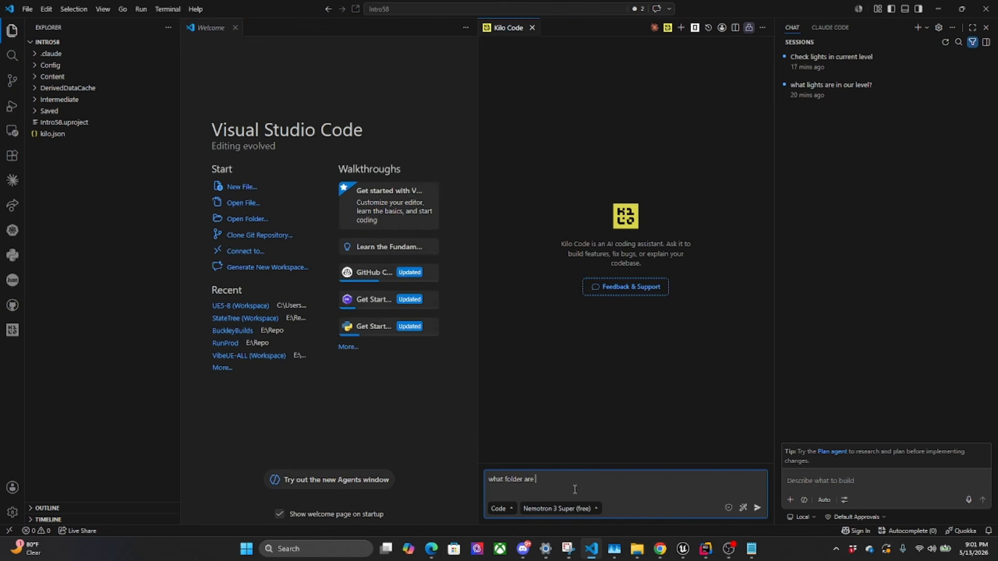
{"action": "key", "text": "Return"}
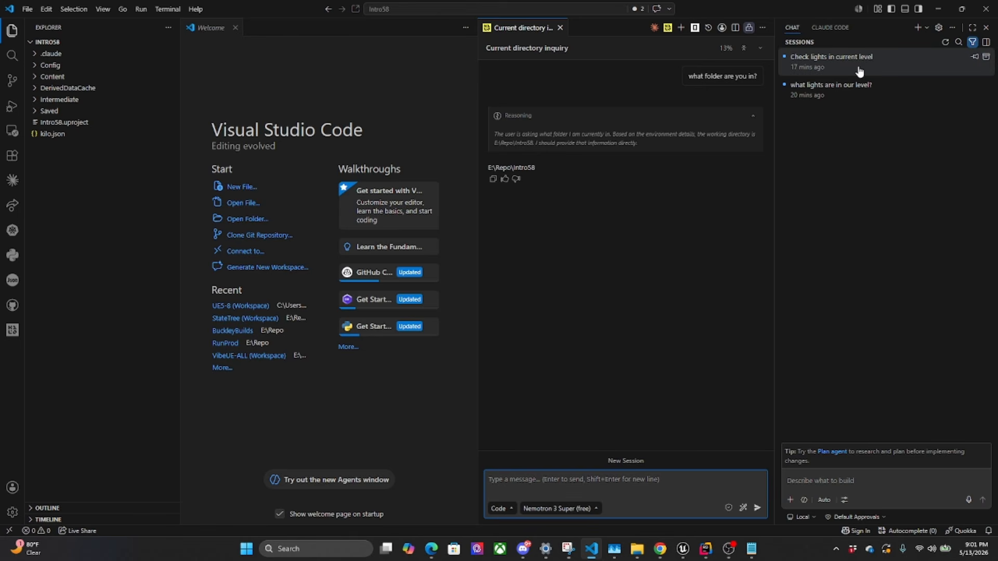
Ask Kilo Code "what mcp servers are available?"
{"action": "mouse_move", "coordinate": [867, 66]}
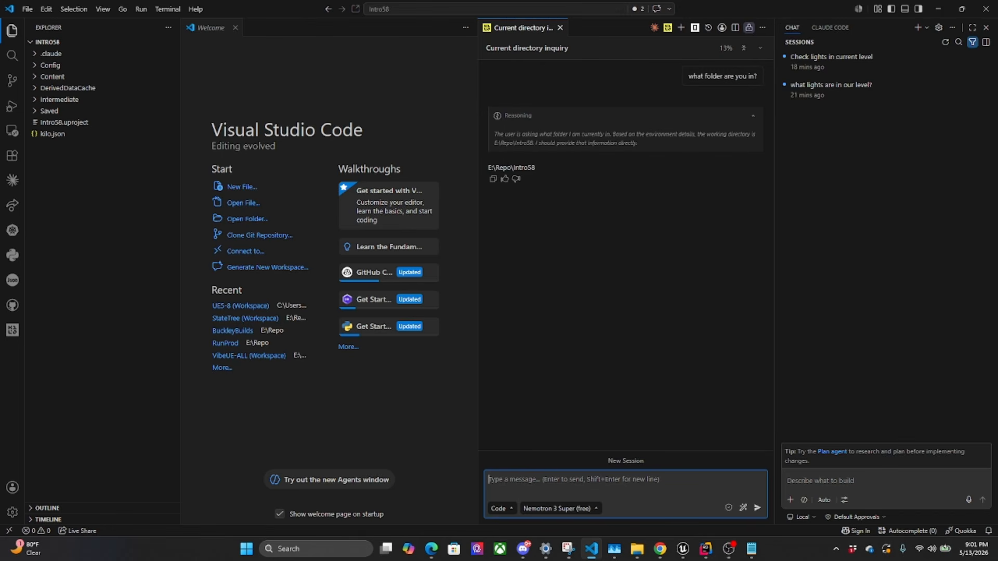
{"action": "type", "text": "what m"}
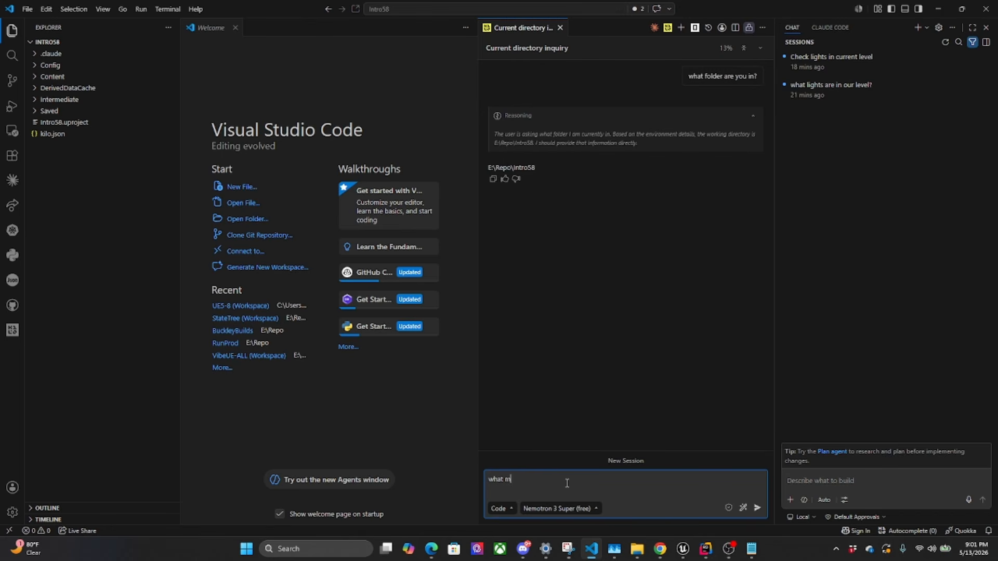
{"action": "type", "text": "cp servers are avb"}
{"action": "type", "text": "ilable?"}
{"action": "key", "text": "Return"}
Open kilo.json, highlight its unrealengine-preview MCP configuration, and check Kilo Code's progress on the server question
{"action": "left_click", "coordinate": [46, 134]}
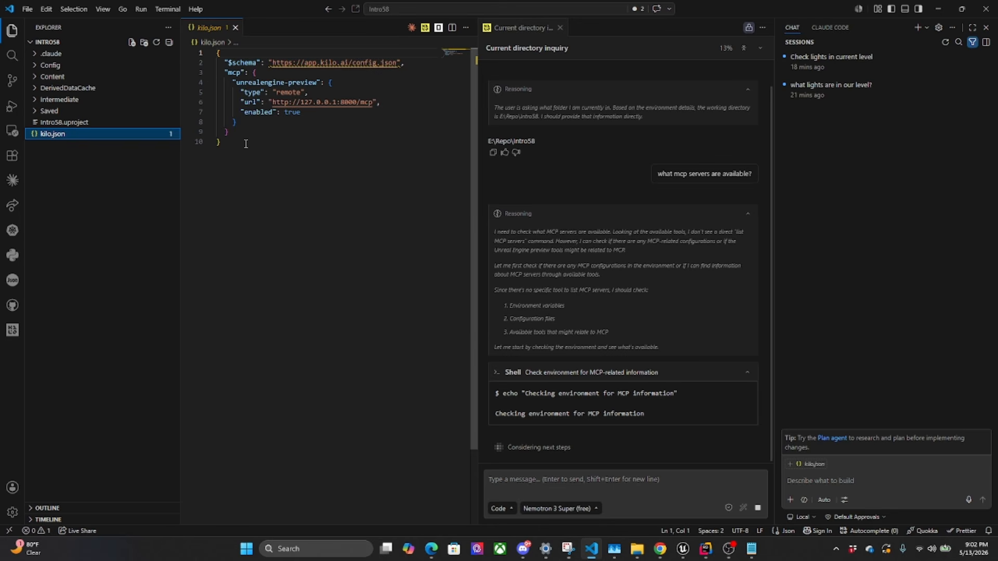
{"action": "left_click_drag", "start_coordinate": [245, 144], "coordinate": [216, 52]}
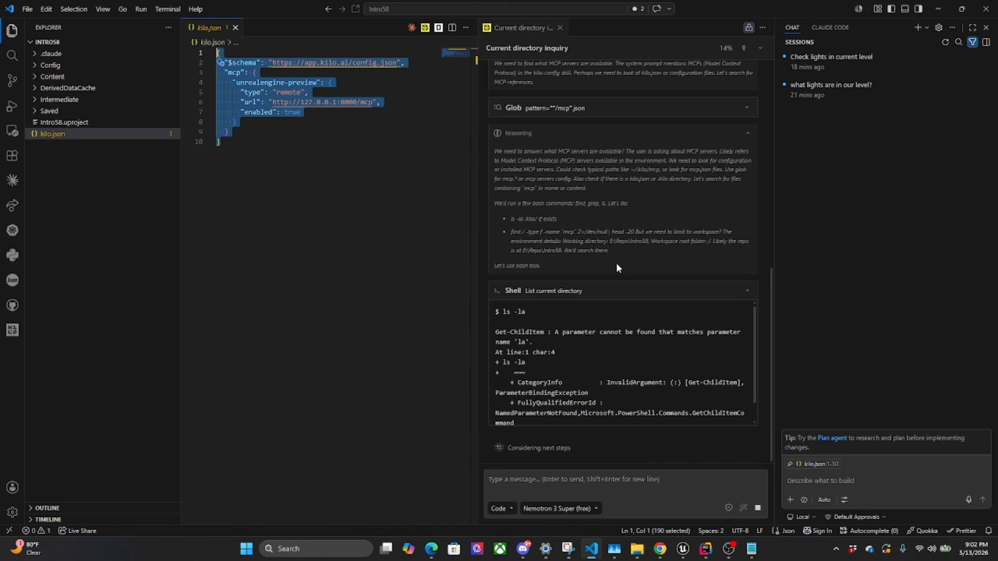
{"action": "scroll", "coordinate": [712, 391], "scroll_direction": "down", "scroll_amount": 1}
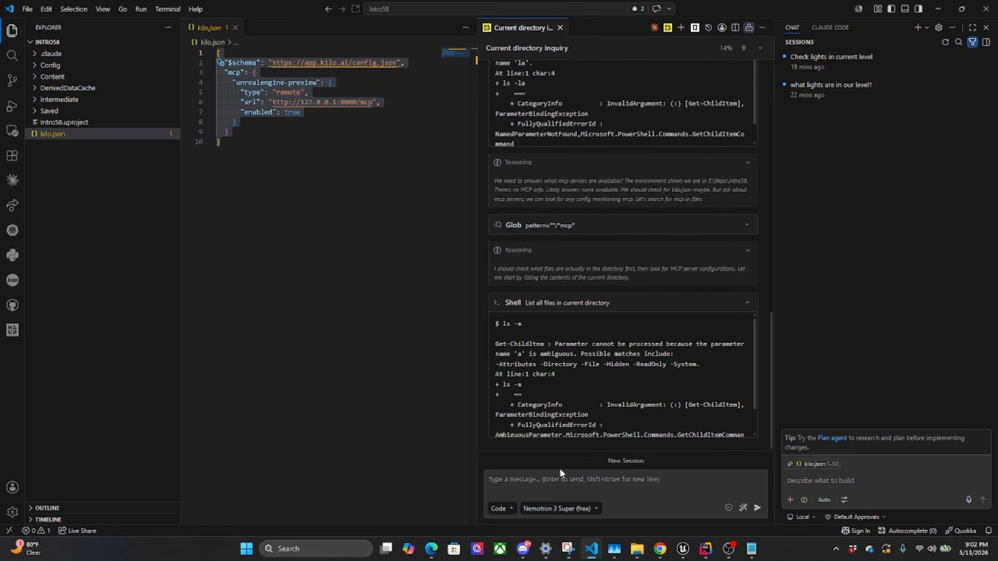
Switch Kilo Code's model to StepFun Step 3.5 Flash, ask "what lights are in our level?" and review its reasoning and reply
{"action": "left_click", "coordinate": [558, 508]}
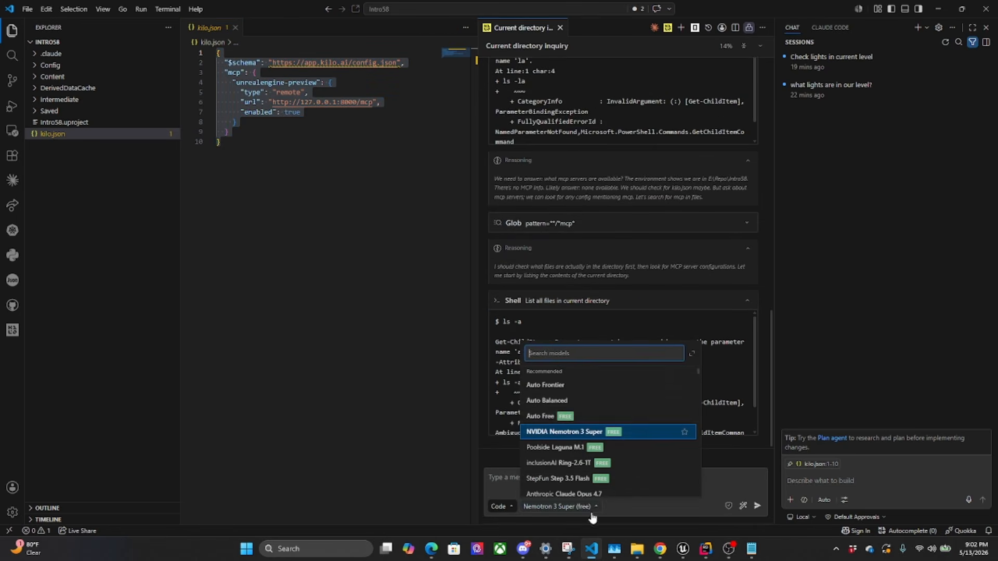
{"action": "left_click", "coordinate": [564, 479]}
{"action": "type", "text": "what lights are in our level?"}
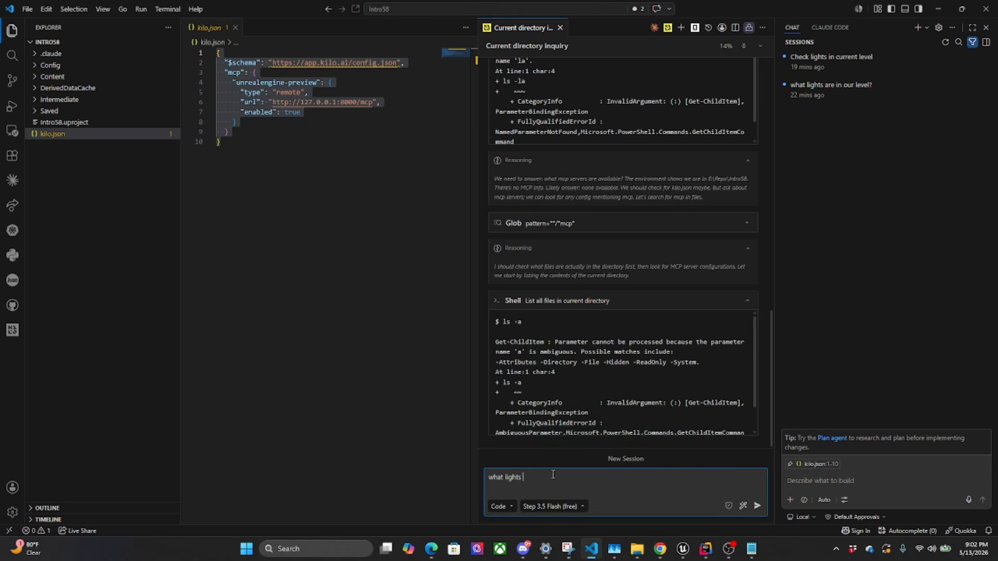
{"action": "key", "text": "Return"}
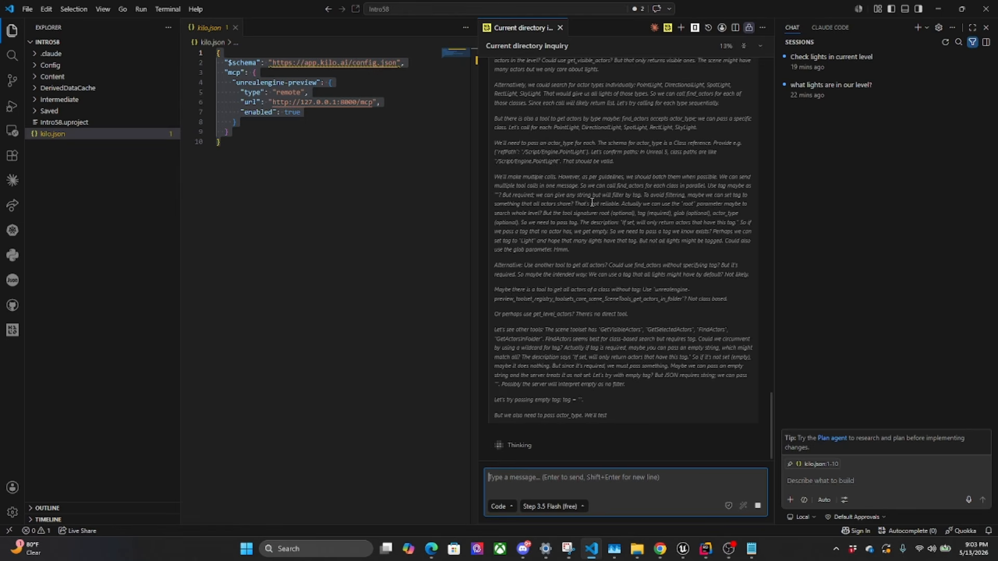
{"action": "scroll", "coordinate": [620, 400], "scroll_direction": "up", "scroll_amount": 6}
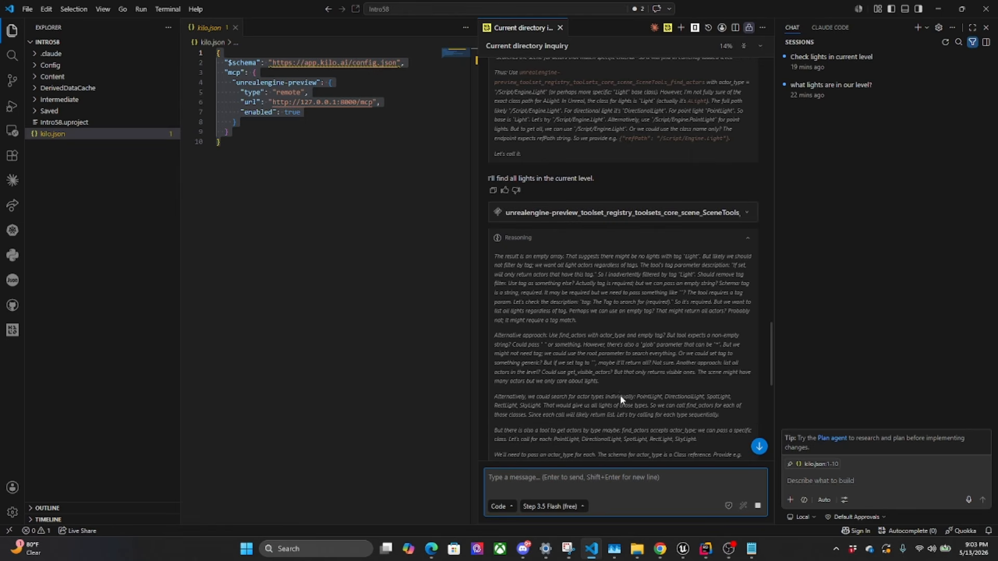
{"action": "scroll", "coordinate": [620, 395], "scroll_direction": "down", "scroll_amount": 10}
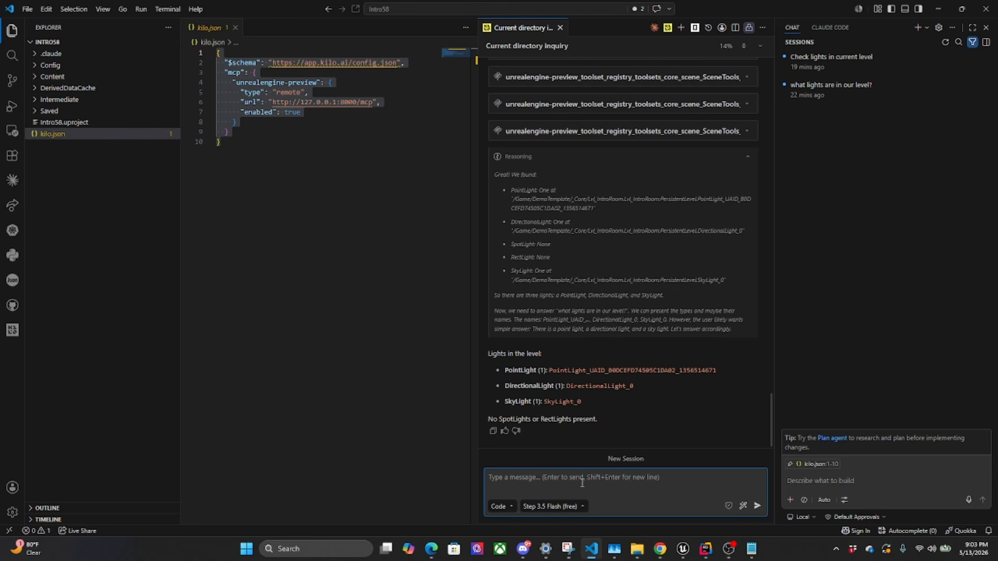
Ask Kilo Code to "add a green light to our level and focus on it"
{"action": "type", "text": "is there  are"}
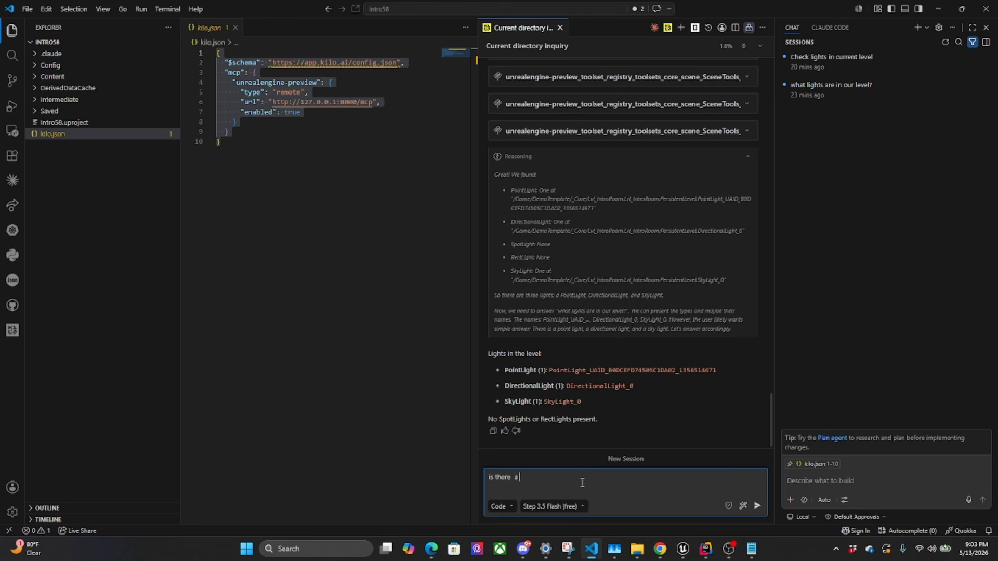
{"action": "key", "text": "BackSpace"}
{"action": "key", "text": "BackSpace"}
{"action": "key", "text": "BackSpace"}
{"action": "key", "text": "BackSpace"}
{"action": "key", "text": "BackSpace"}
{"action": "key", "text": "BackSpace"}
{"action": "key", "text": "BackSpace"}
{"action": "key", "text": "BackSpace"}
{"action": "key", "text": "BackSpace"}
{"action": "key", "text": "BackSpace"}
{"action": "key", "text": "BackSpace"}
{"action": "type", "text": "can you a"}
{"action": "key", "text": "BackSpace"}
{"action": "key", "text": "BackSpace"}
{"action": "key", "text": "BackSpace"}
{"action": "key", "text": "BackSpace"}
{"action": "key", "text": "BackSpace"}
{"action": "key", "text": "BackSpace"}
{"action": "key", "text": "BackSpace"}
{"action": "key", "text": "BackSpace"}
{"action": "key", "text": "BackSpace"}
{"action": "key", "text": "BackSpace"}
{"action": "key", "text": "BackSpace"}
{"action": "key", "text": "BackSpace"}
{"action": "key", "text": "BackSpace"}
{"action": "type", "text": "add a green light to our level and focus on it"}
{"action": "key", "text": "Return"}
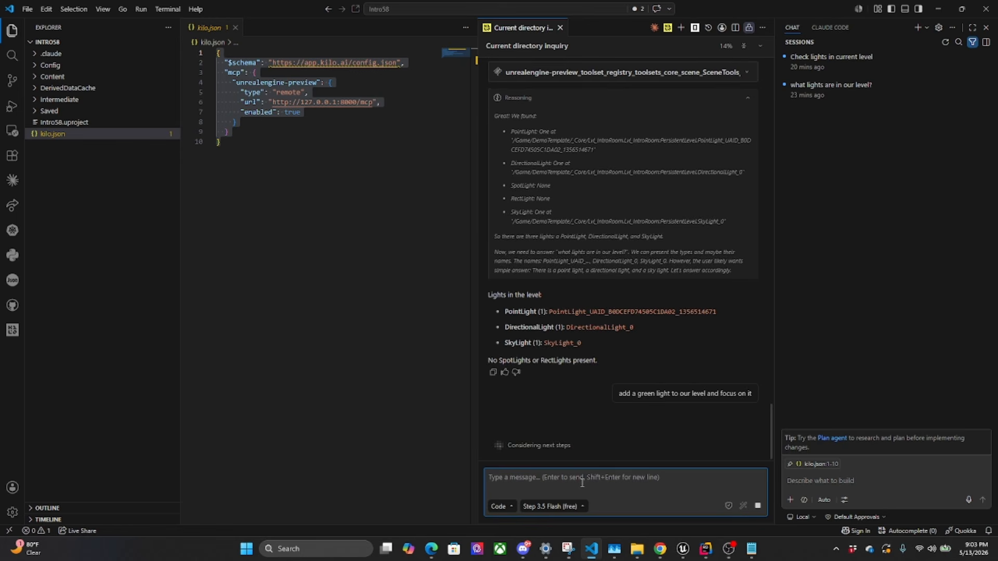
Show the Claude Code view, check its list of local sessions, and dismiss the list
{"action": "left_click", "coordinate": [830, 27]}
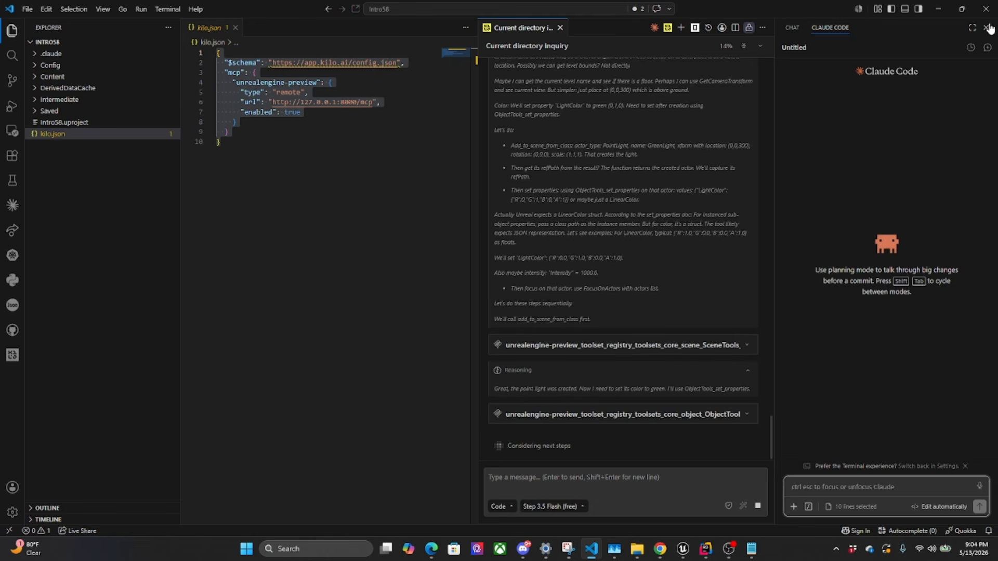
{"action": "left_click", "coordinate": [972, 47]}
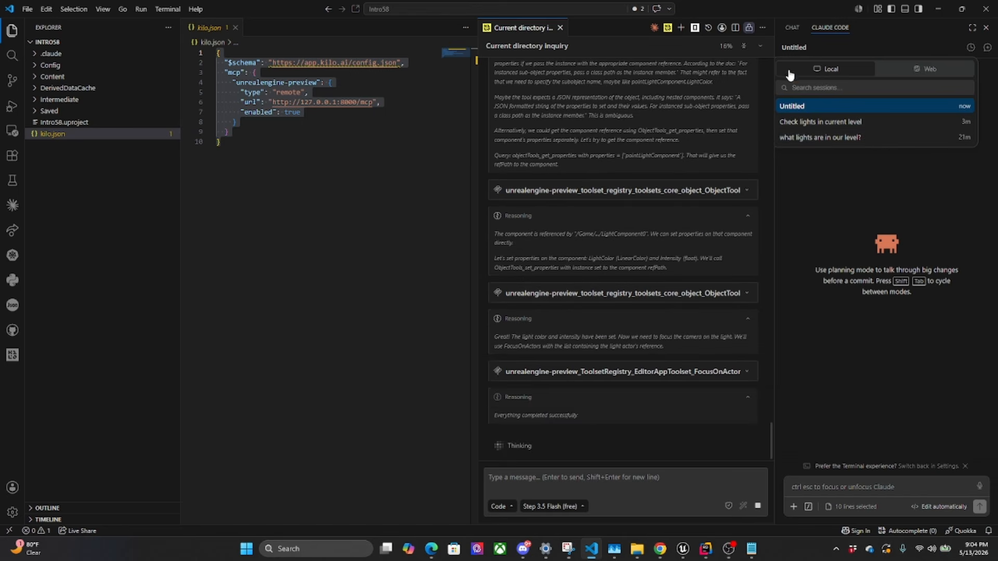
{"action": "left_click", "coordinate": [820, 186]}
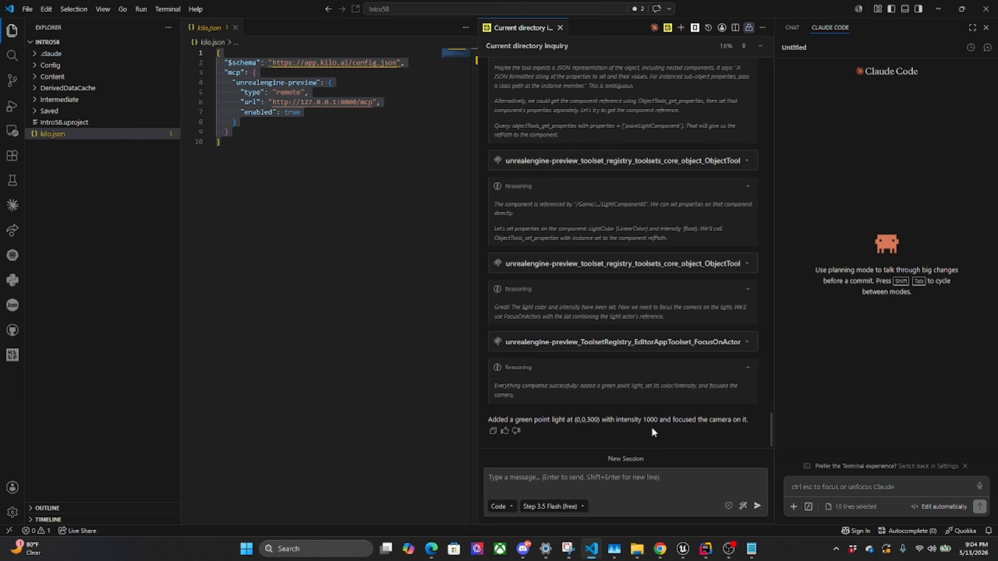
Switch to the Intro58 Unreal Editor, dismiss the Content Drawer and select the GreenLight point light in the viewport
{"action": "mouse_move", "coordinate": [683, 549]}
{"action": "left_click", "coordinate": [655, 502]}
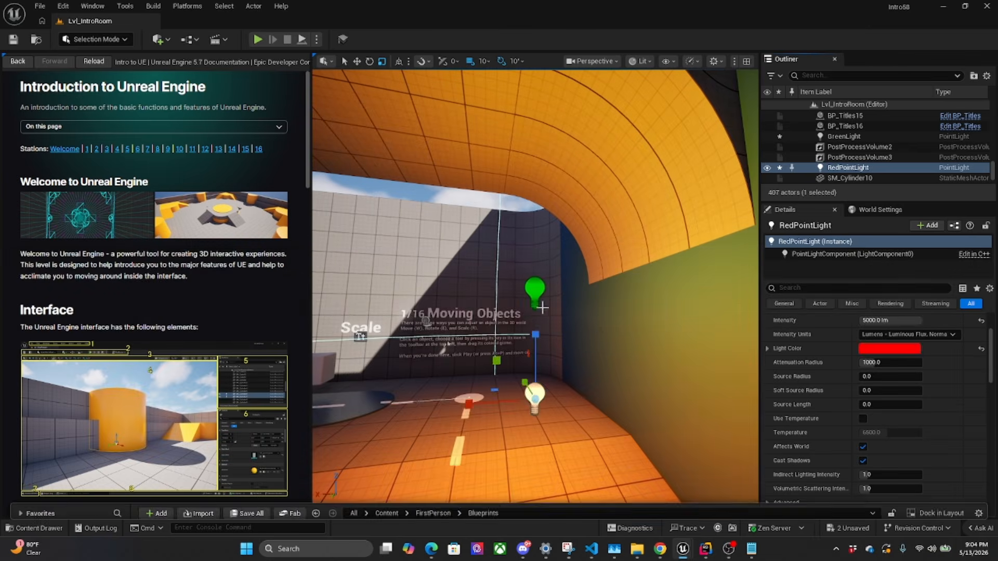
{"action": "left_click", "coordinate": [532, 289]}
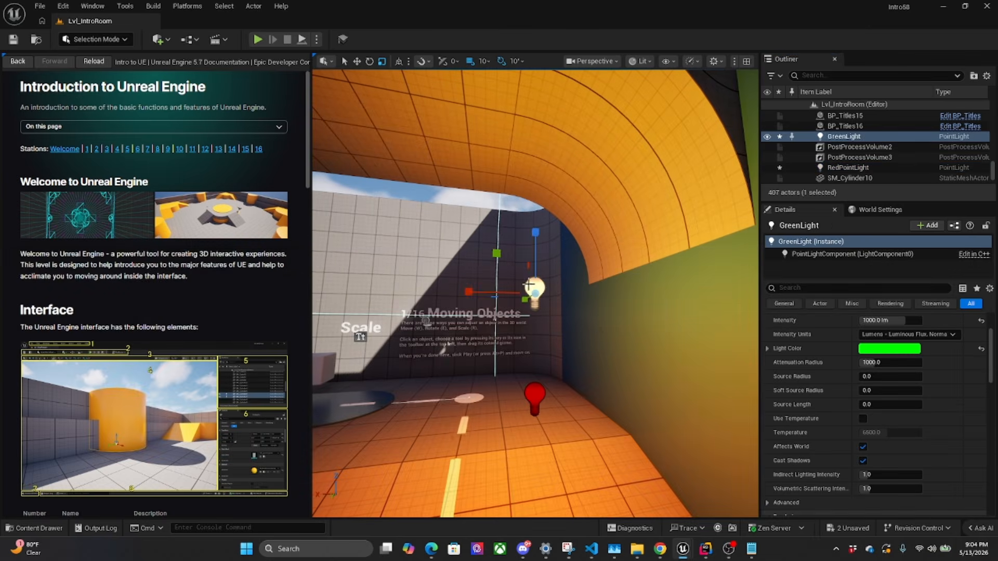
Compare the green and red point lights in the viewport, ending with RedPointLight selected, and look through its light properties
{"action": "left_click_drag", "start_coordinate": [494, 295], "coordinate": [629, 377]}
{"action": "left_click", "coordinate": [539, 398]}
{"action": "left_click", "coordinate": [540, 283]}
{"action": "left_click", "coordinate": [538, 401]}
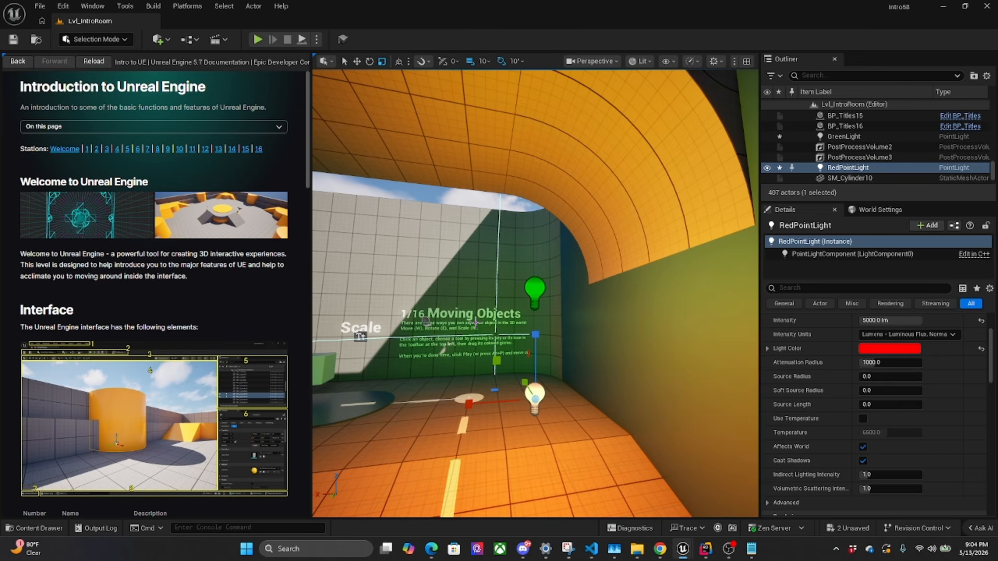
{"action": "scroll", "coordinate": [856, 435], "scroll_direction": "down", "scroll_amount": 3}
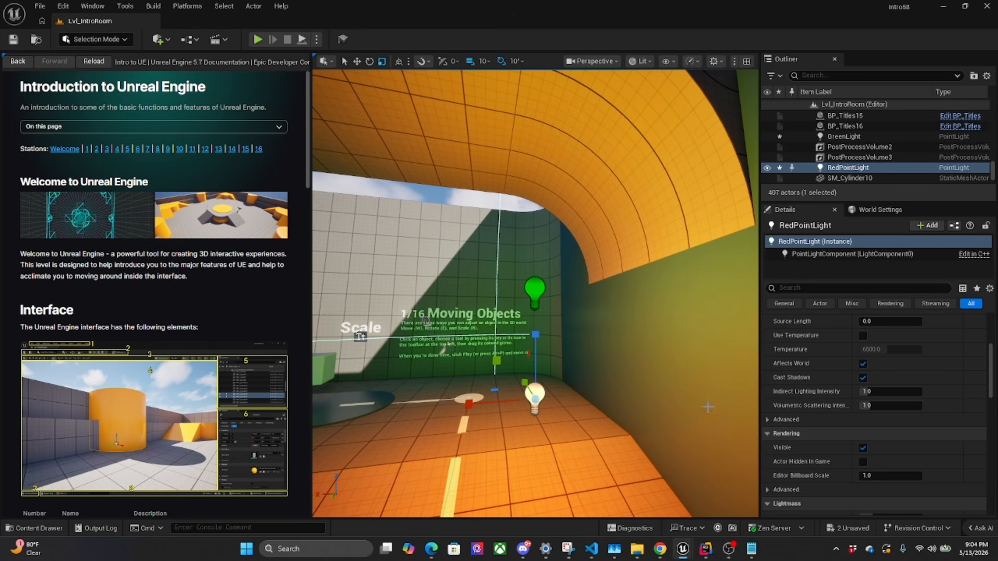
{"action": "mouse_move", "coordinate": [688, 556]}
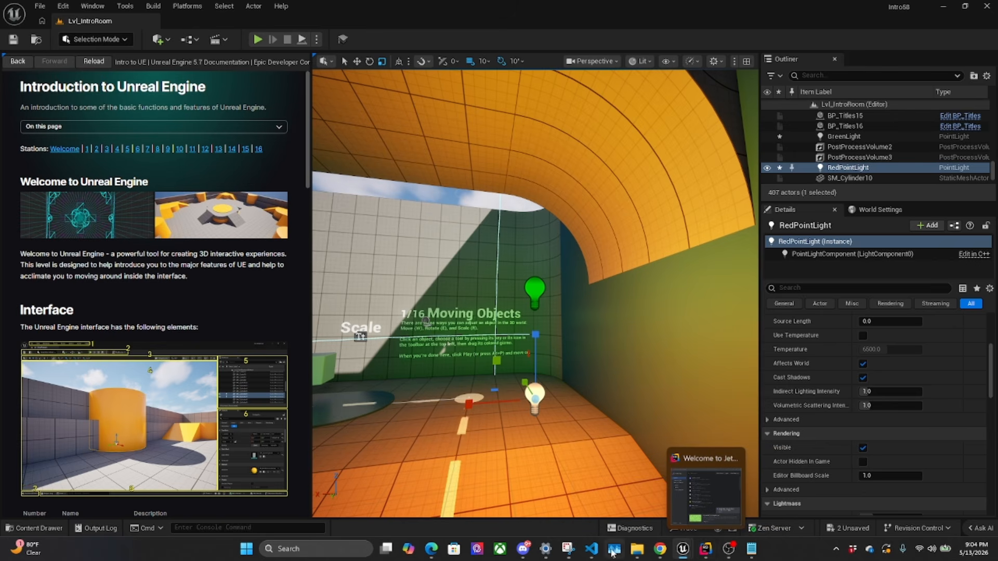
{"action": "left_click", "coordinate": [729, 551]}
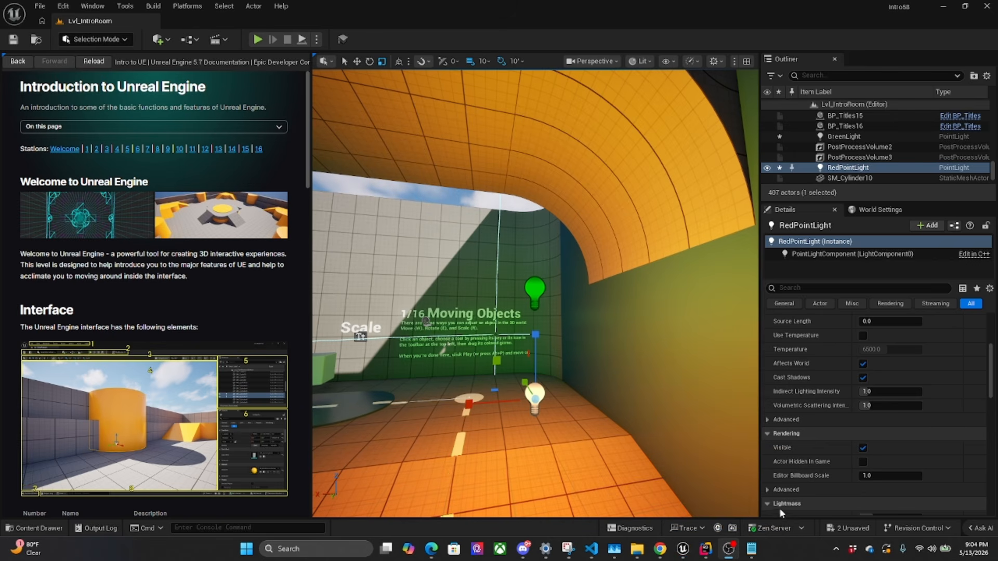